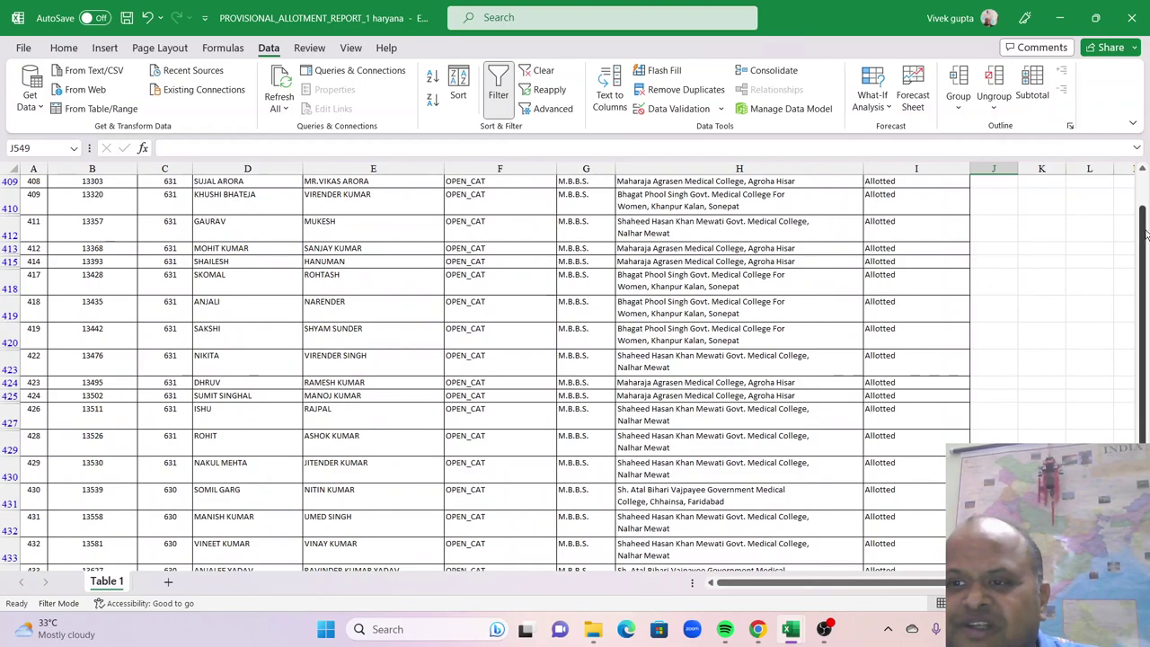
- Examine the filtered Haryana allotment list from the first candidates down to the last allotted candidate's NEET score and All India rank
left_click_drag(1145, 233, 1132, 180)
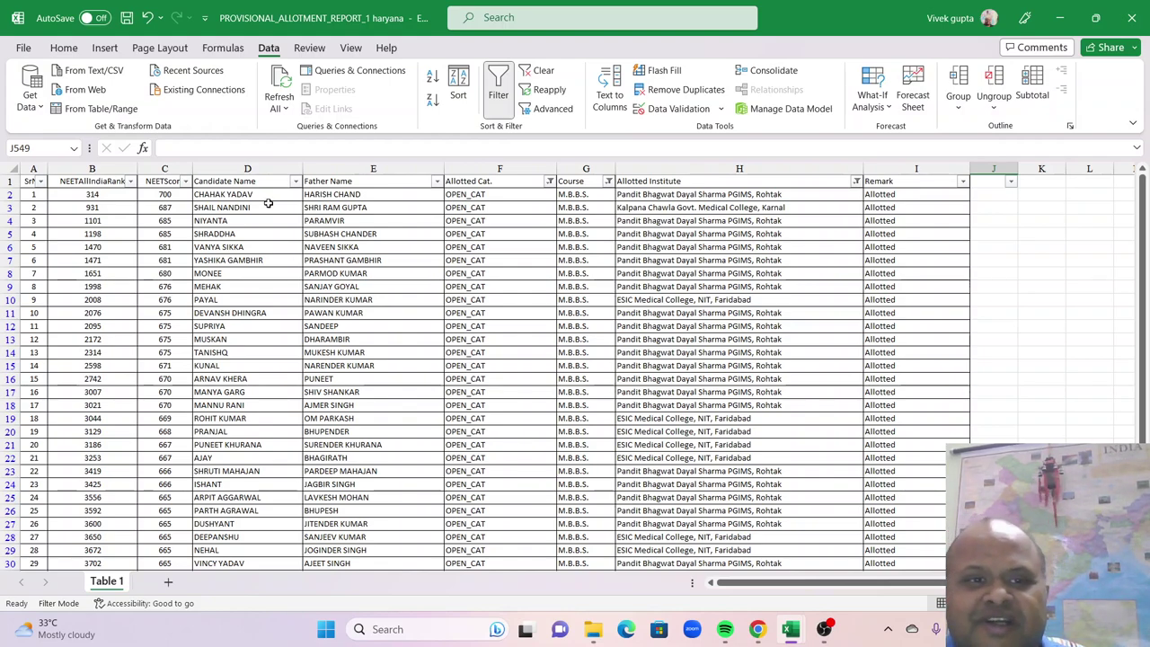
left_click(231, 195)
left_click(231, 207)
left_click(226, 221)
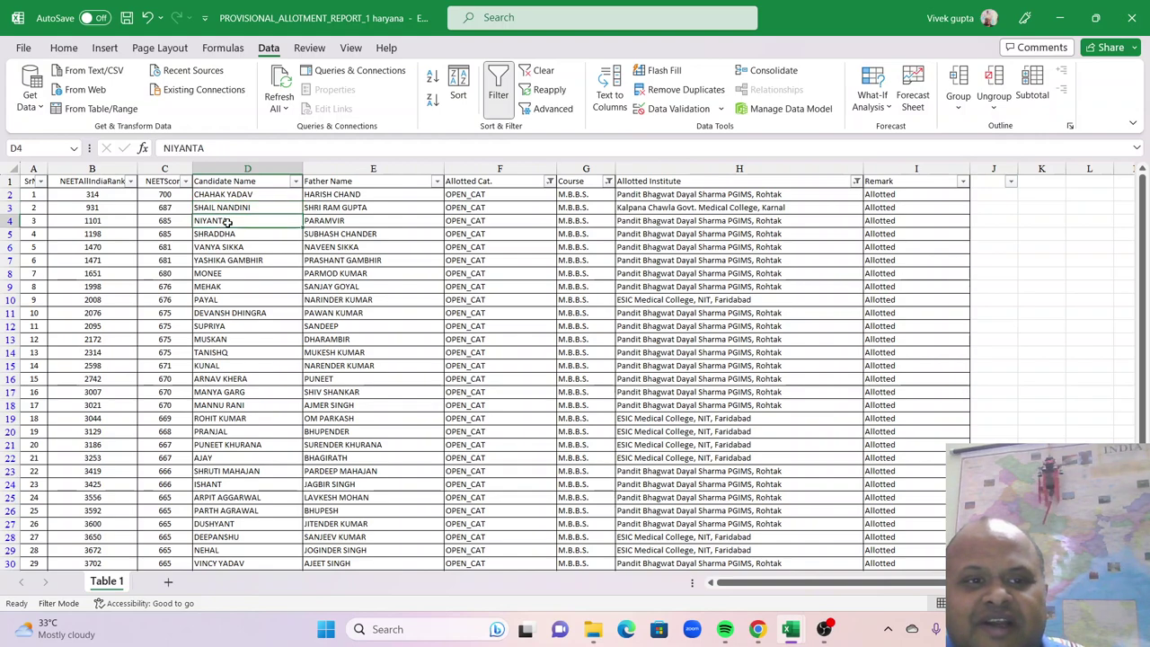
left_click(226, 246)
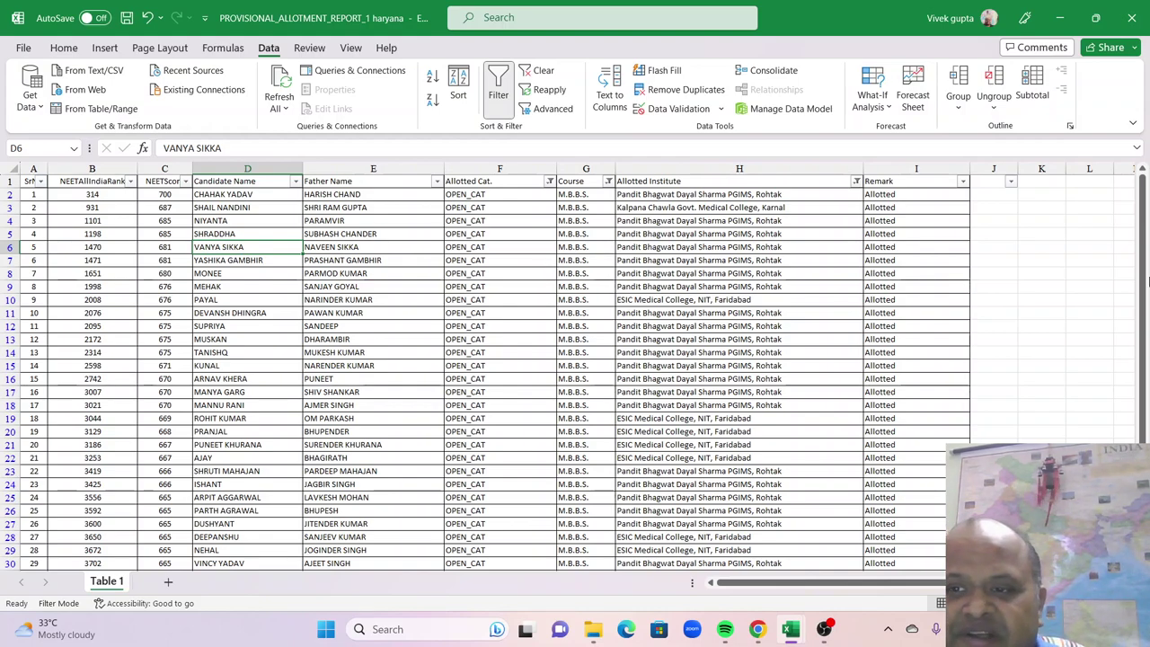
left_click_drag(1143, 261, 1143, 278)
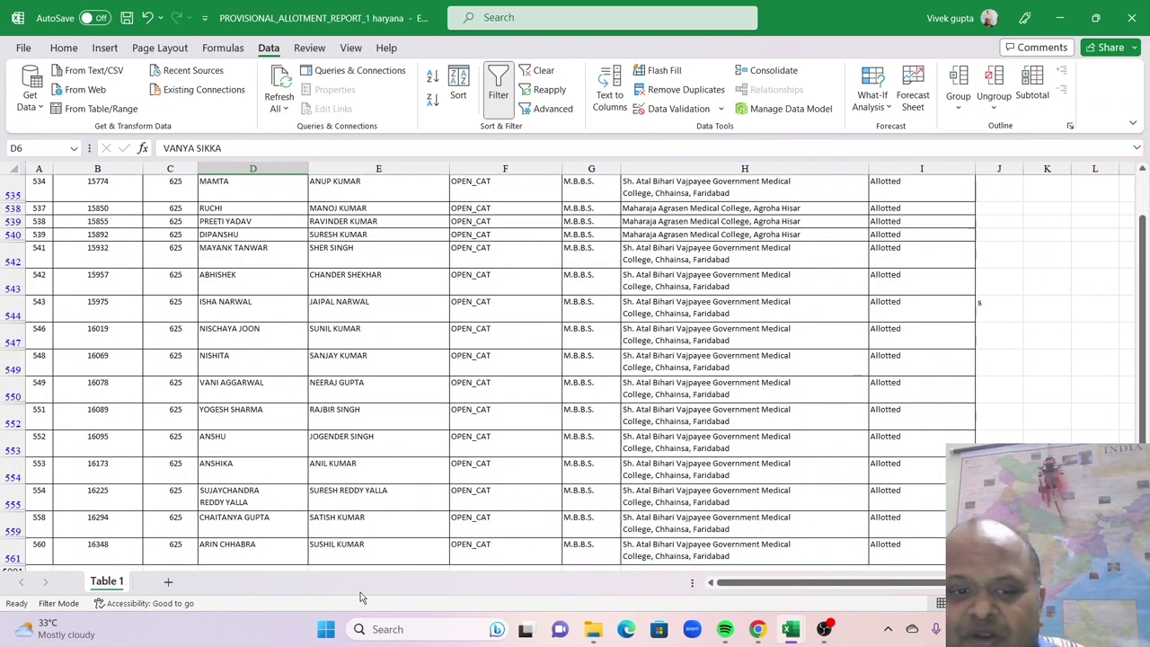
left_click(170, 550)
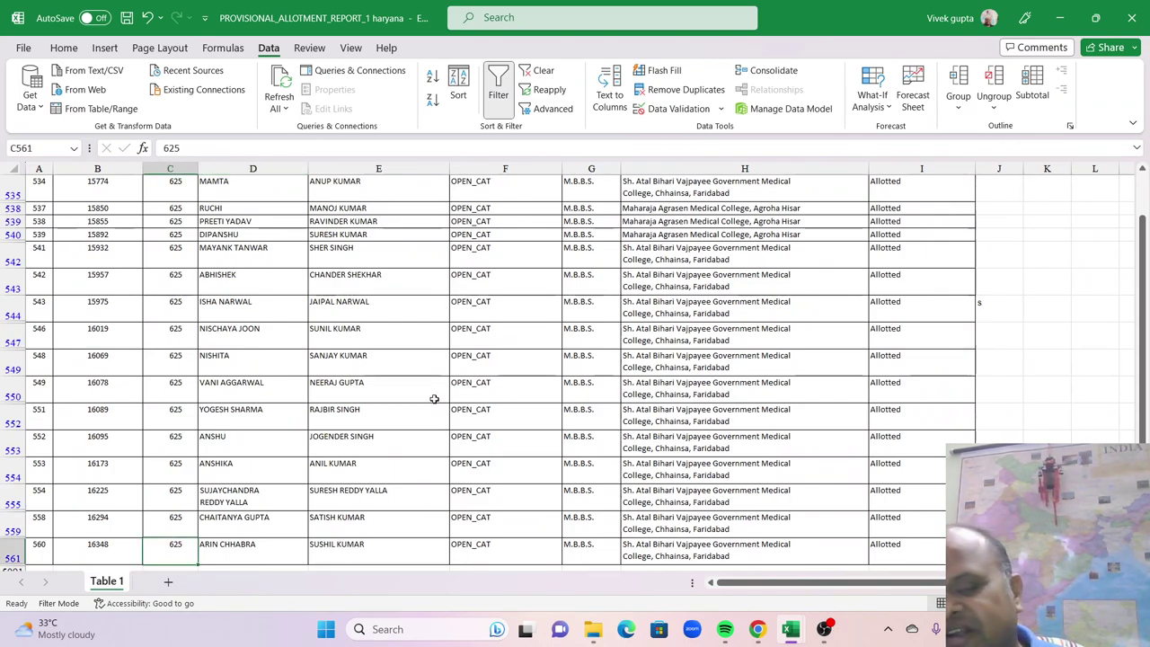
left_click(135, 548)
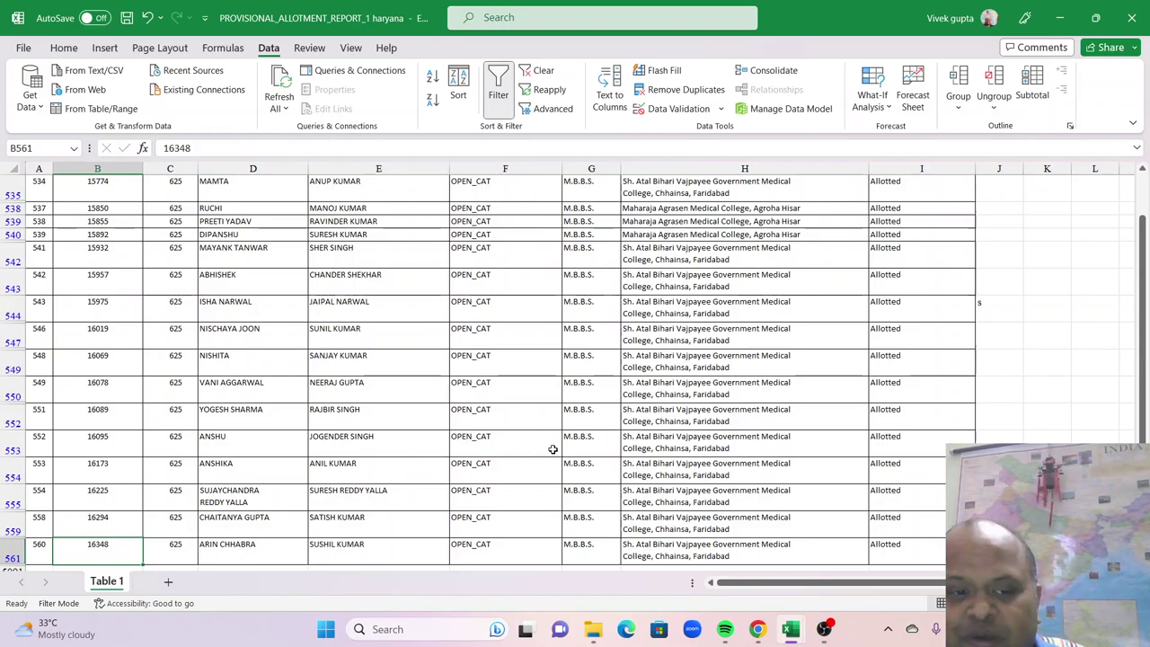
- Review the NEET All India ranks of the first candidates in rows 2 to 27 of the Haryana list
scroll(553, 450, "up", 13)
scroll(553, 449, "up", 20)
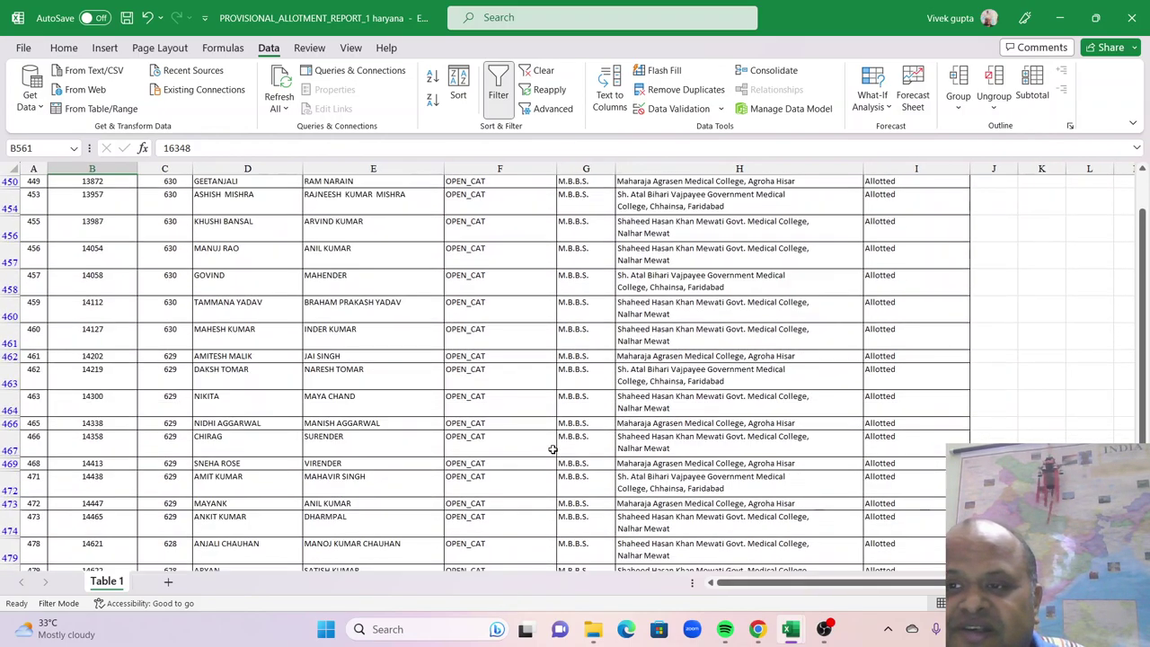
scroll(553, 450, "up", 20)
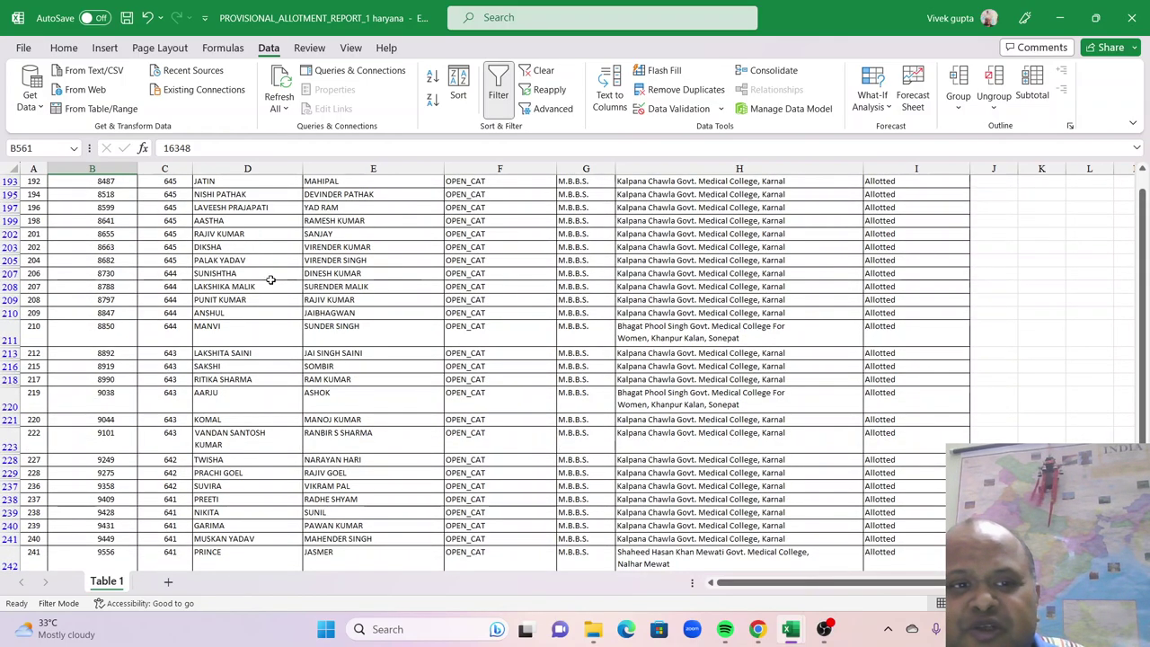
scroll(270, 283, "up", 17)
scroll(278, 287, "up", 15)
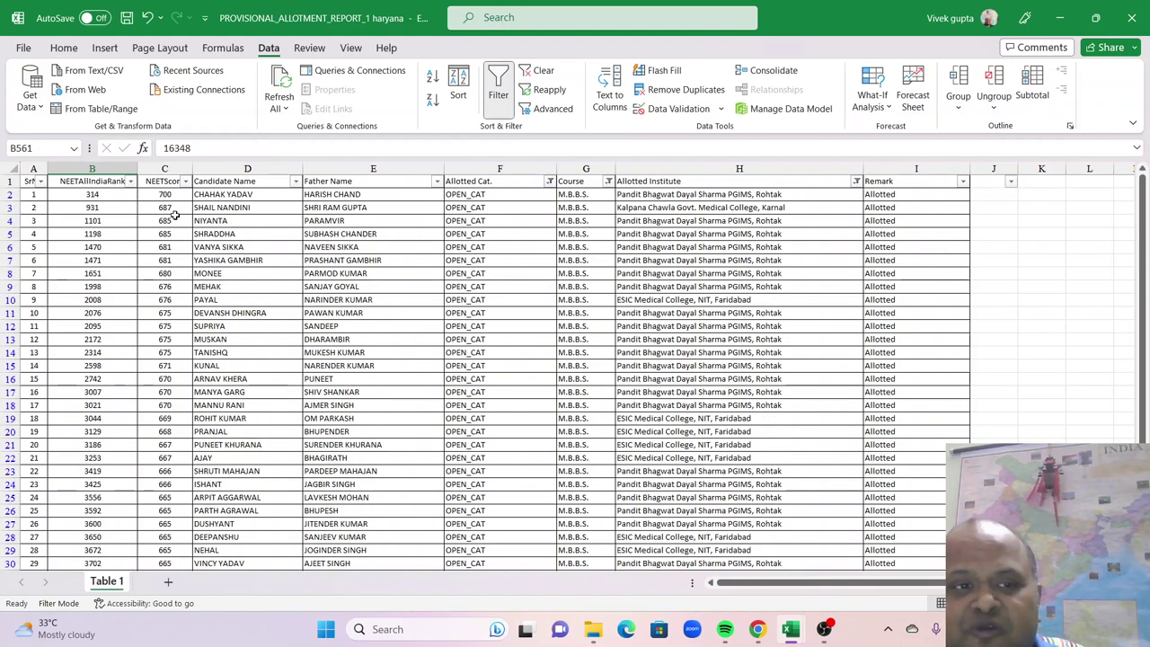
left_click_drag(109, 195, 111, 331)
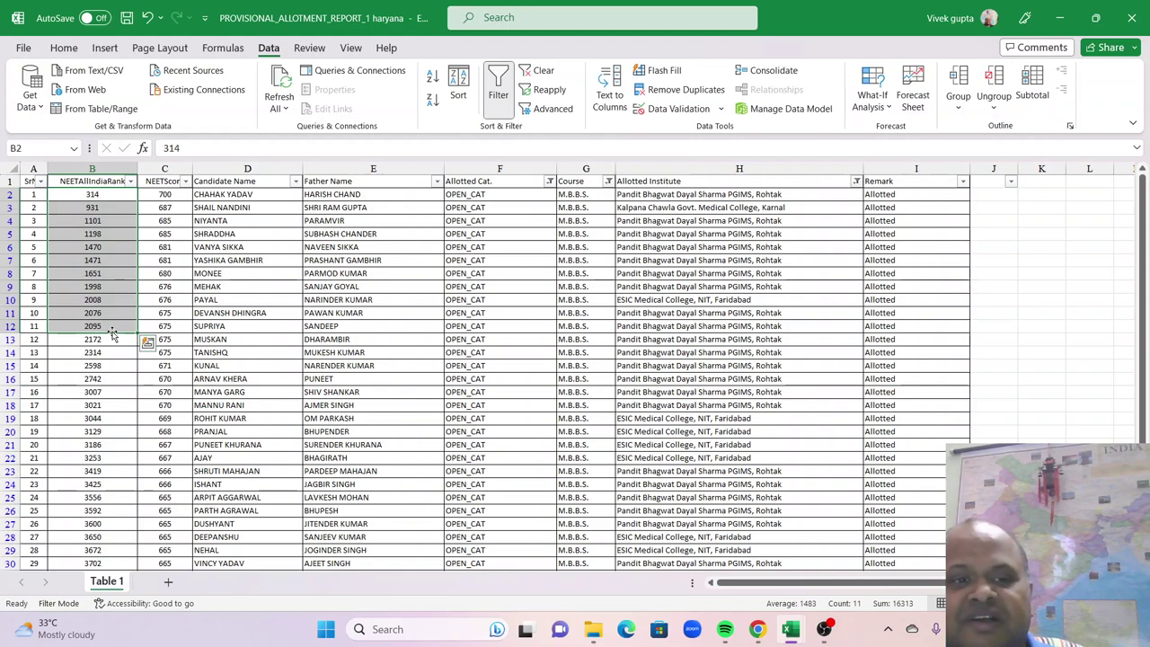
left_click(107, 378)
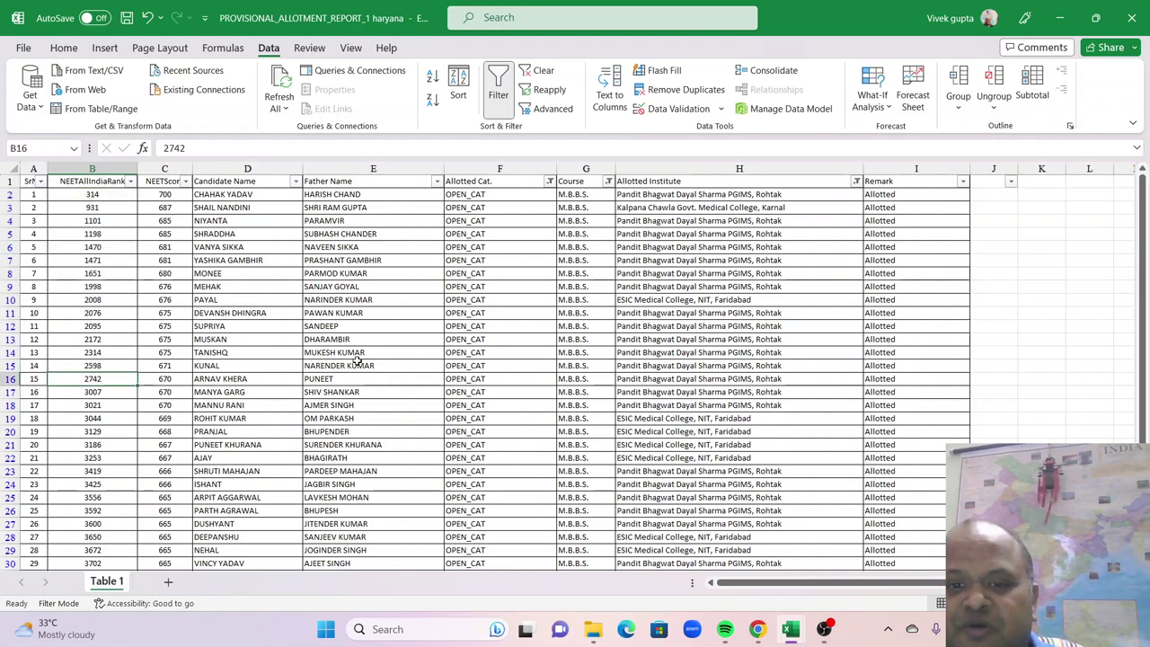
left_click_drag(97, 404, 111, 196)
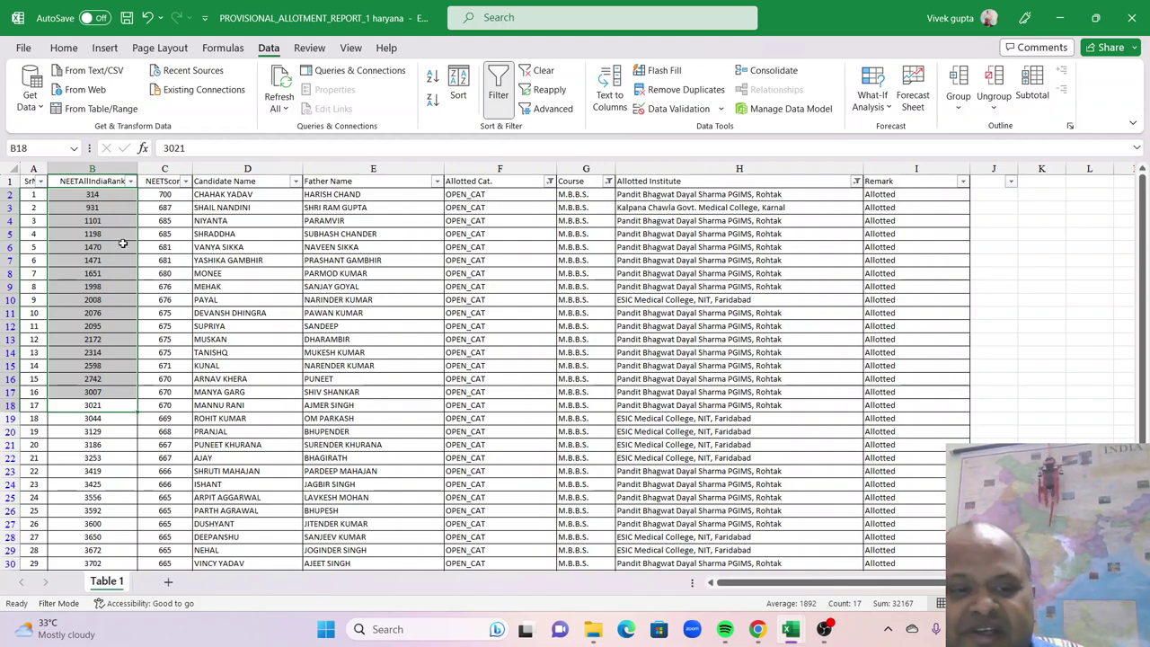
left_click(126, 523)
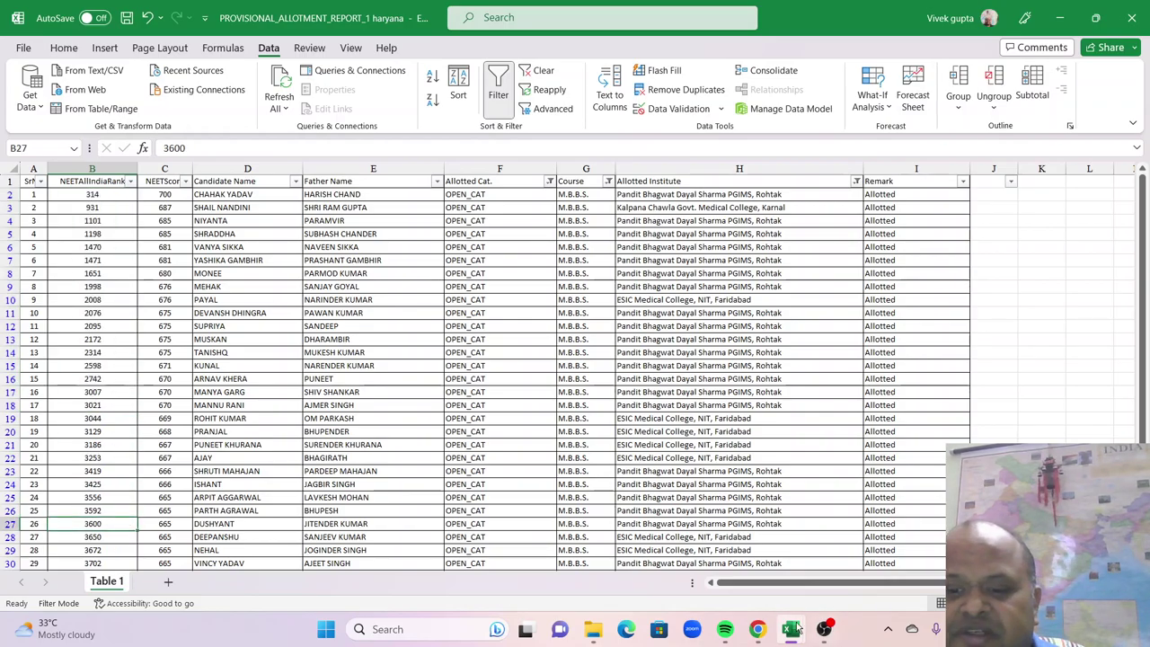
- Switch to the MCC final results round 1 2023 workbook and examine the institutes allotted at ranks around 2600 in Table 2
mouse_move(791, 629)
left_click(791, 584)
scroll(252, 444, "down", 20)
scroll(251, 444, "down", 20)
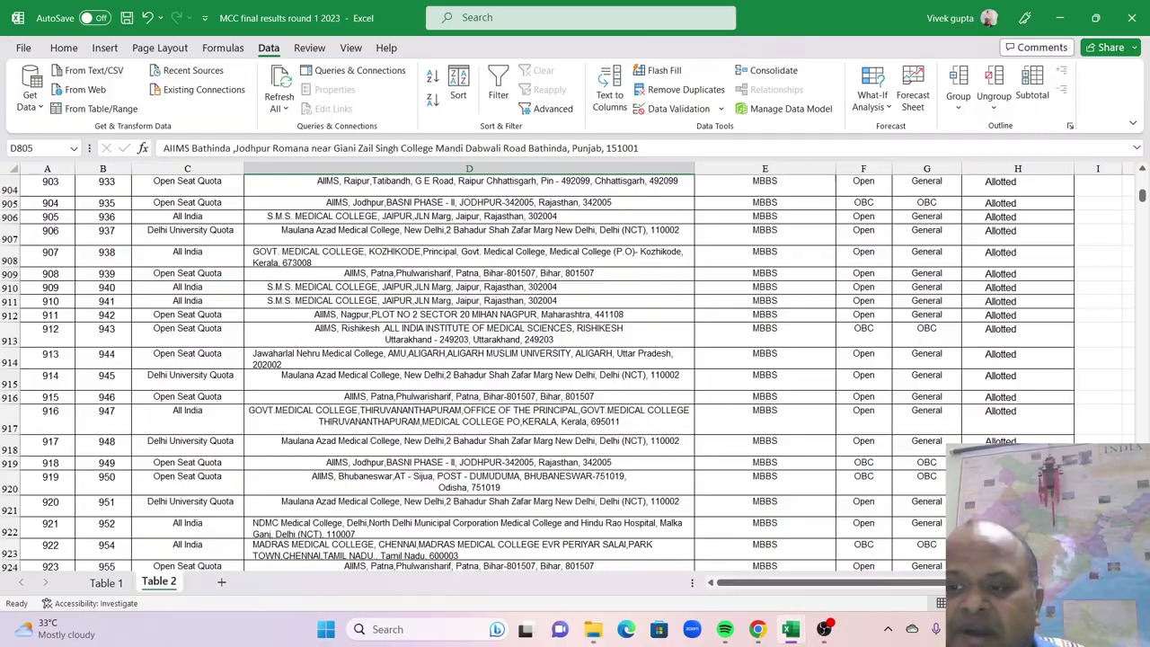
scroll(539, 373, "down", 20)
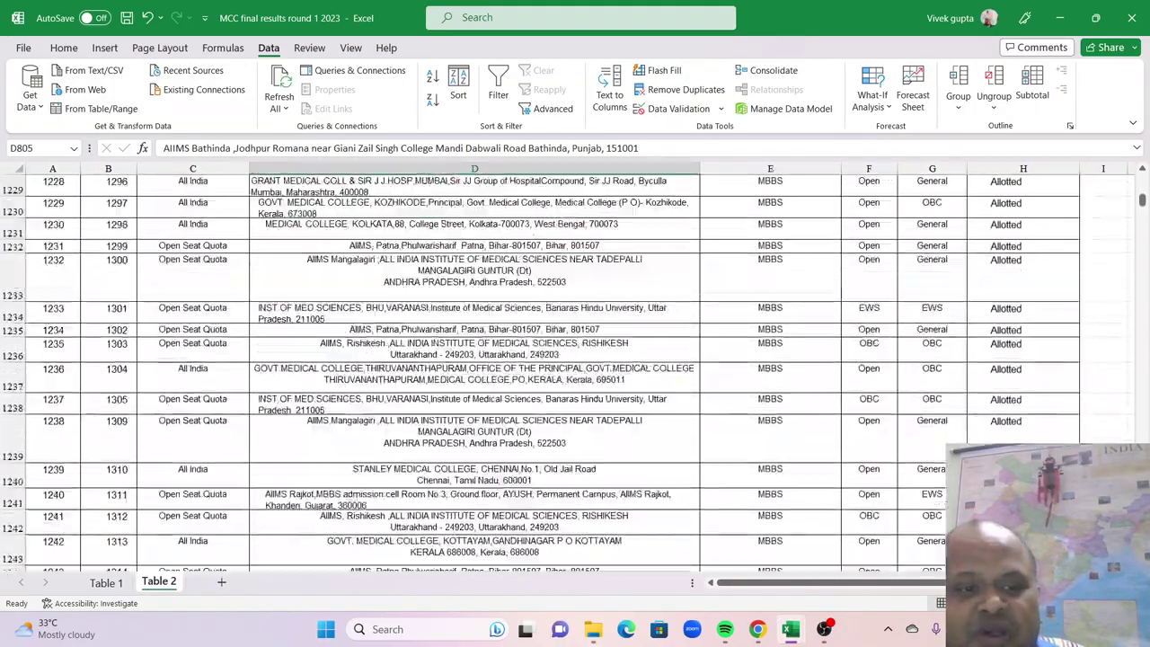
scroll(539, 373, "down", 20)
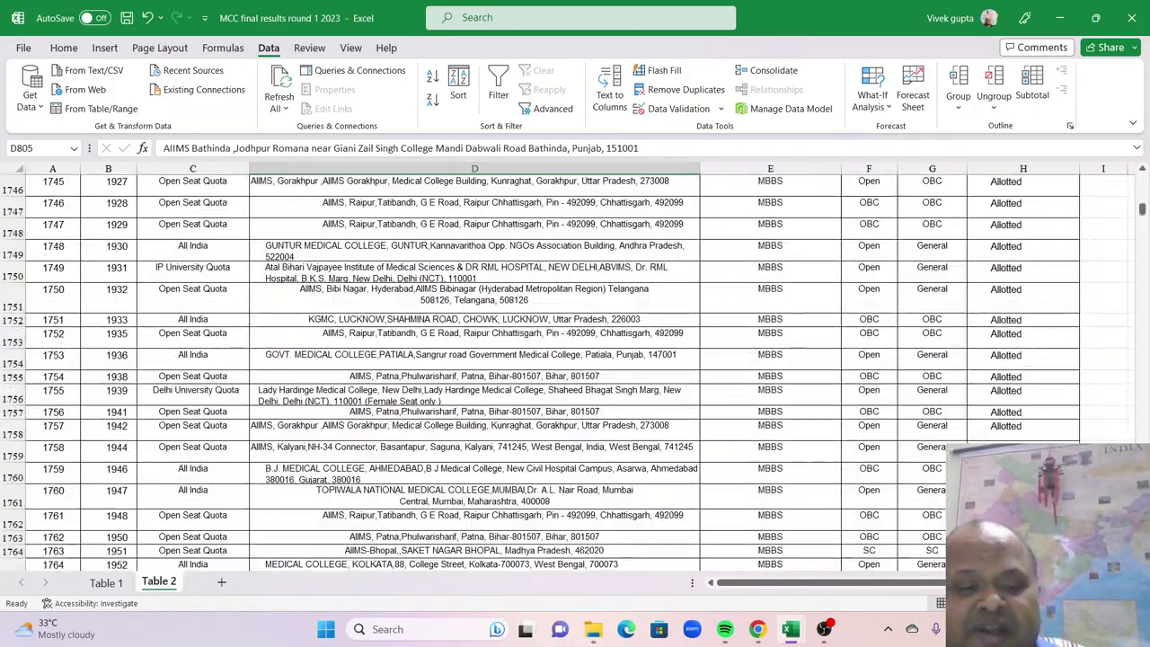
scroll(539, 373, "down", 20)
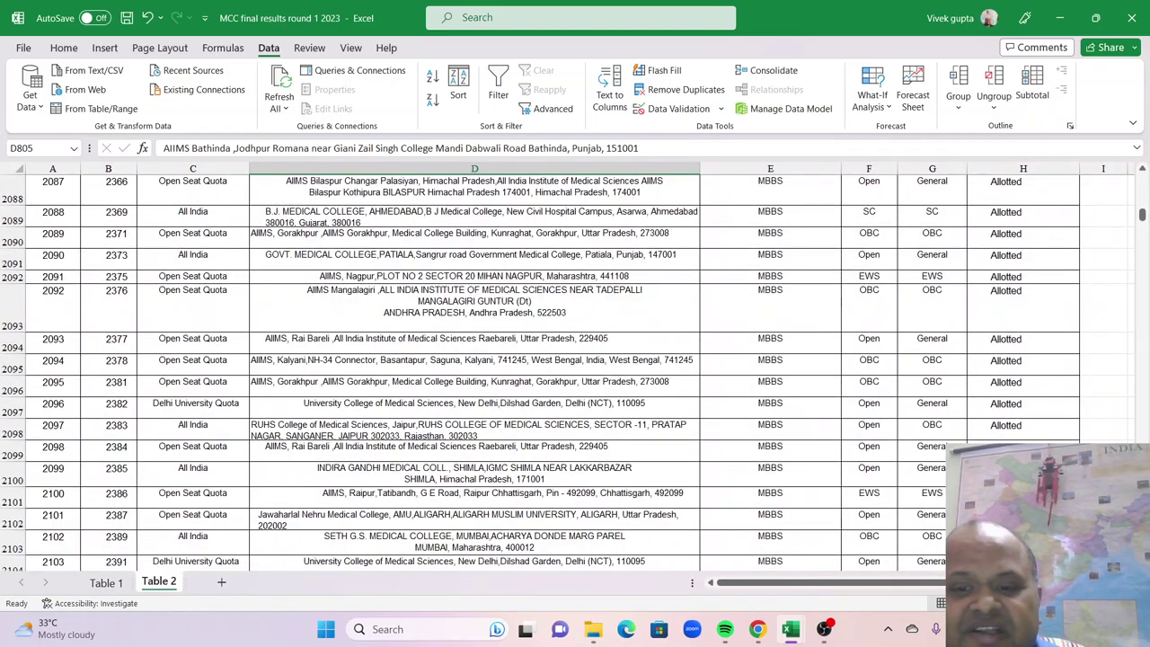
scroll(539, 373, "down", 20)
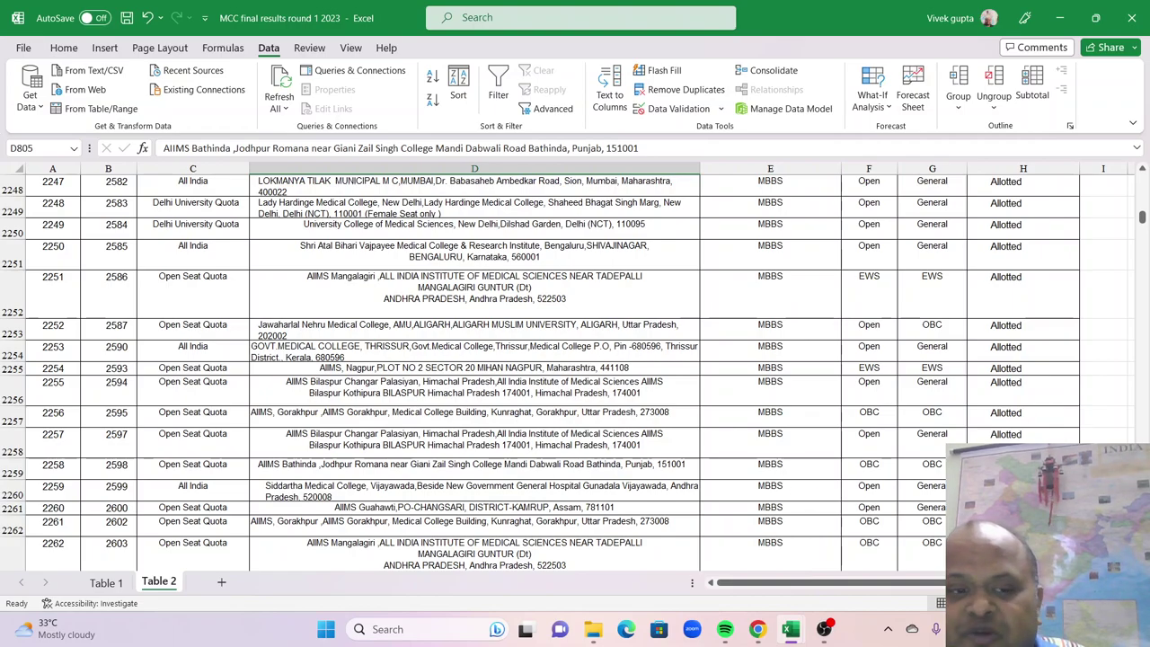
left_click(393, 500)
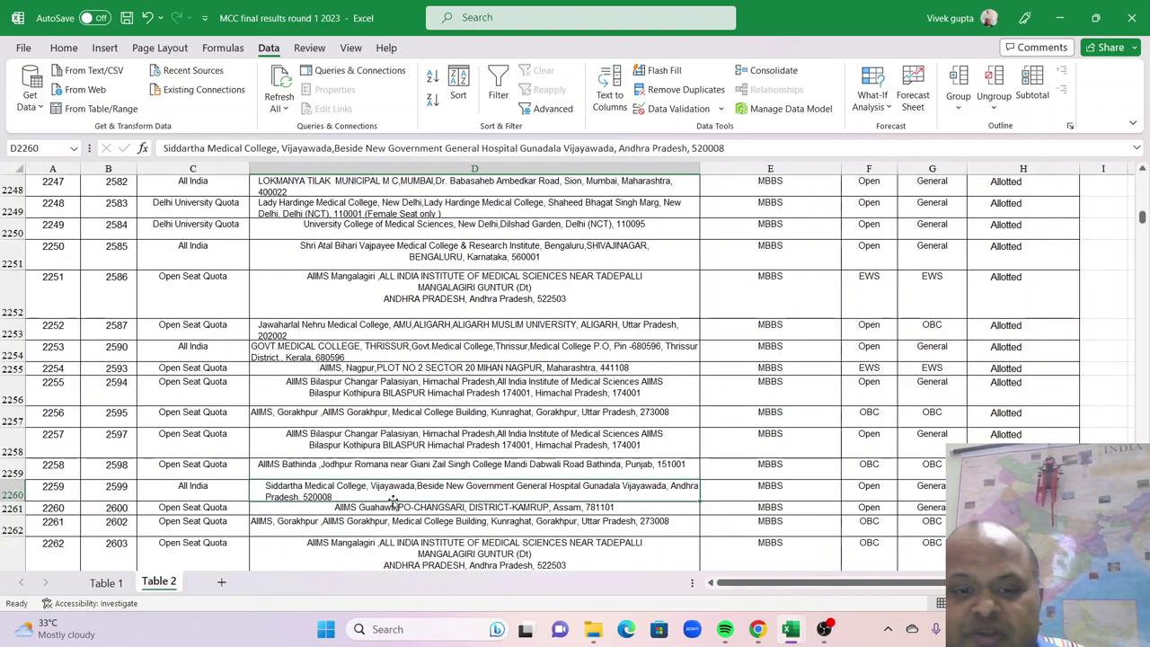
scroll(393, 500, "down", 2)
scroll(393, 499, "up", 4)
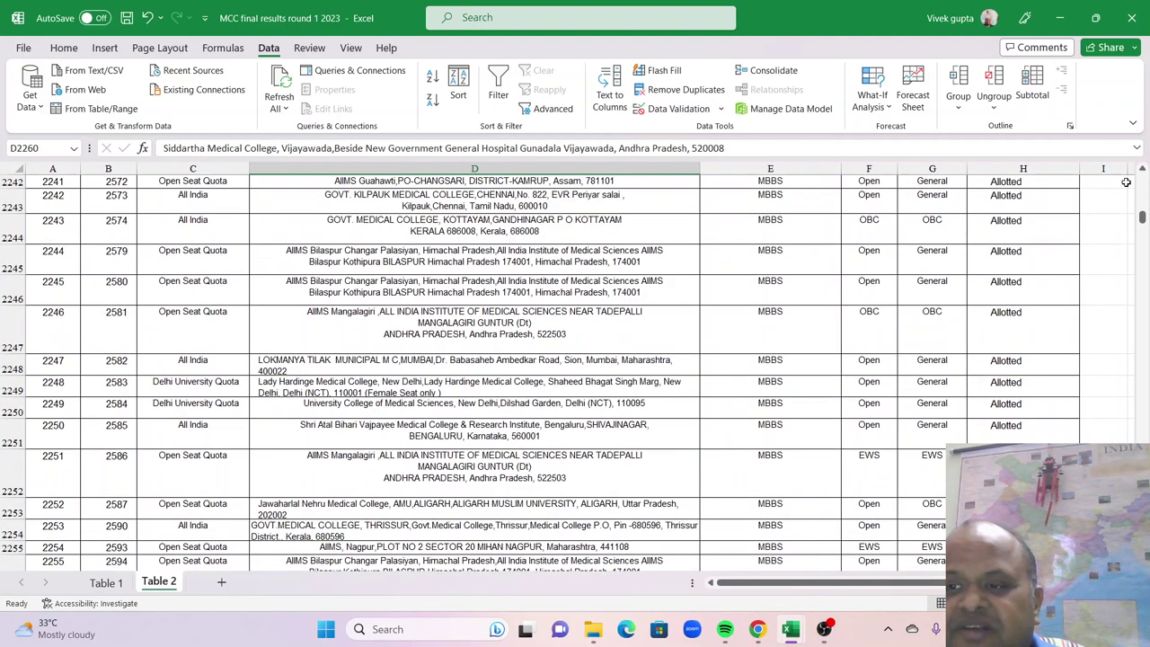
- Turn on filtering for the allotment table's header row in Table 2
left_click_drag(1143, 217, 1144, 180)
left_click(468, 287)
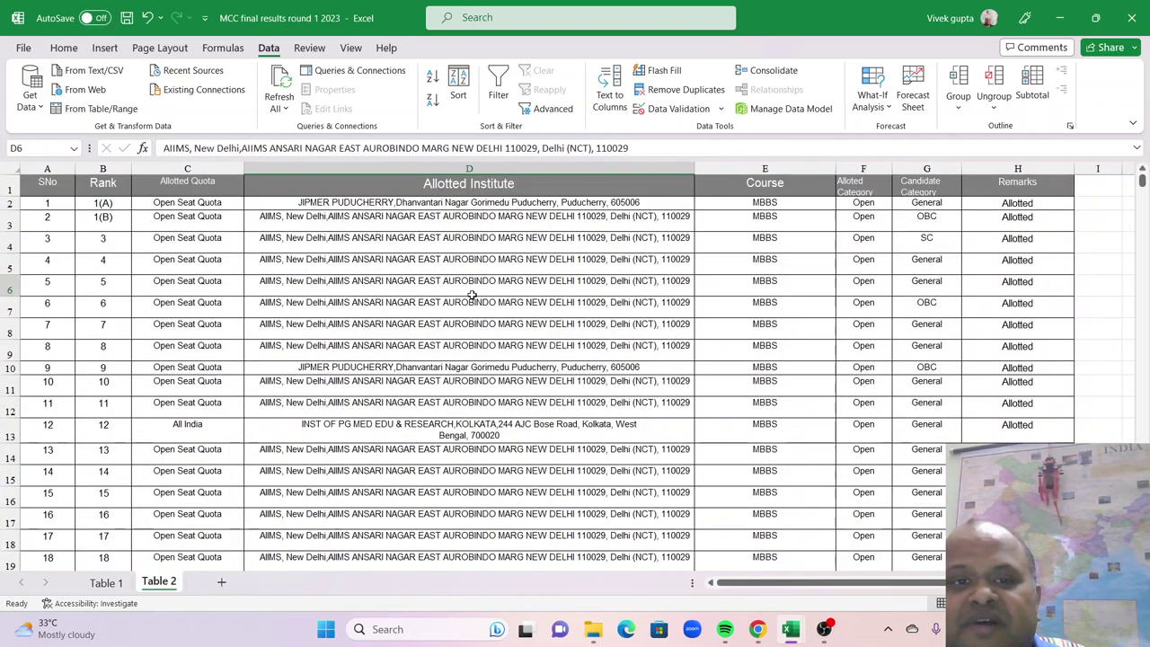
left_click(497, 85)
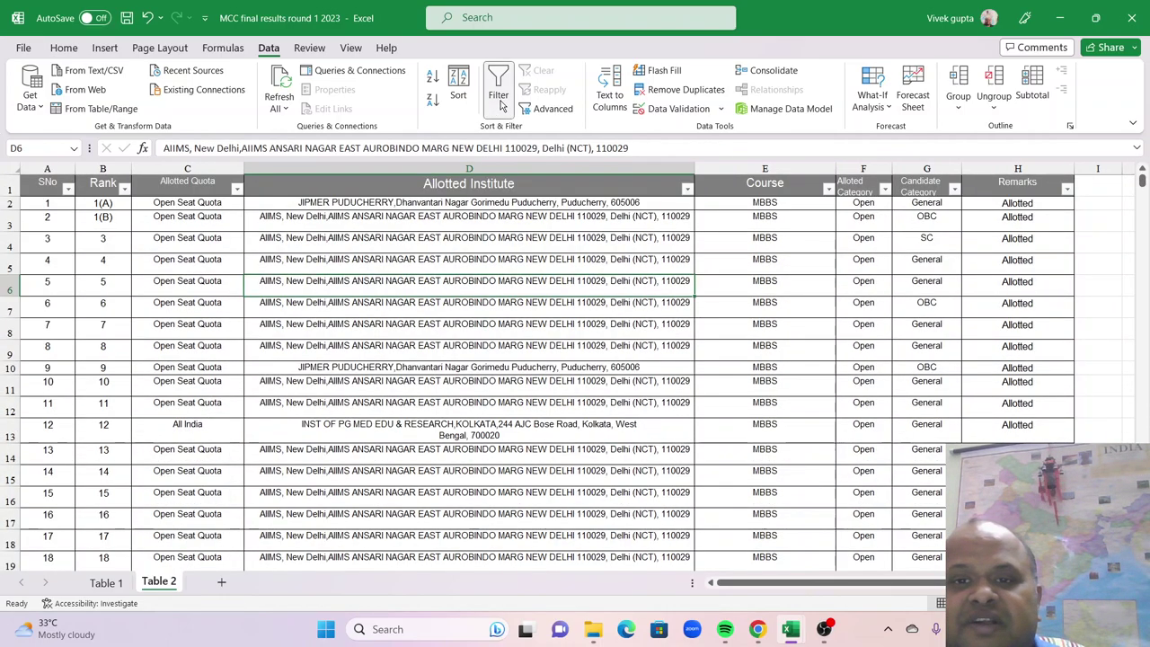
left_click(885, 189)
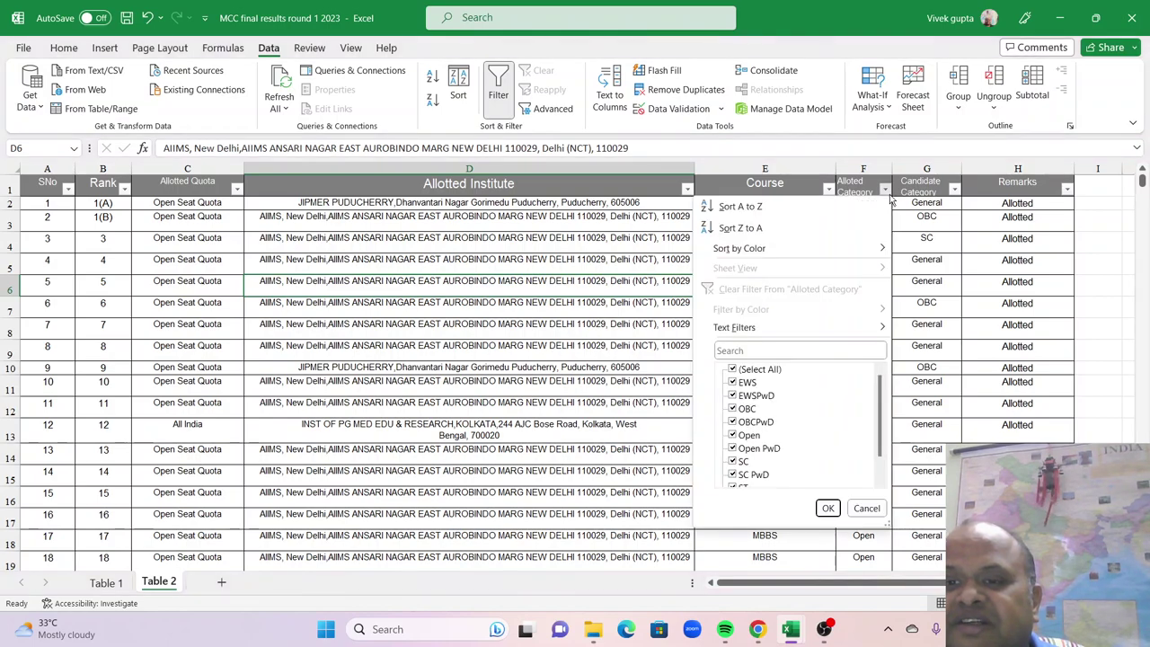
left_click(733, 369)
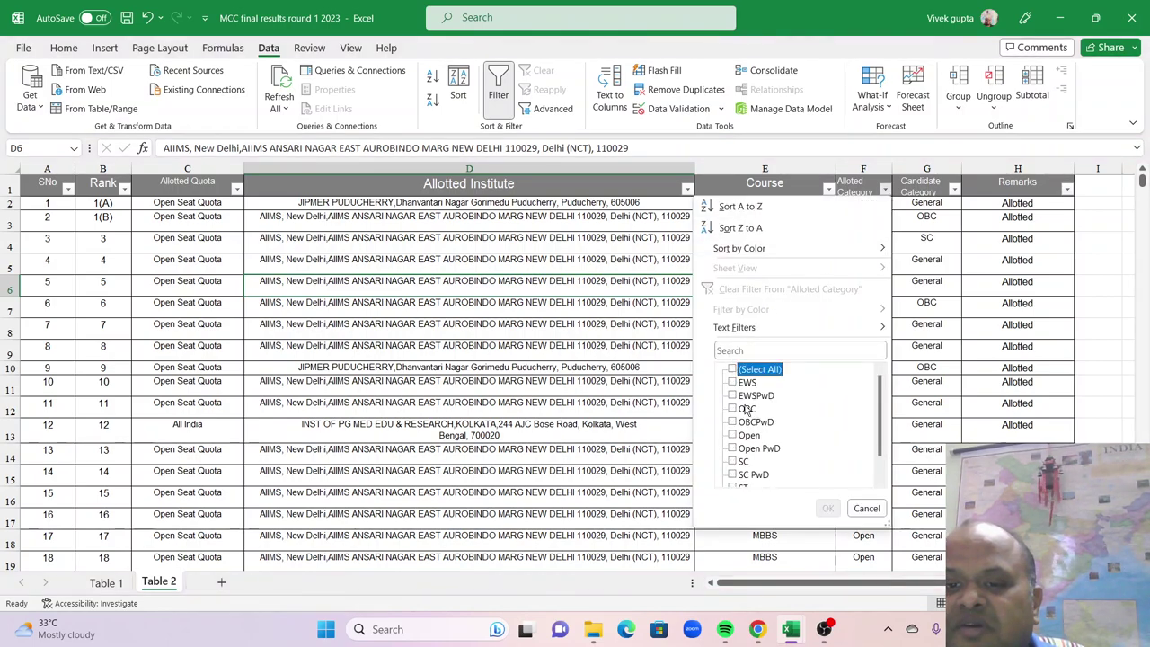
left_click(732, 369)
left_click(828, 508)
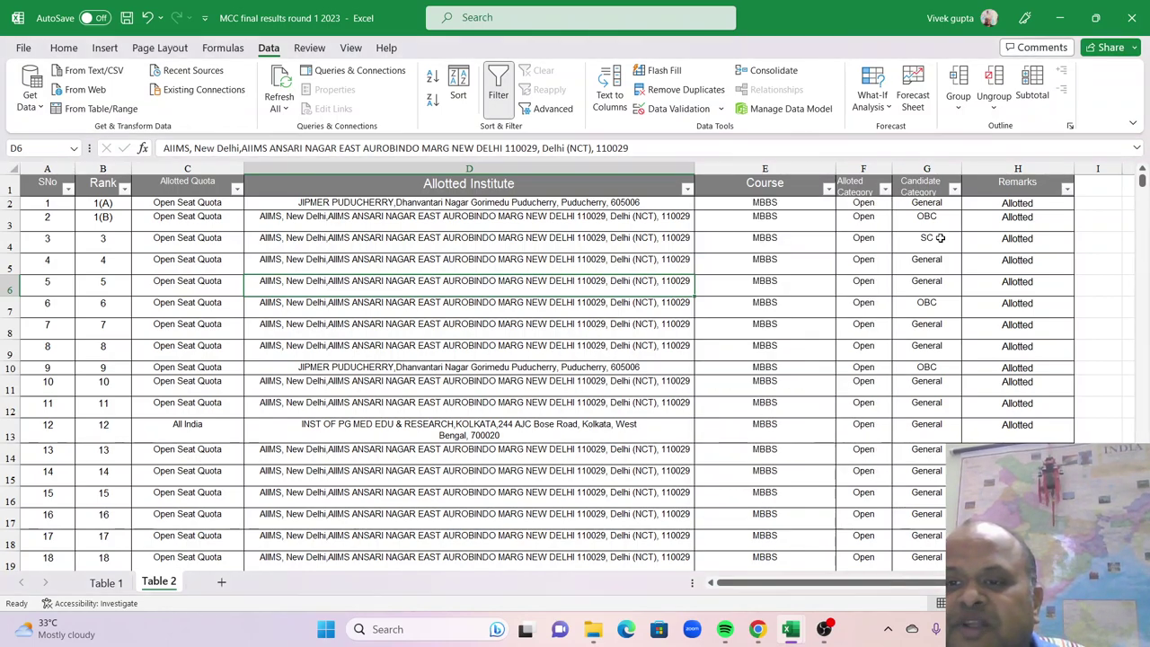
- Filter the Candidate Category column to show only General candidates
left_click(955, 189)
left_click(801, 383)
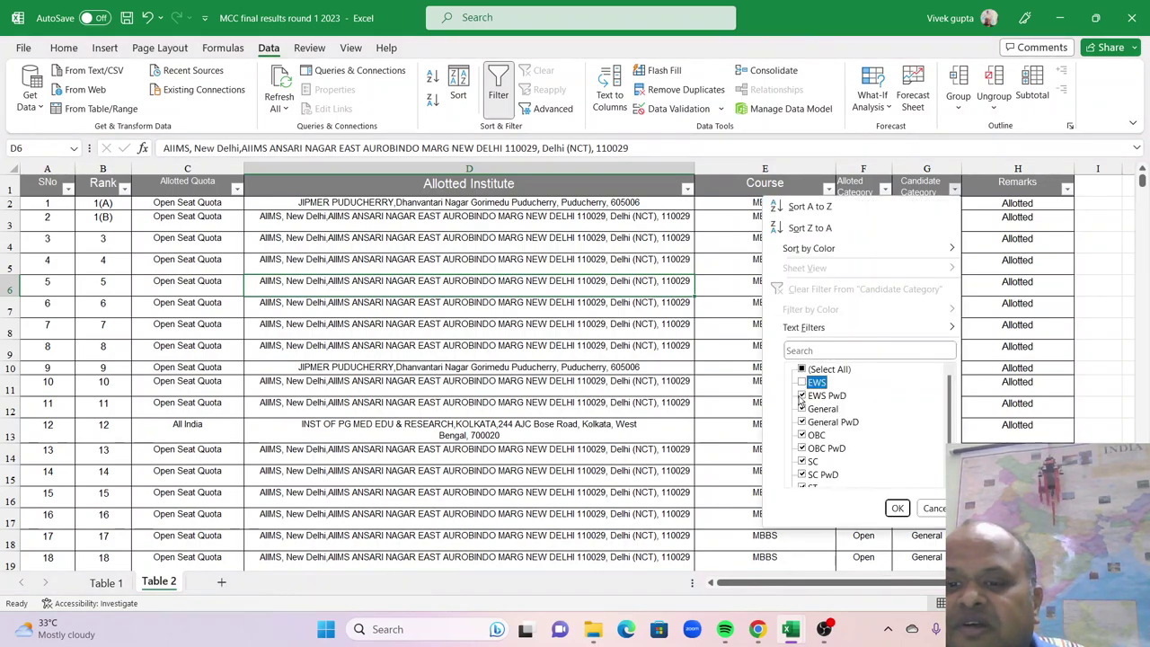
left_click(802, 370)
left_click(802, 369)
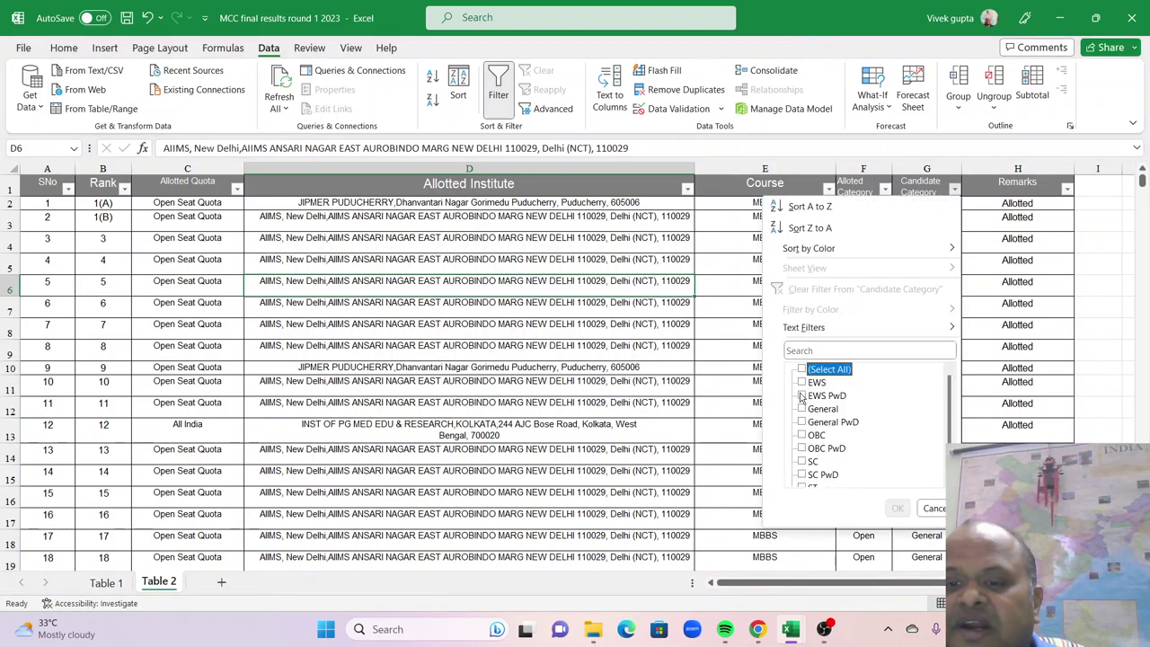
left_click(801, 409)
left_click(897, 509)
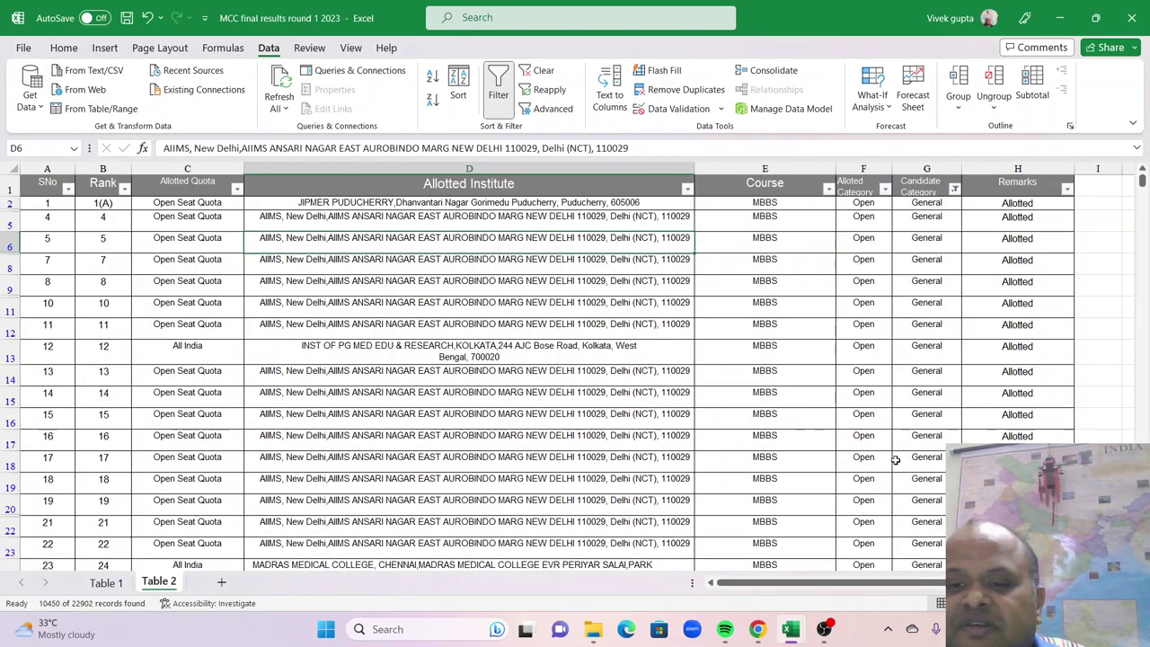
- Examine the institutes allotted to General candidates at ranks around 3800 to 3900
scroll(388, 428, "down", 20)
scroll(292, 409, "down", 20)
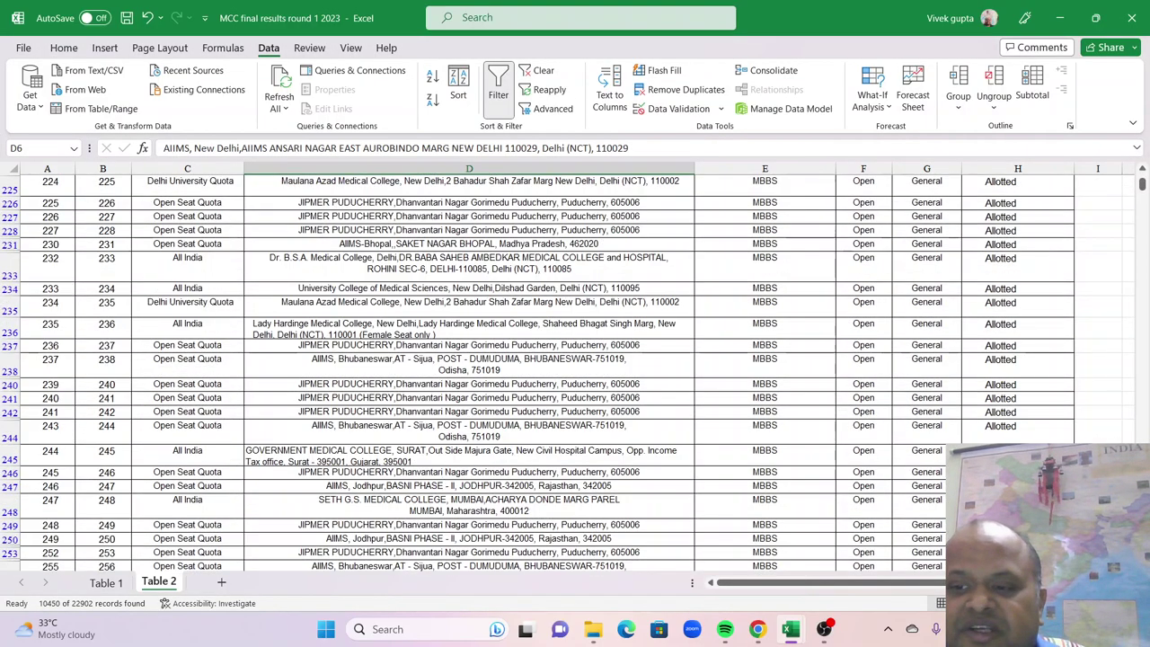
scroll(540, 373, "down", 20)
scroll(539, 373, "down", 20)
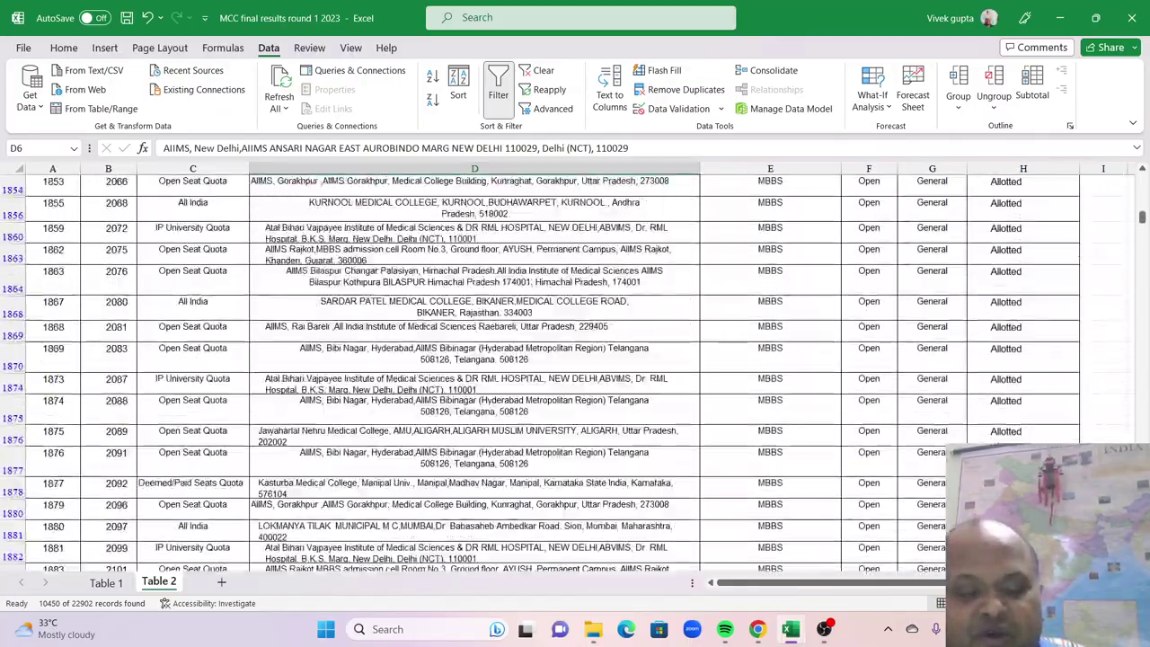
scroll(539, 373, "down", 20)
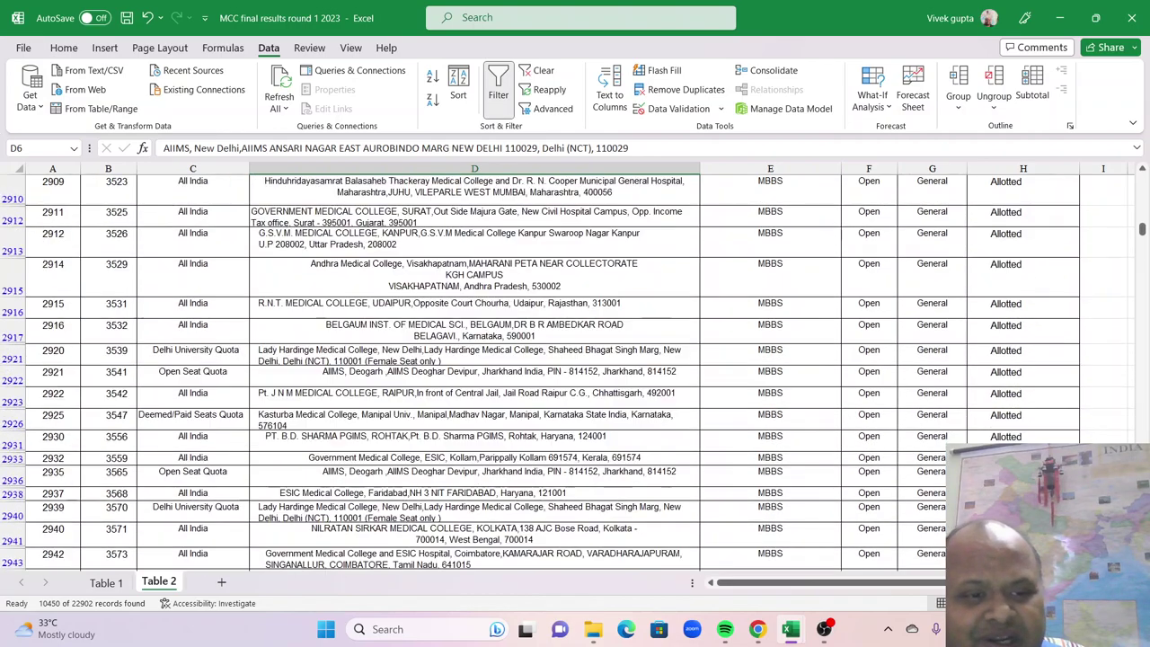
scroll(539, 373, "down", 20)
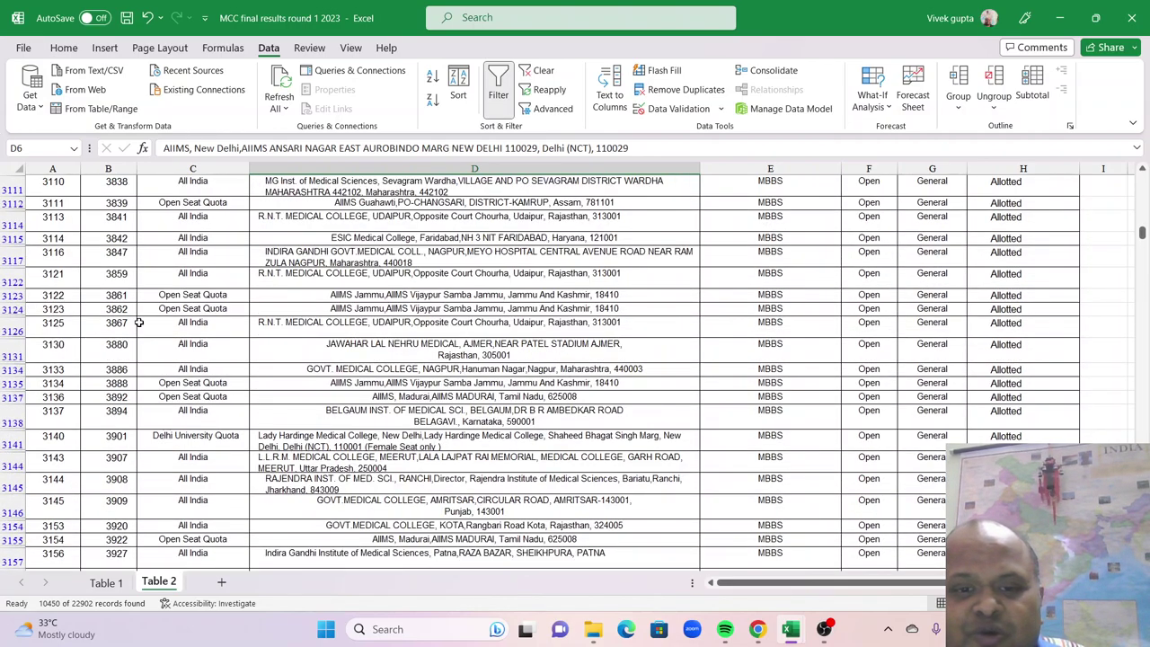
left_click(361, 263)
left_click(364, 323)
left_click(373, 370)
left_click(399, 324)
left_click(418, 308)
left_click(434, 273)
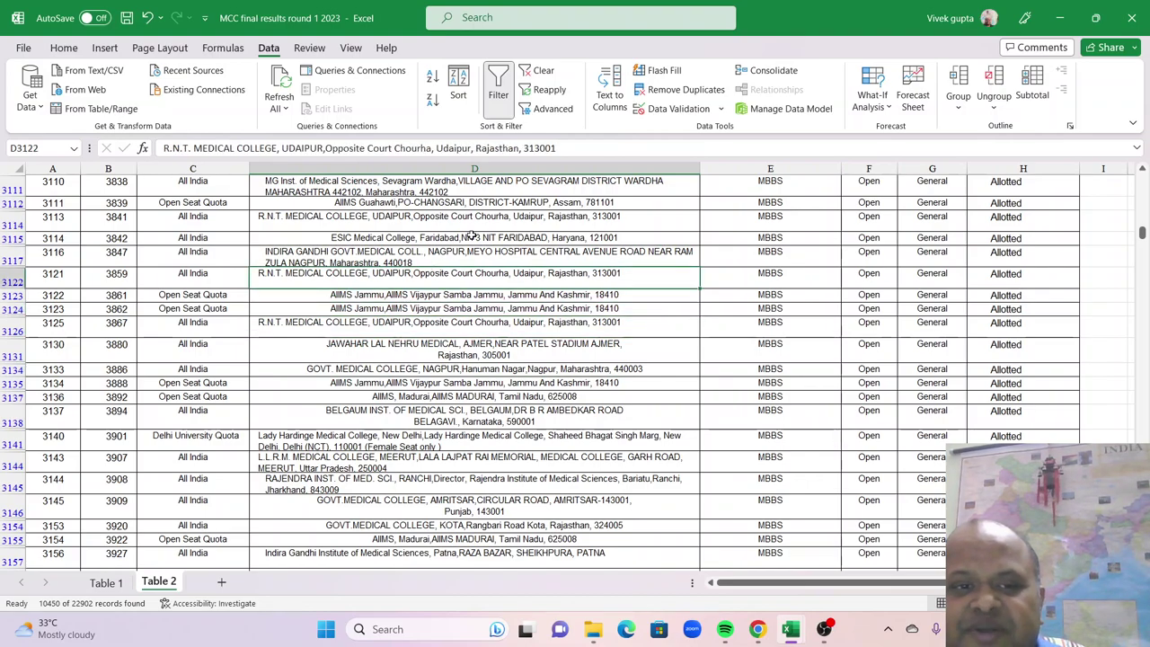
scroll(463, 252, "up", 2)
left_click(442, 304)
left_click(467, 218)
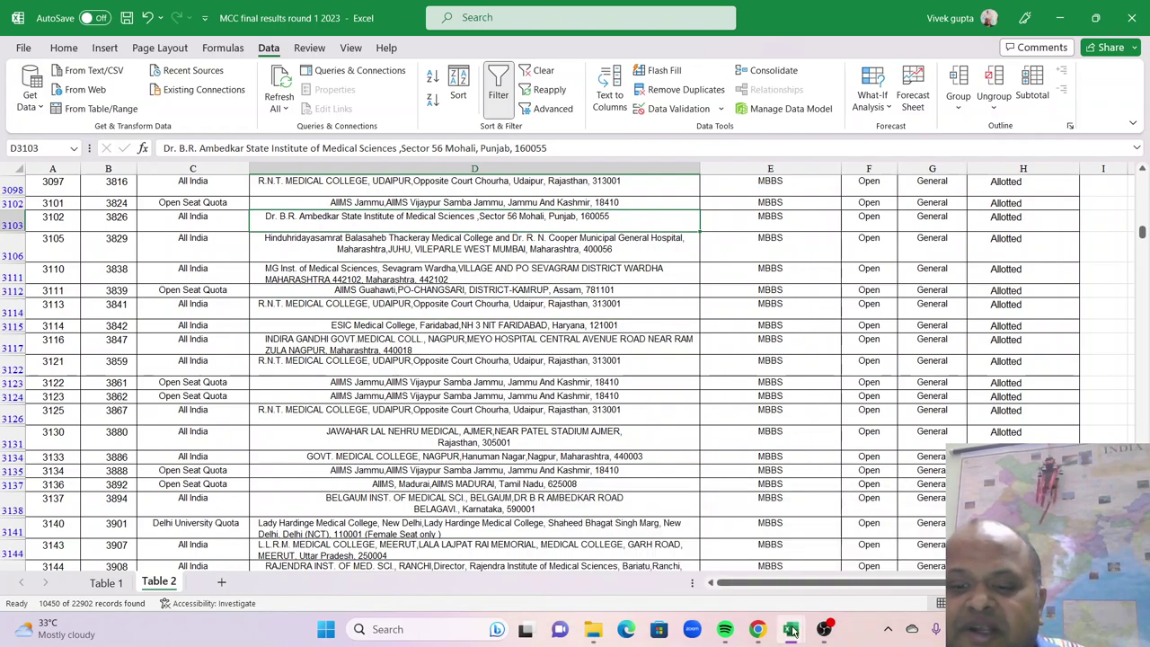
- Switch back to the PROVISIONAL_ALLOTMENT_REPORT_1 haryana workbook
mouse_move(790, 629)
left_click(907, 548)
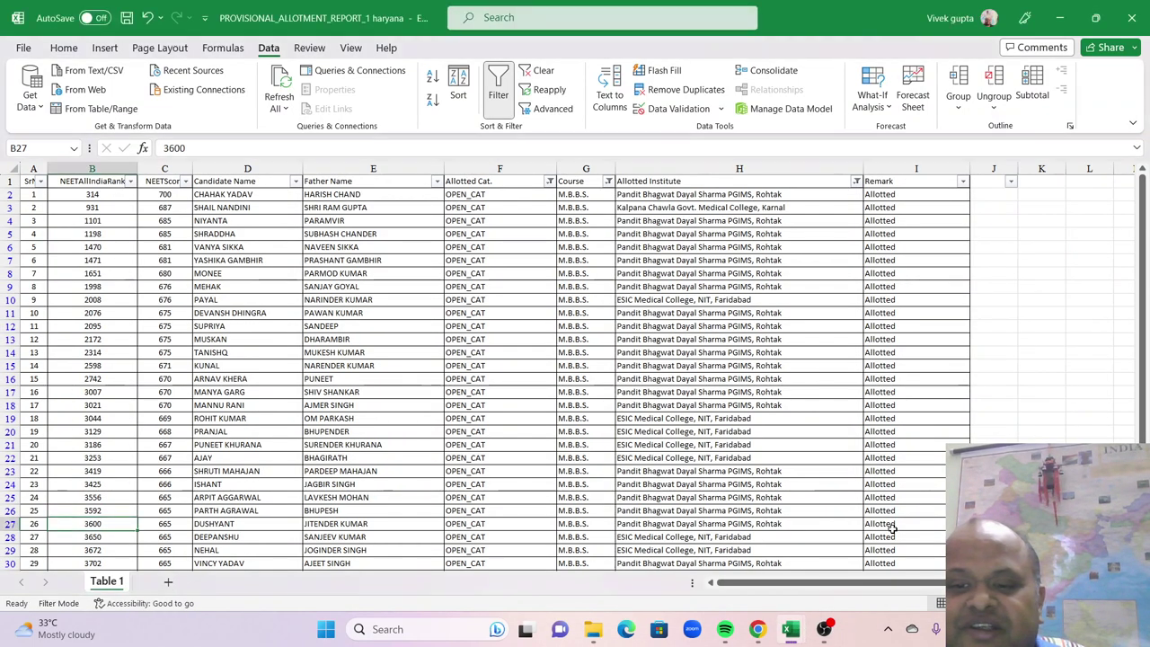
- Examine the open-category MBBS allotments at government colleges down to the last allotted rank, then return to the start of the list
scroll(170, 364, "down", 3)
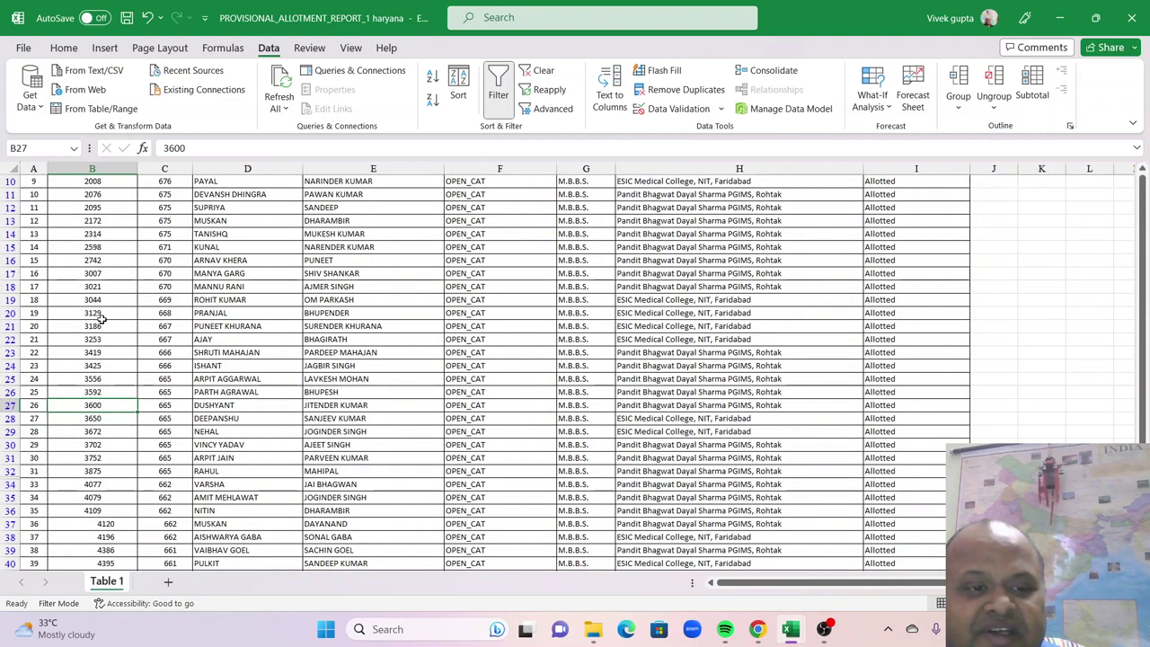
scroll(373, 365, "up", 3)
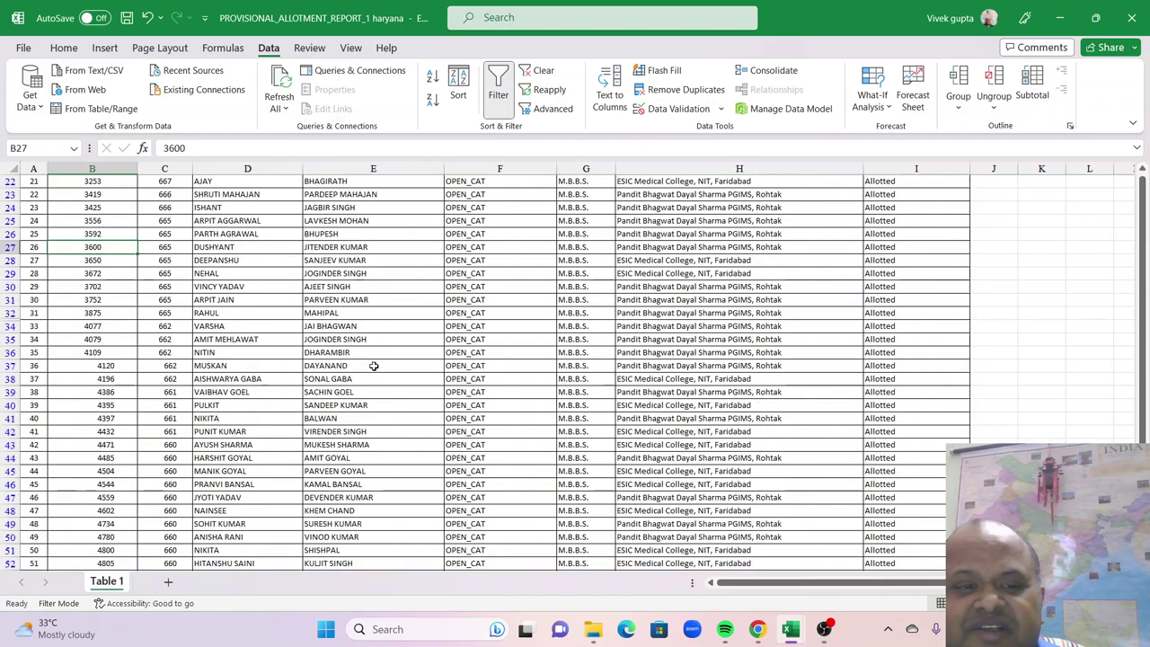
scroll(373, 366, "down", 20)
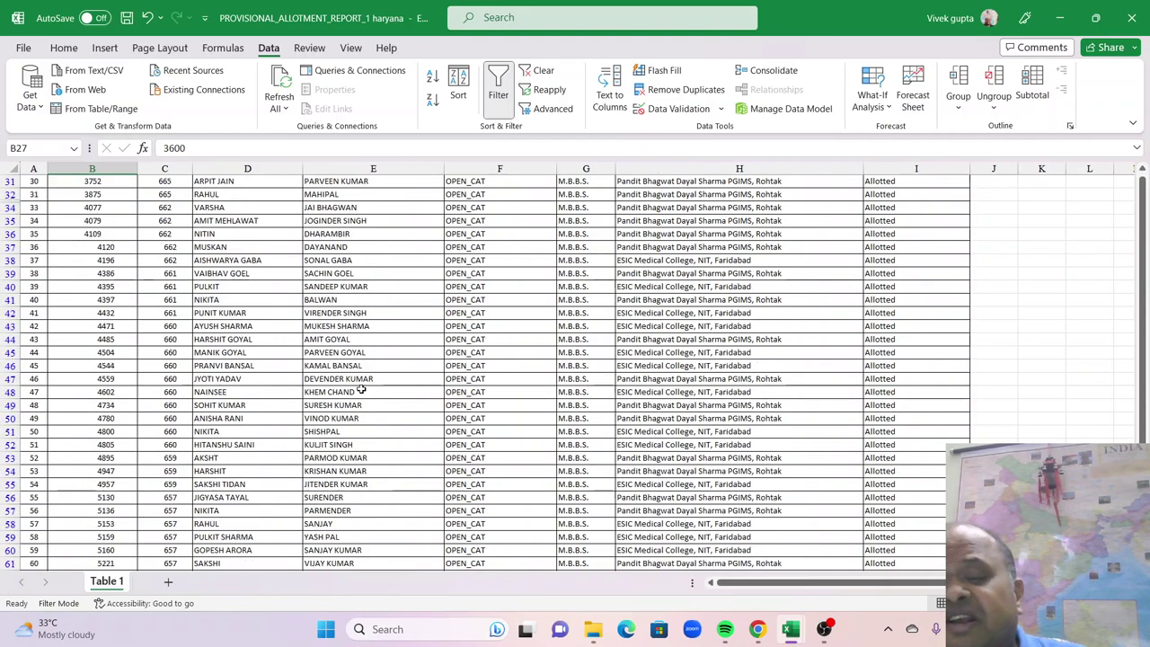
scroll(518, 480, "down", 20)
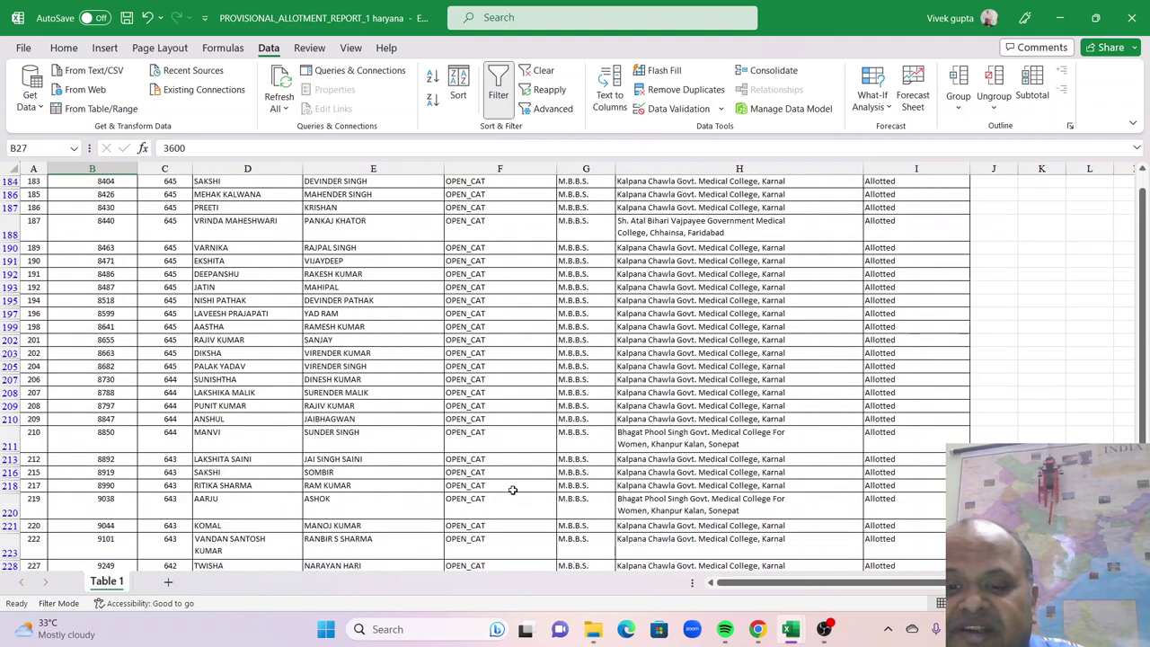
scroll(512, 489, "down", 20)
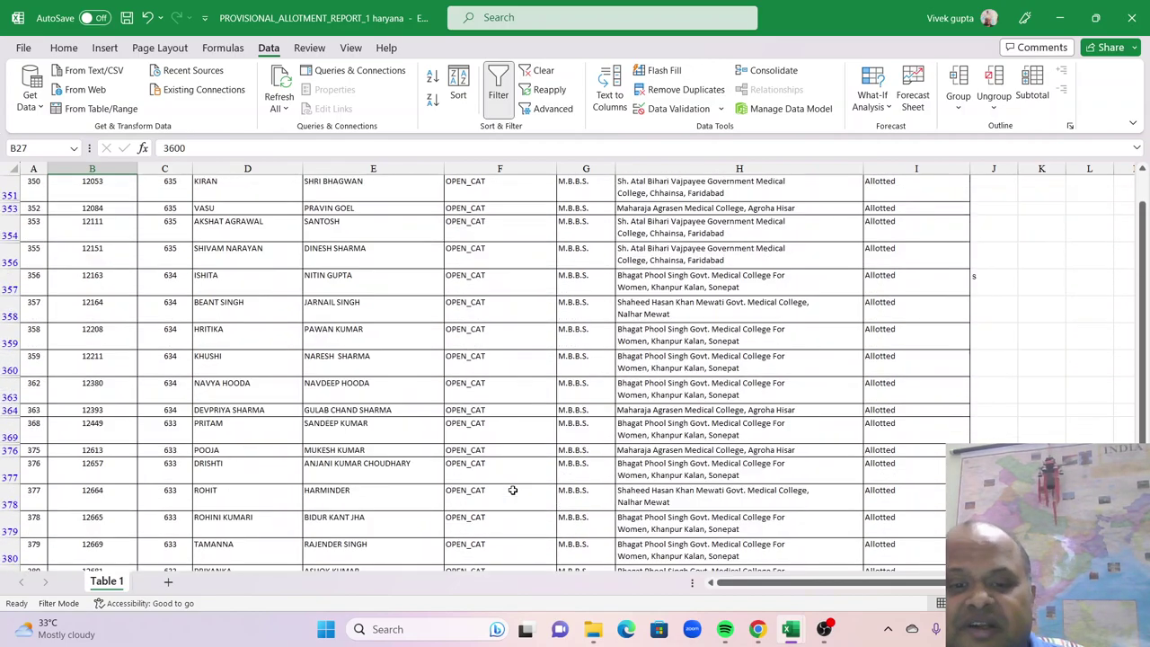
scroll(512, 489, "down", 20)
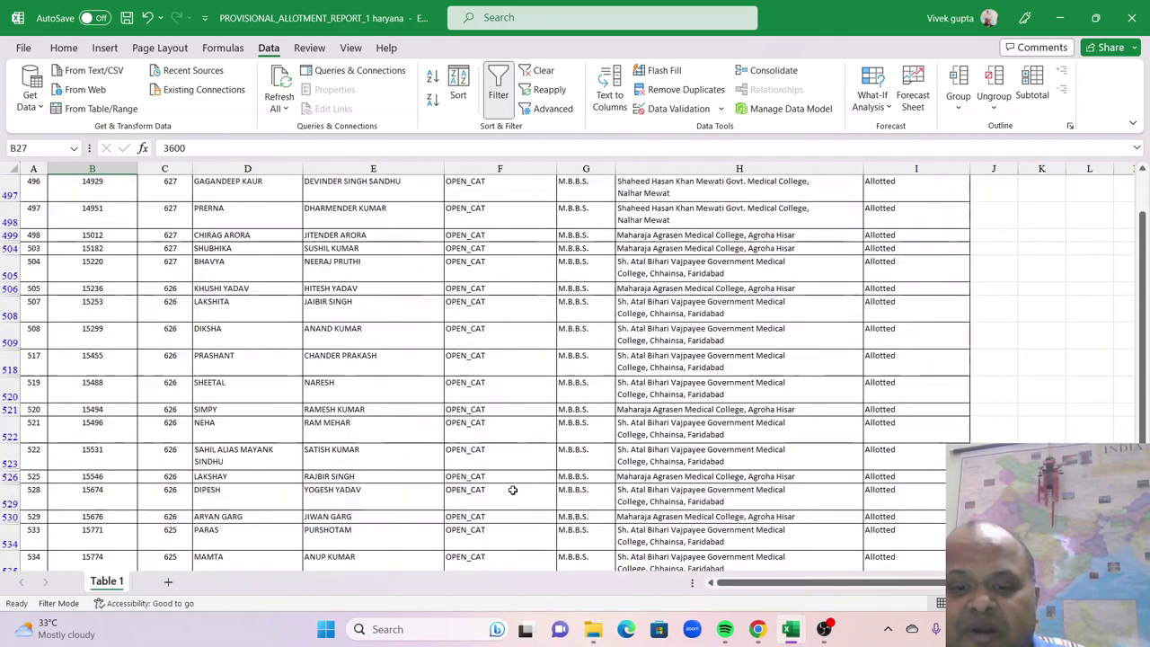
scroll(501, 490, "up", 5)
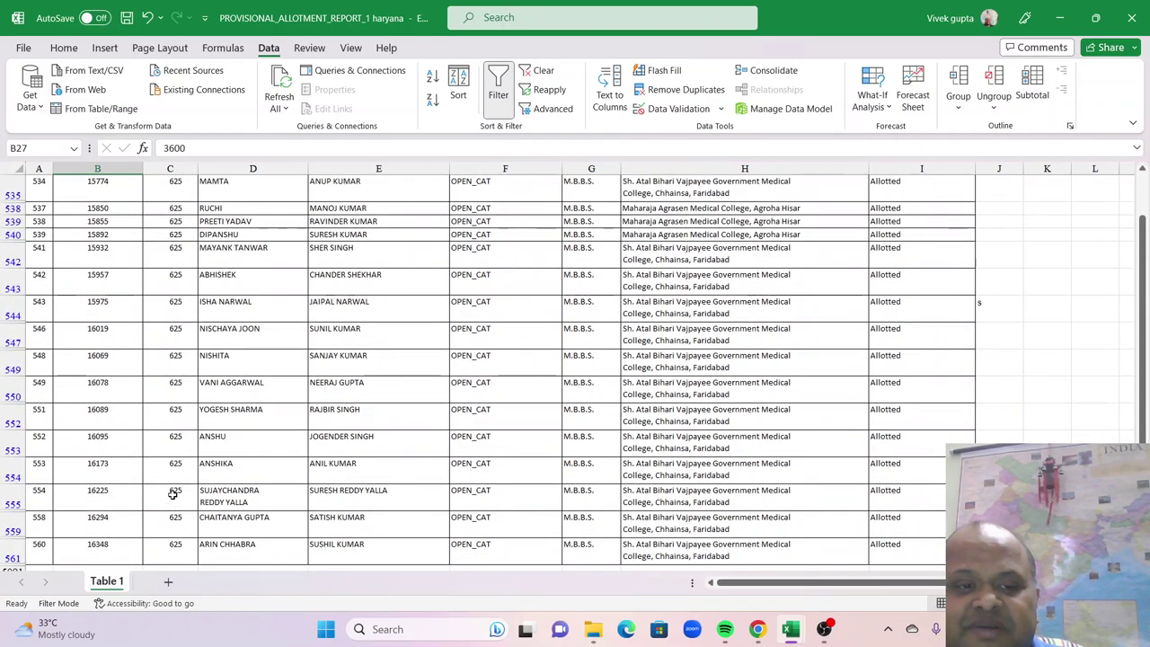
scroll(175, 270, "up", 1)
scroll(174, 269, "up", 1)
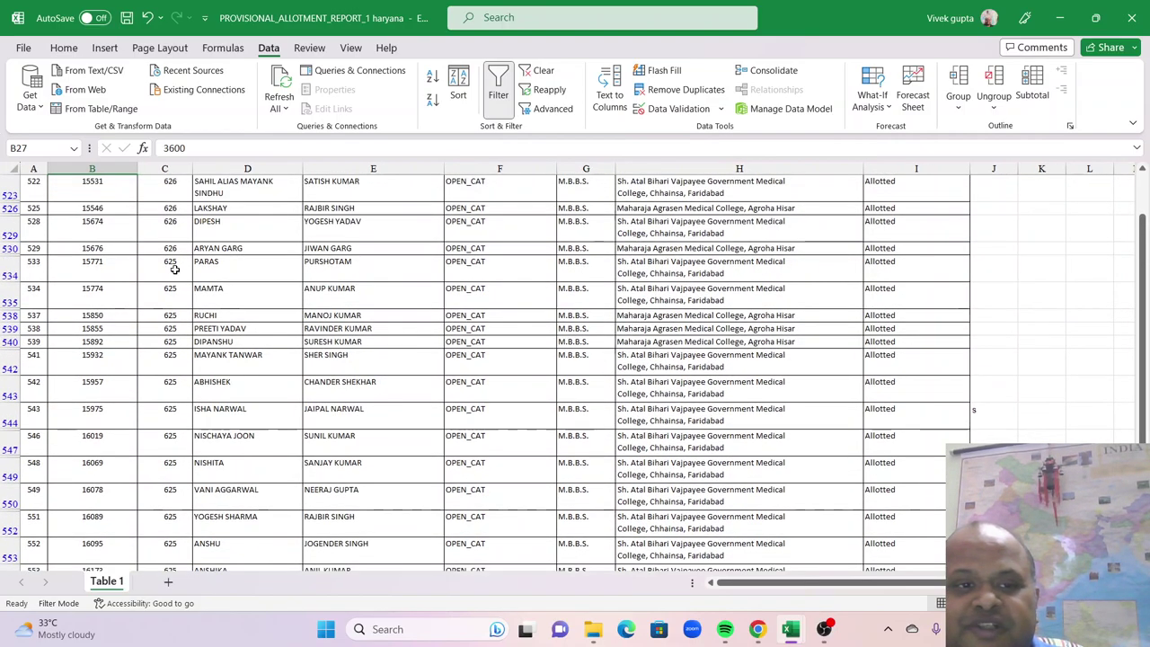
scroll(164, 350, "down", 3)
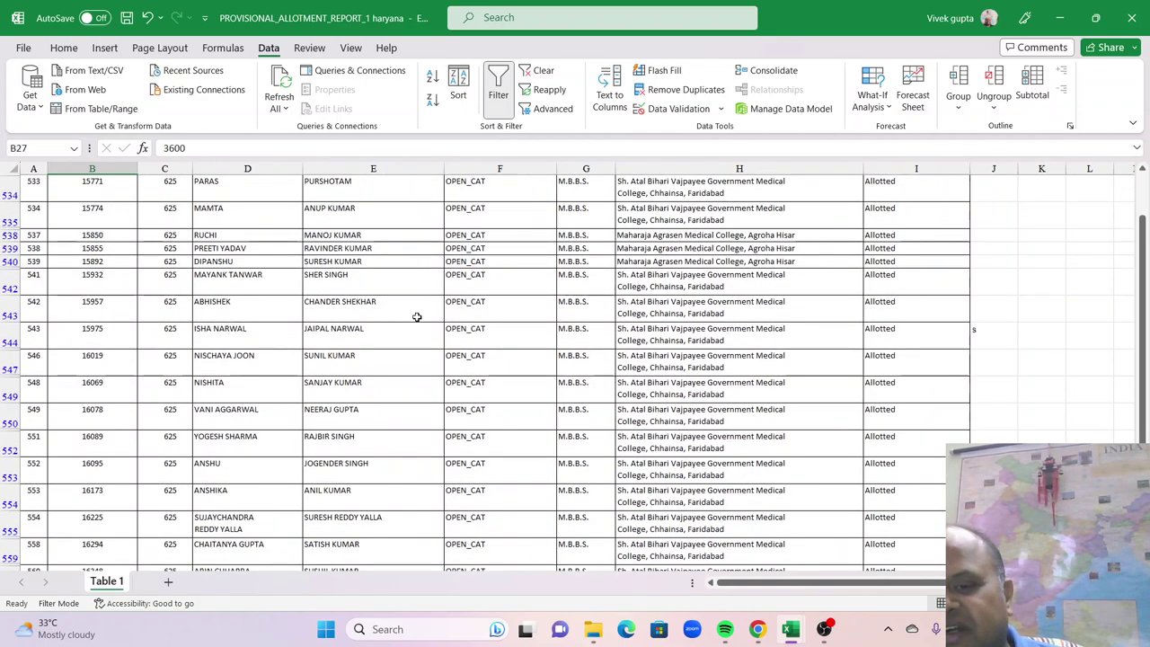
scroll(1146, 196, "up", 10)
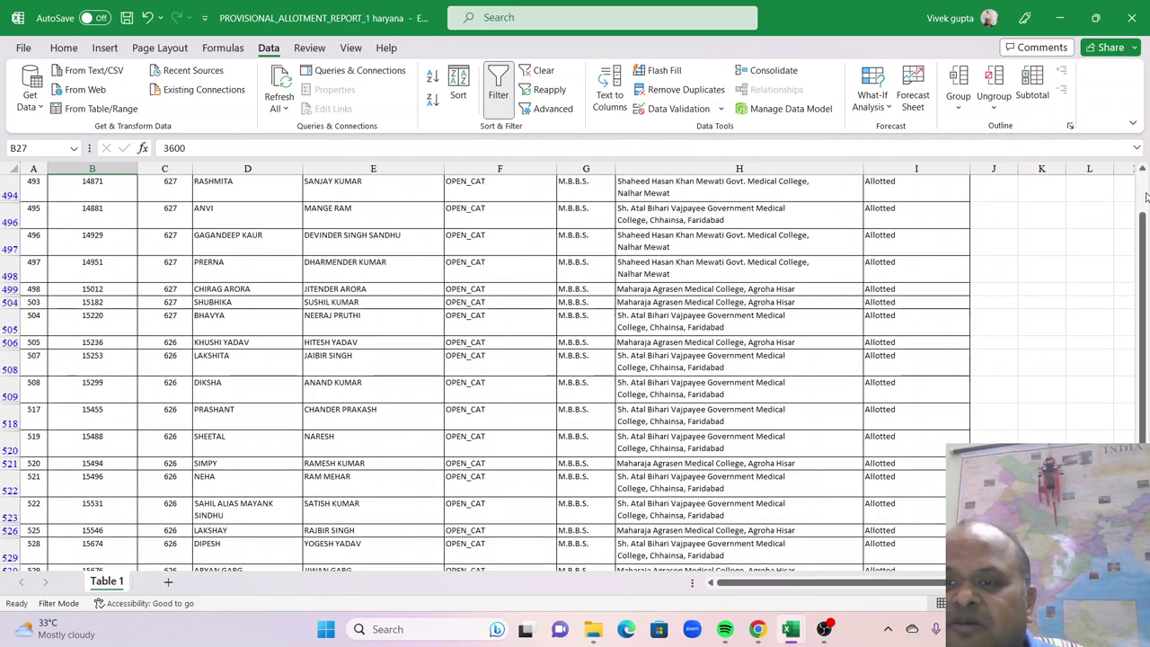
scroll(991, 257, "up", 20)
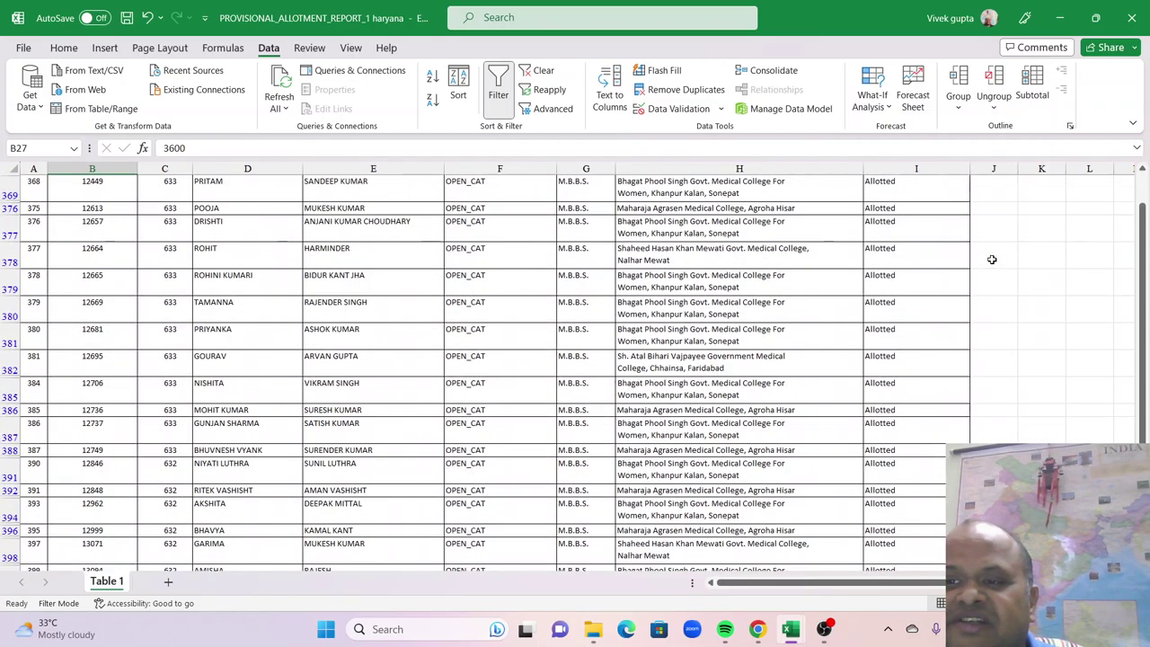
scroll(1106, 227, "up", 20)
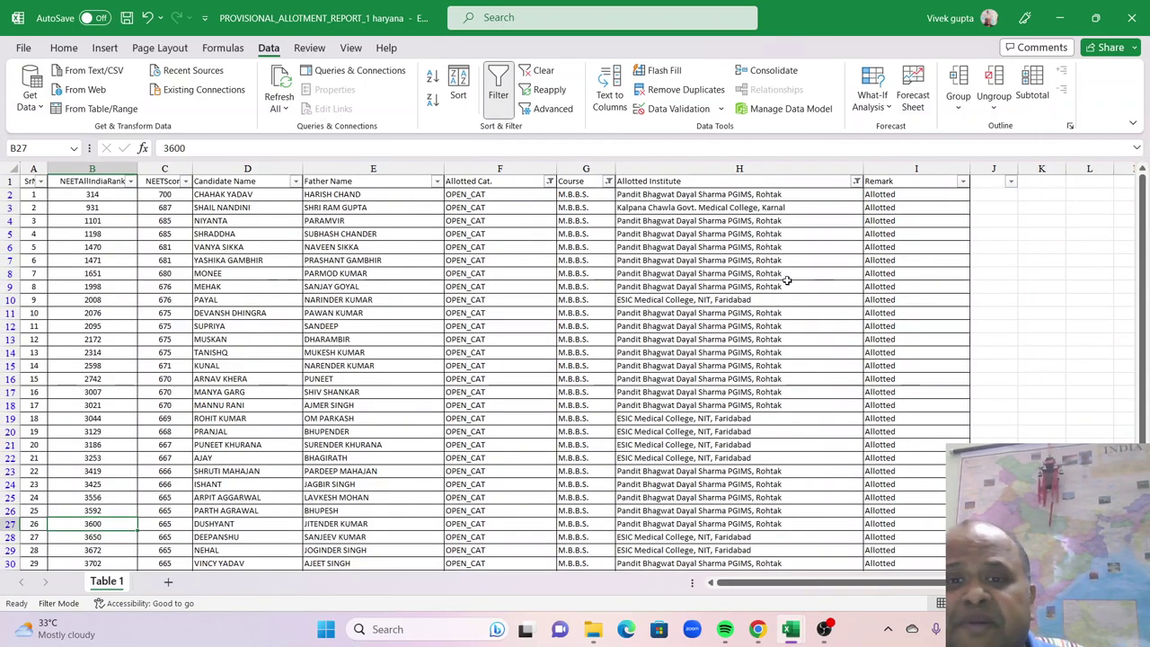
- Filter the Allotted Institute column to only the Adesh, Faculty of Medicine & Health Sciences, both Maharishi Markendeshwar, NC Medical and World College entries
left_click(855, 182)
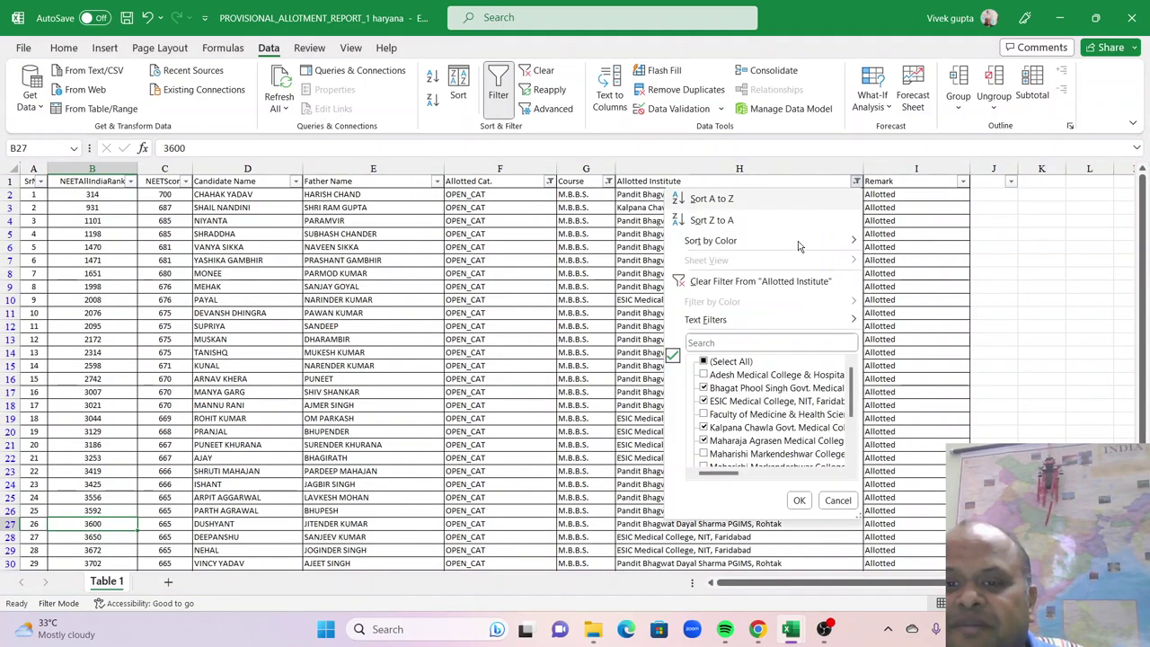
left_click(705, 361)
left_click(704, 375)
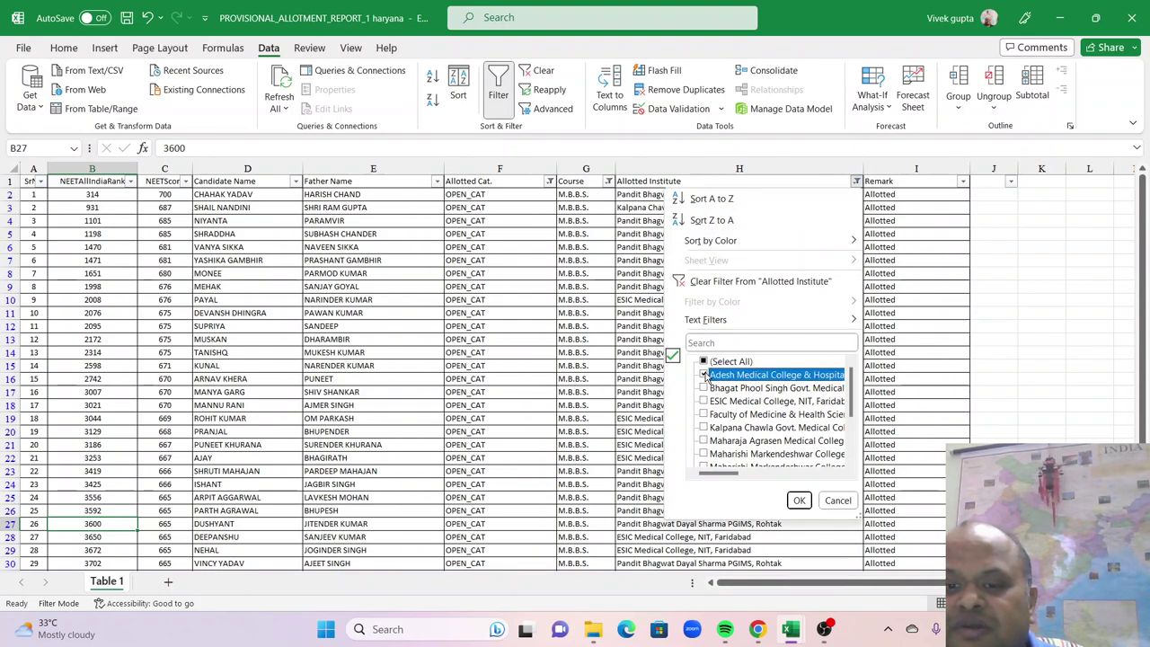
left_click(704, 415)
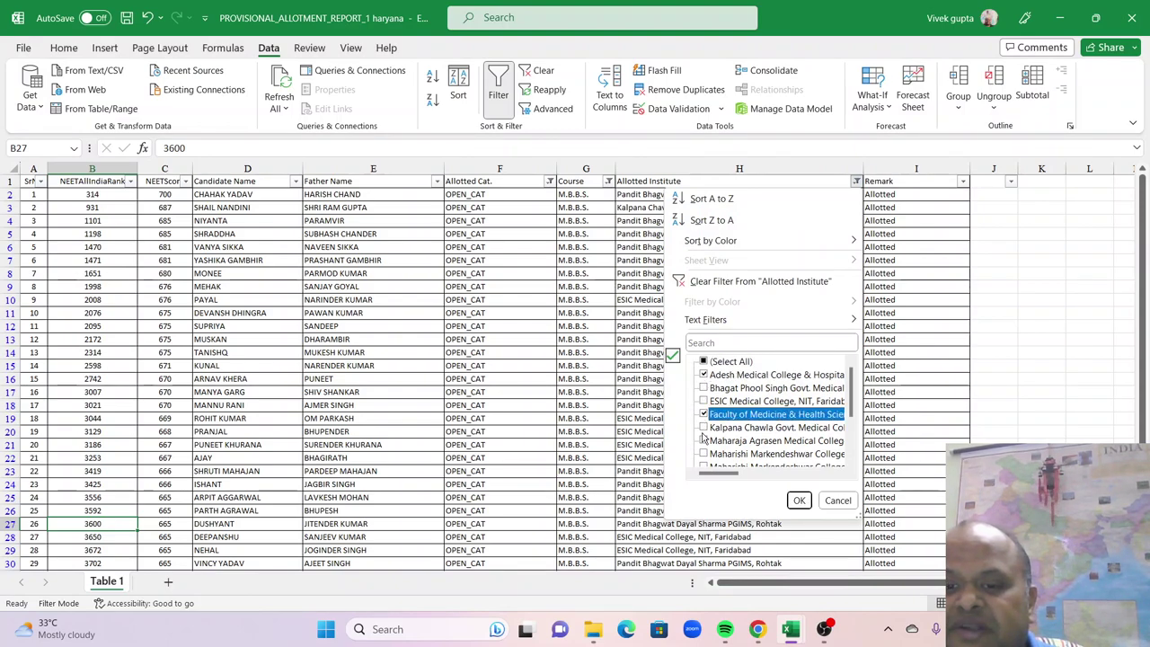
scroll(703, 441, "down", 2)
left_click(703, 453)
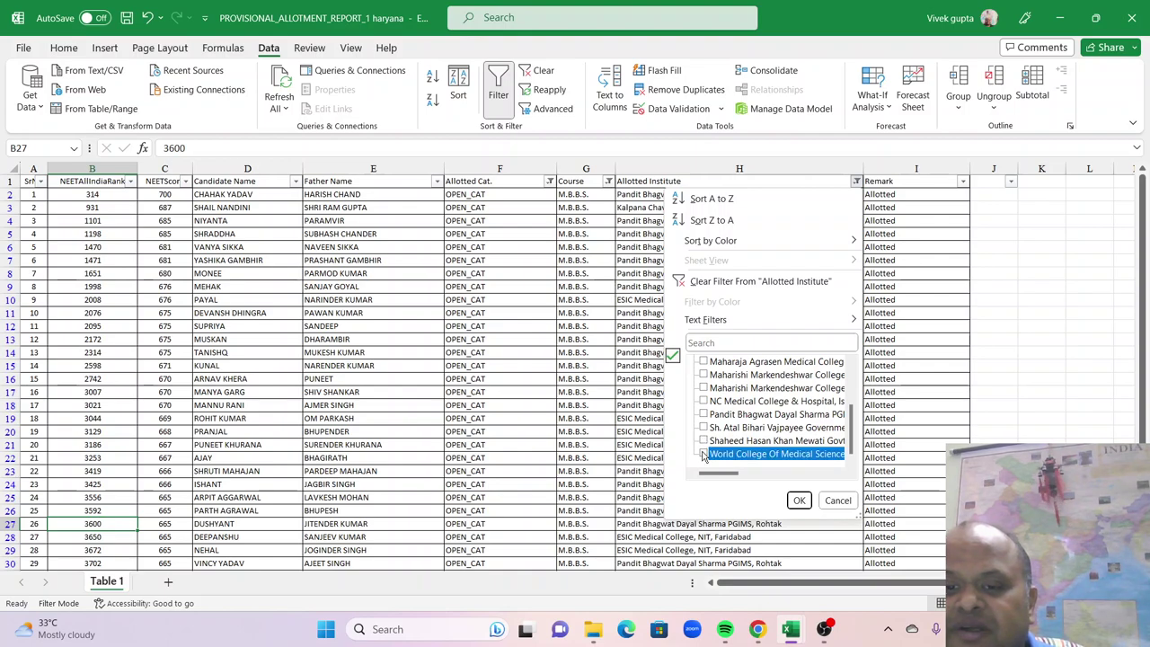
left_click(704, 402)
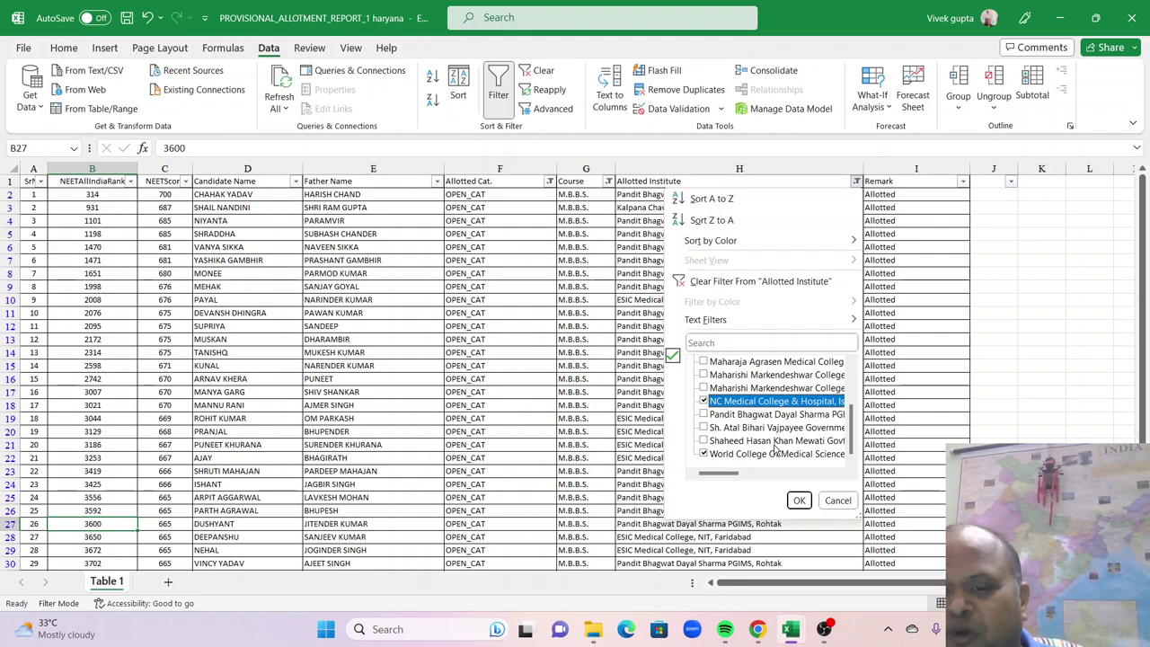
scroll(774, 450, "up", 1)
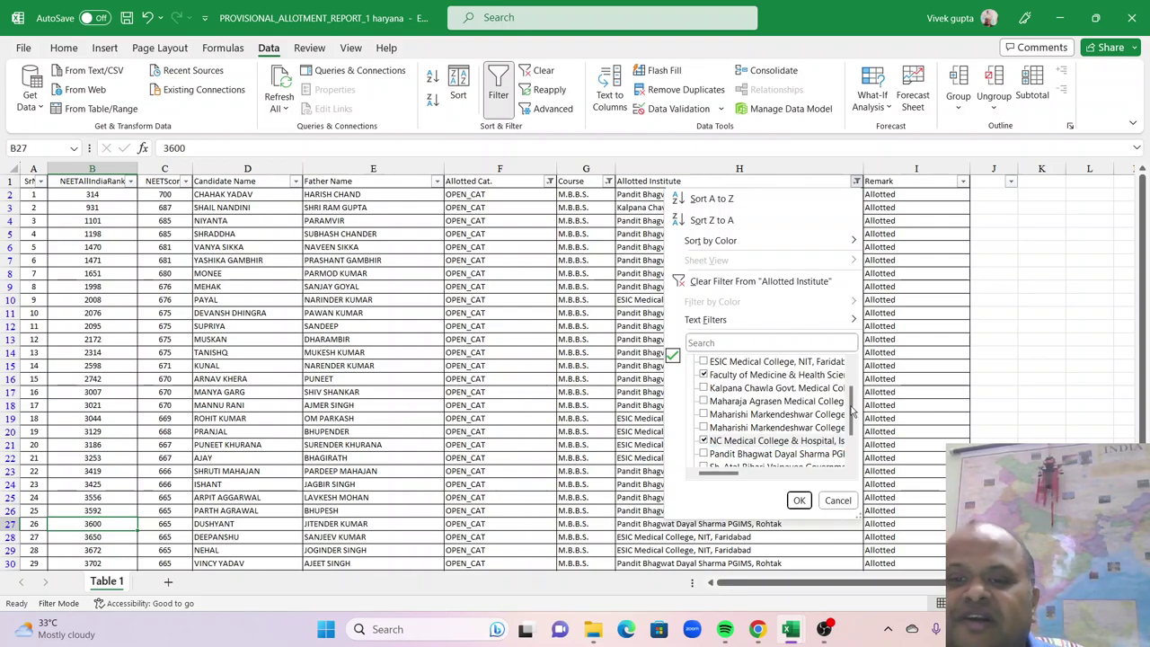
left_click(704, 414)
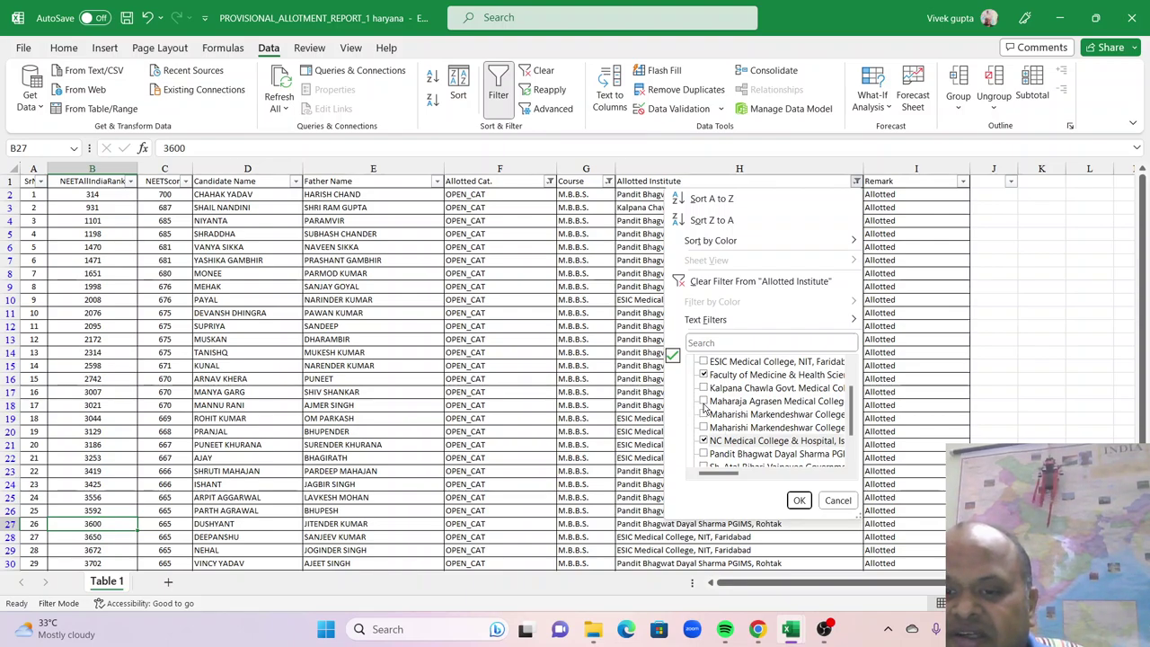
left_click(719, 427)
scroll(726, 430, "down", 1)
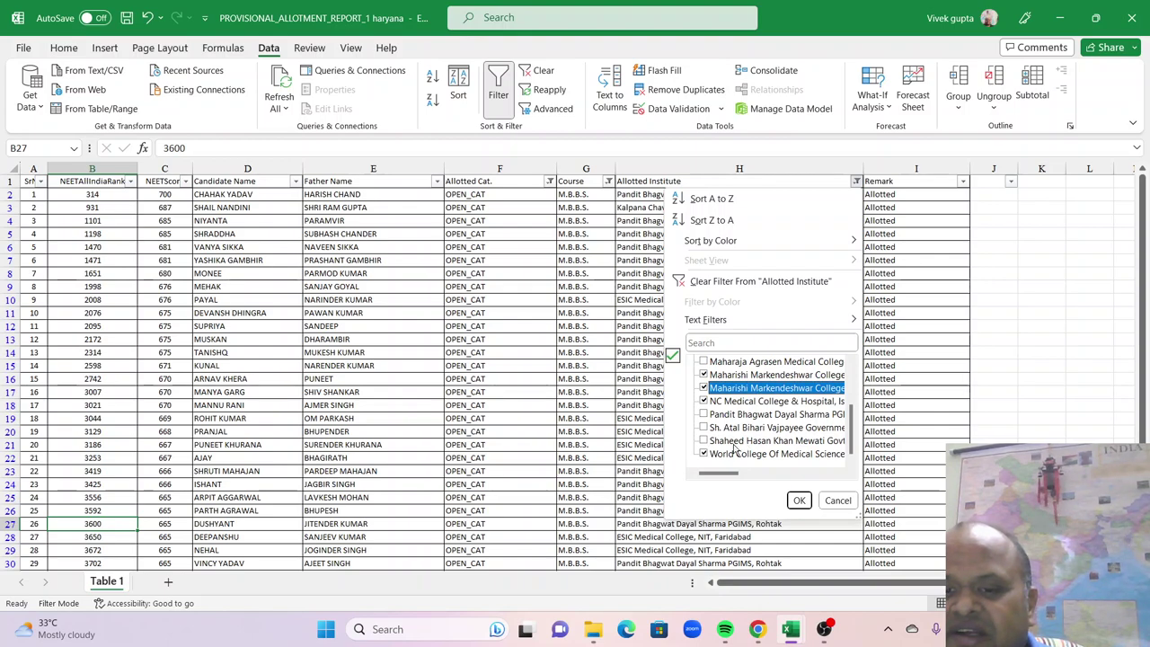
scroll(735, 450, "up", 1)
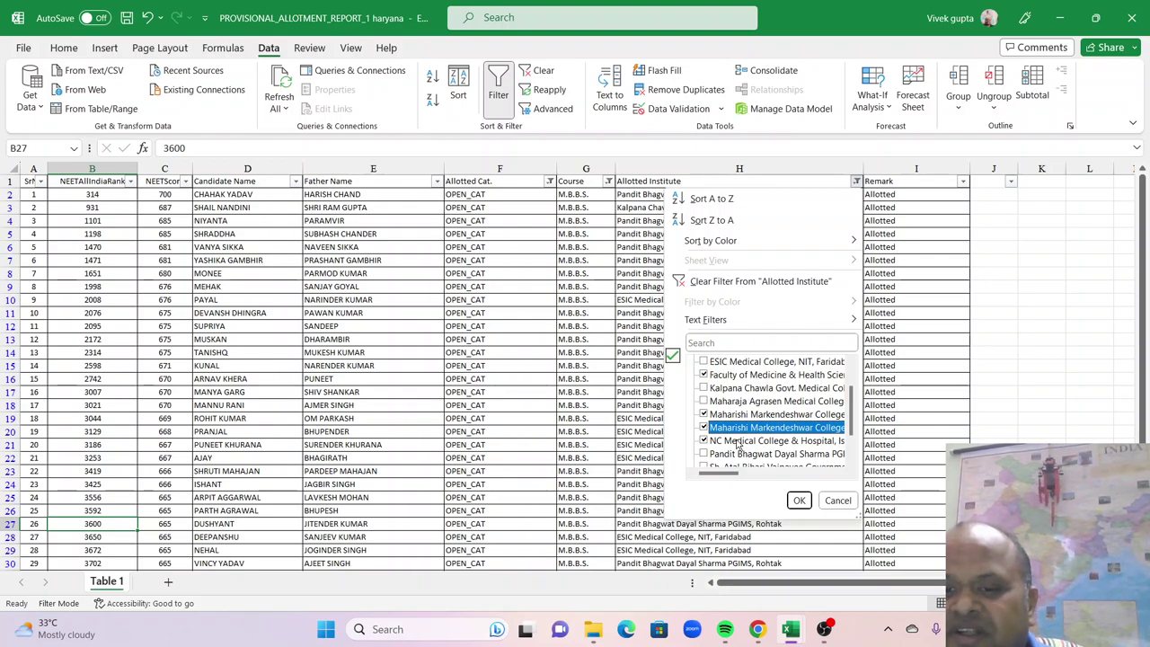
scroll(741, 441, "up", 1)
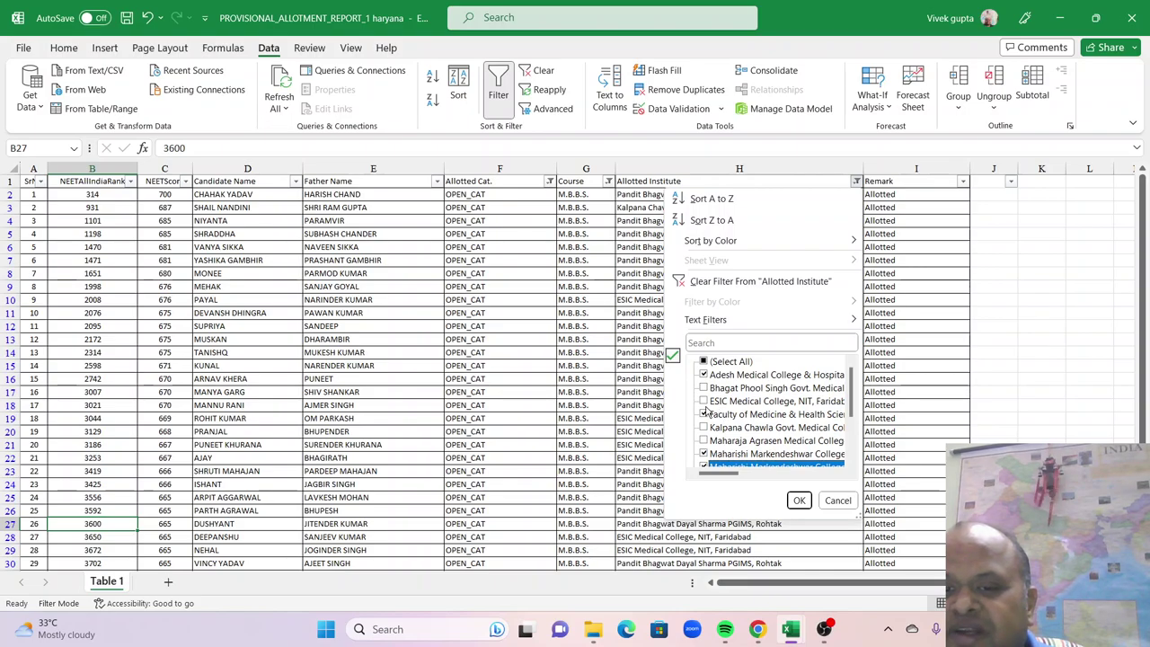
left_click(799, 500)
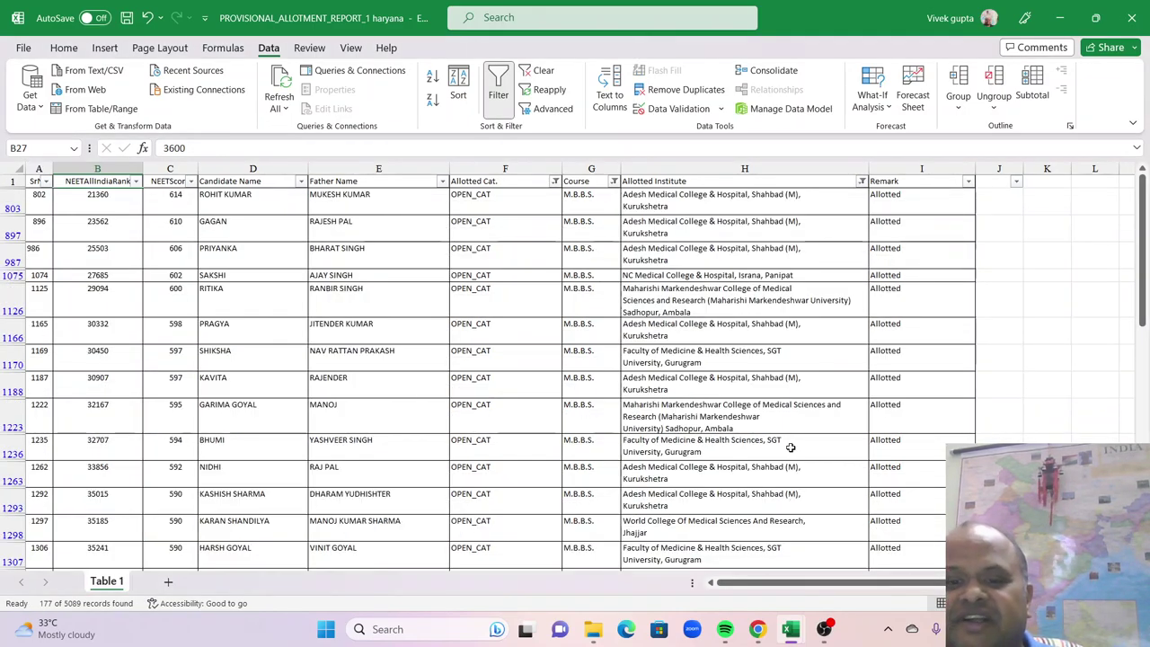
- Examine the open-category allotments at the private colleges through to the last rank, and review which institutes are included in the filter
scroll(790, 446, "down", 7)
scroll(778, 450, "down", 3)
left_click_drag(1143, 360, 1143, 184)
left_click(862, 180)
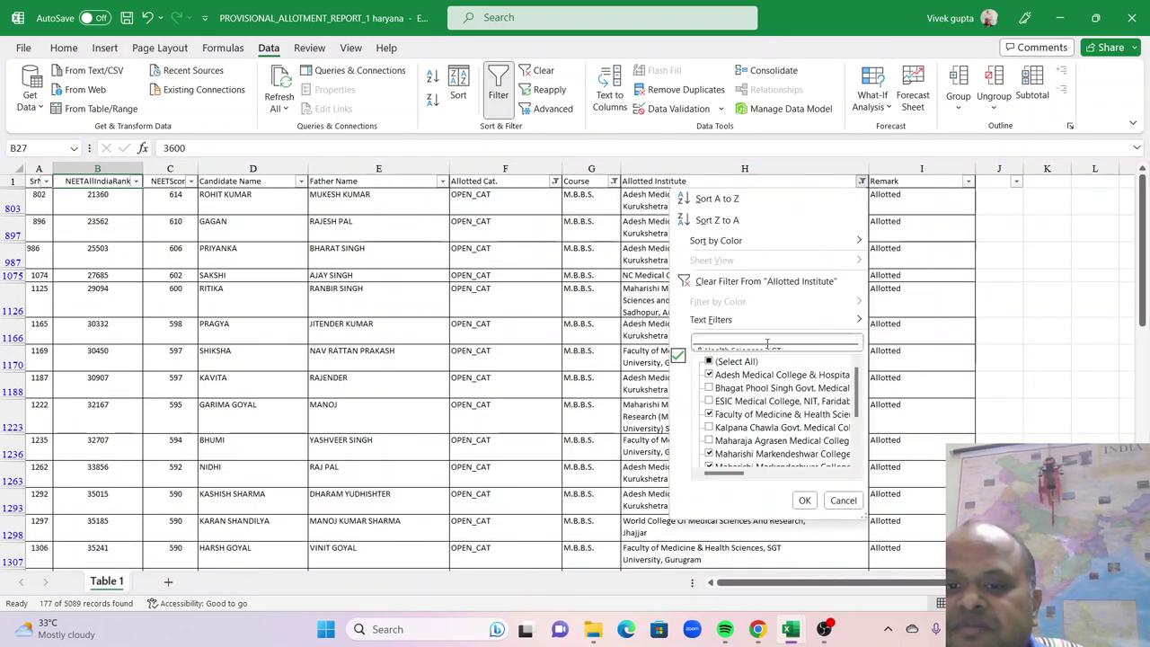
scroll(770, 422, "down", 1)
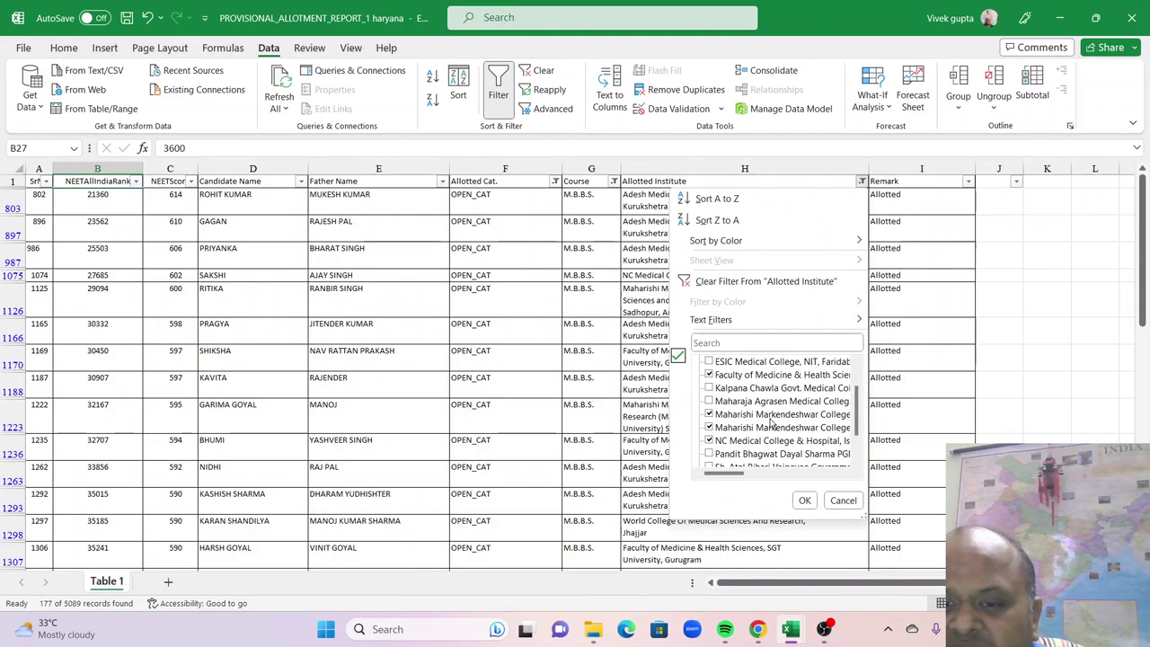
left_click(804, 501)
left_click_drag(1144, 297, 1143, 423)
scroll(583, 492, "down", 1)
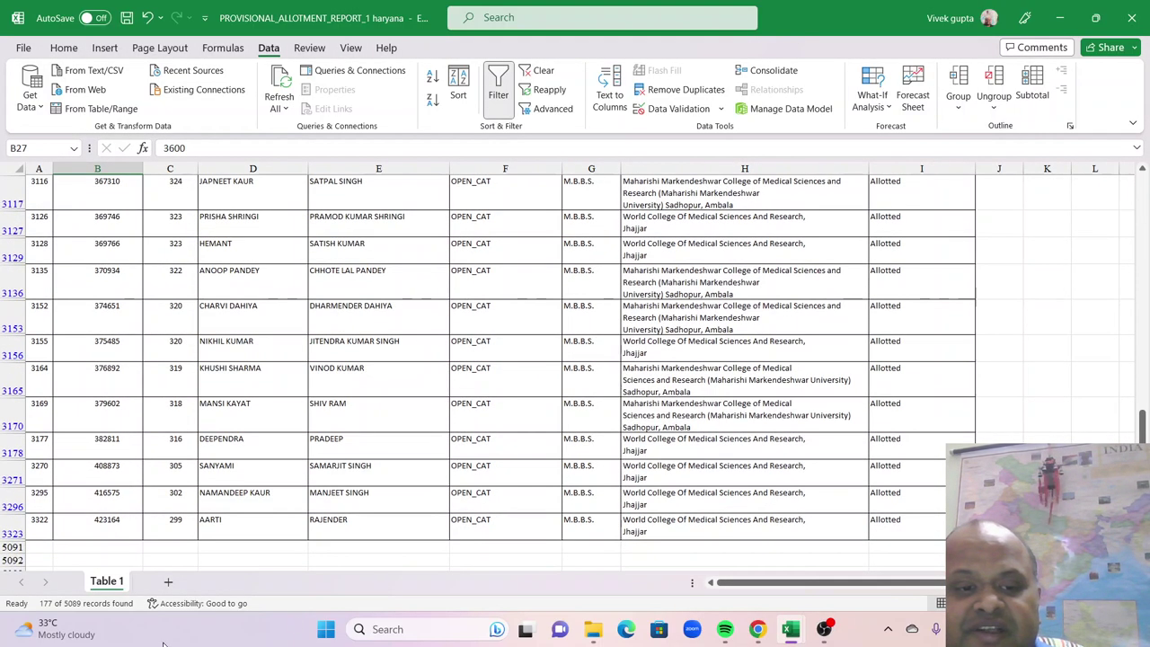
left_click(763, 533)
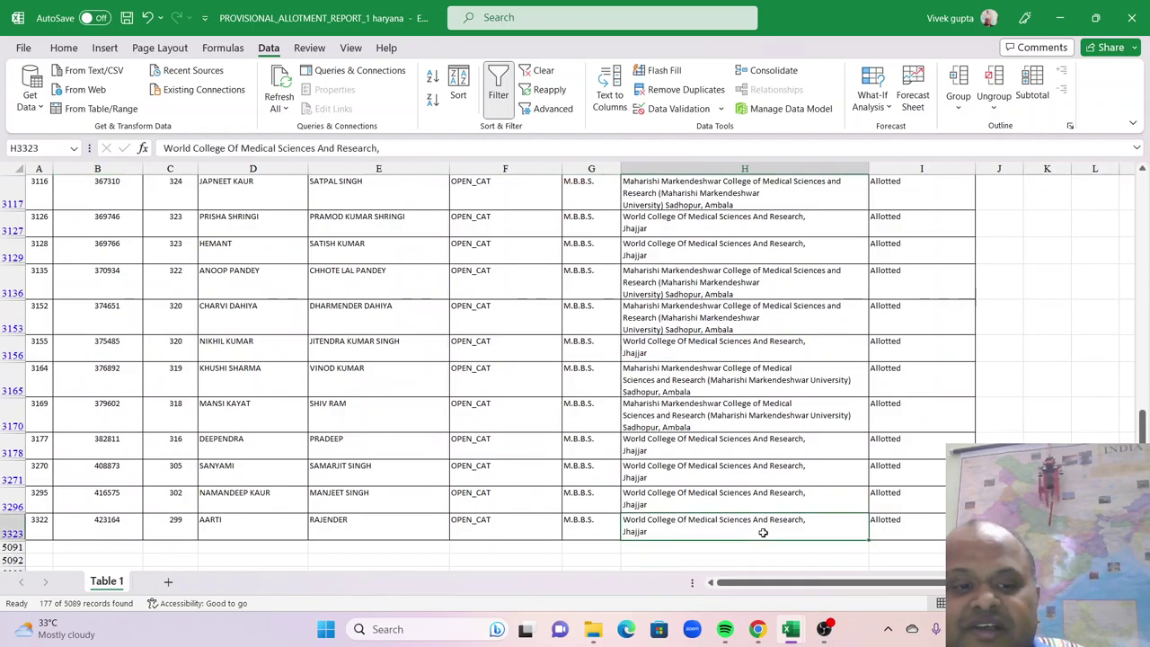
scroll(763, 533, "up", 5)
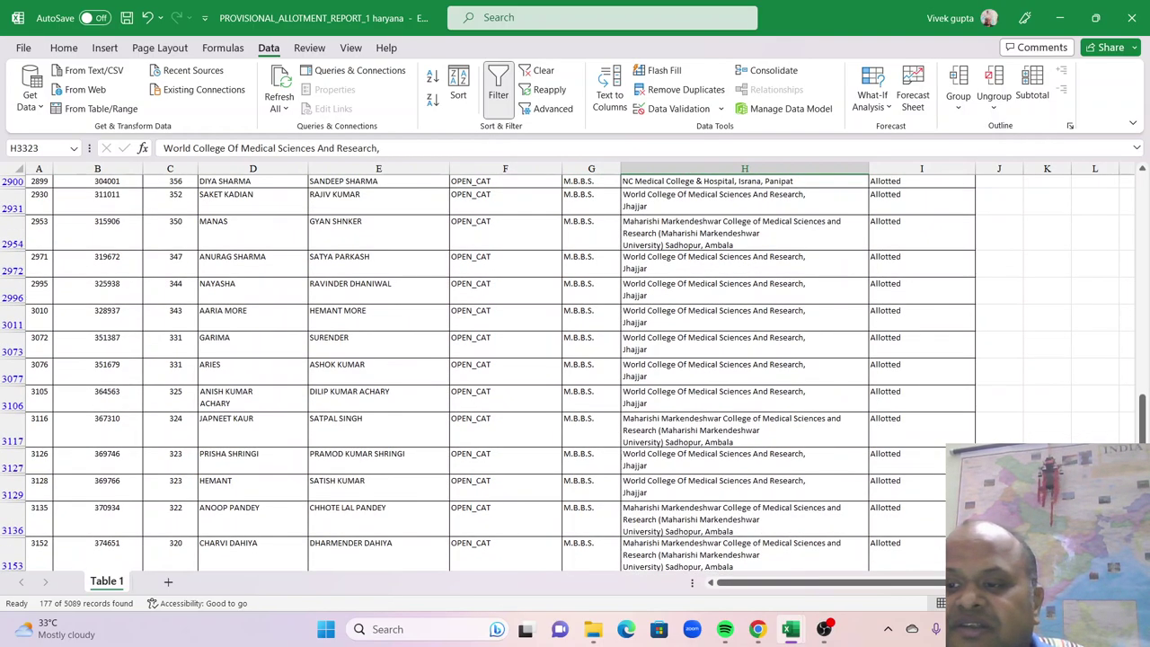
left_click_drag(1143, 427, 1144, 184)
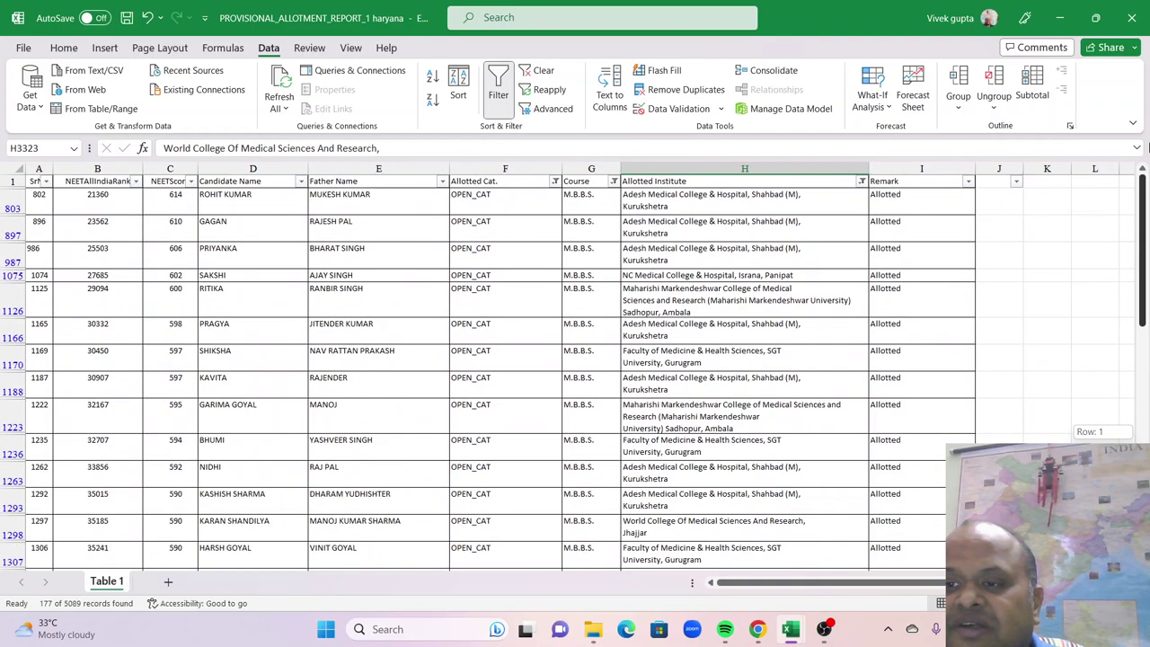
- Change the Allotted Cat. filter to show MGT allotments instead of OPEN_CAT
left_click(555, 181)
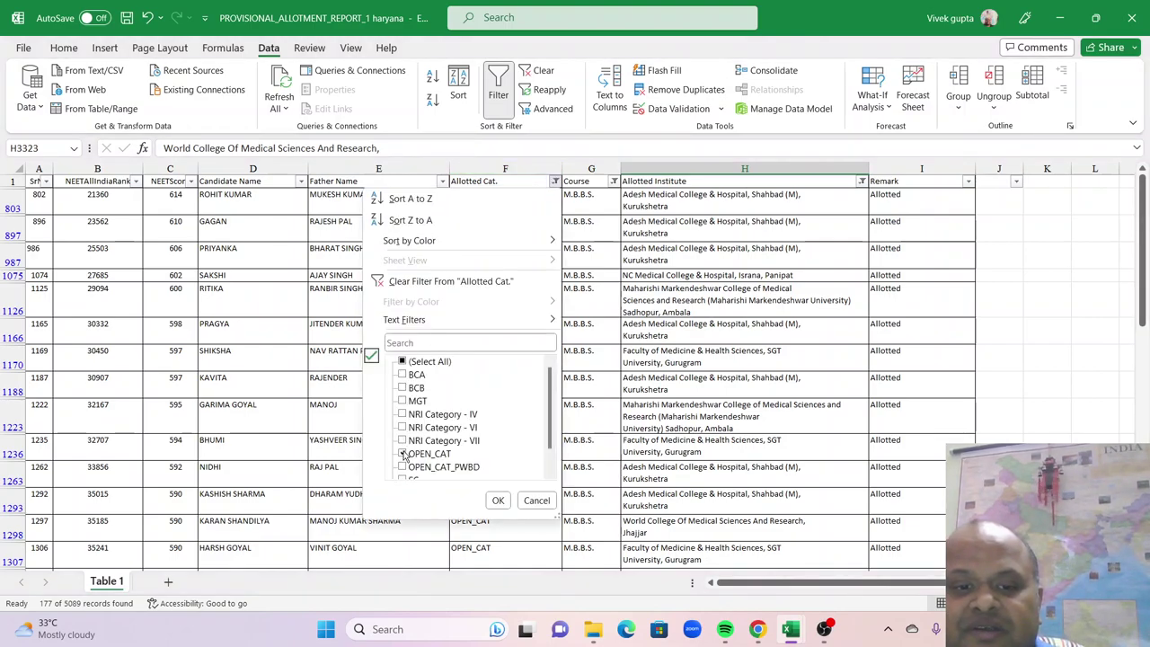
left_click(402, 454)
scroll(405, 456, "down", 1)
scroll(405, 457, "up", 1)
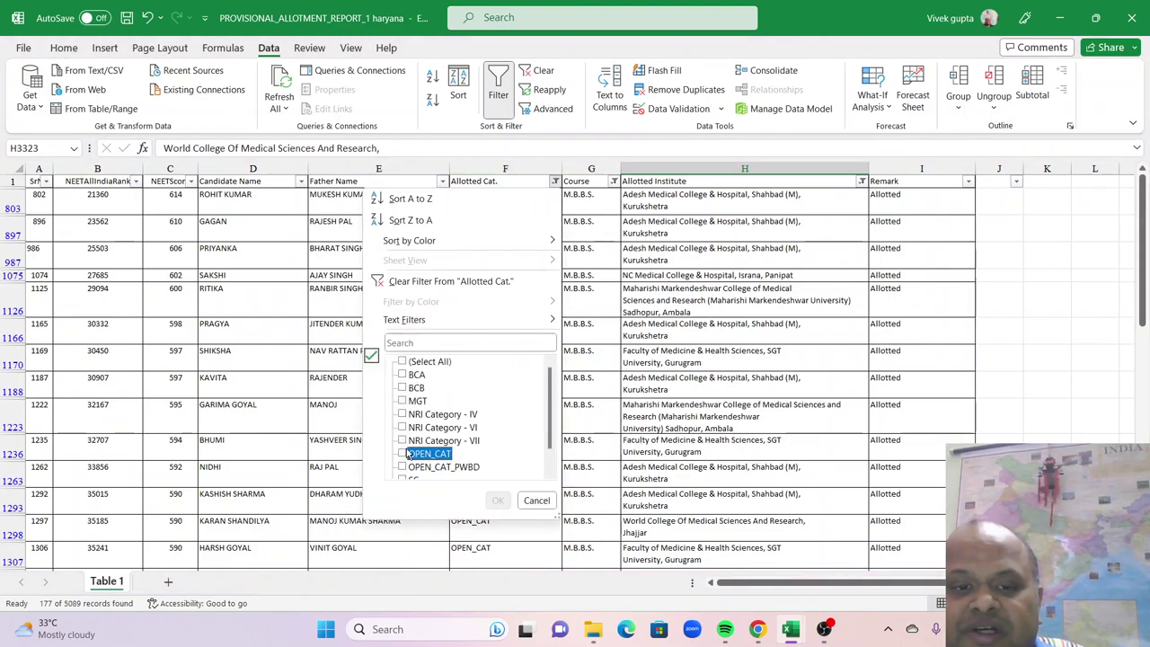
left_click(404, 400)
left_click(498, 501)
- Examine the closing ranks and institutes of the management-quota allotments near the end of the filtered list
left_click_drag(1145, 255, 1145, 257)
scroll(422, 536, "down", 1)
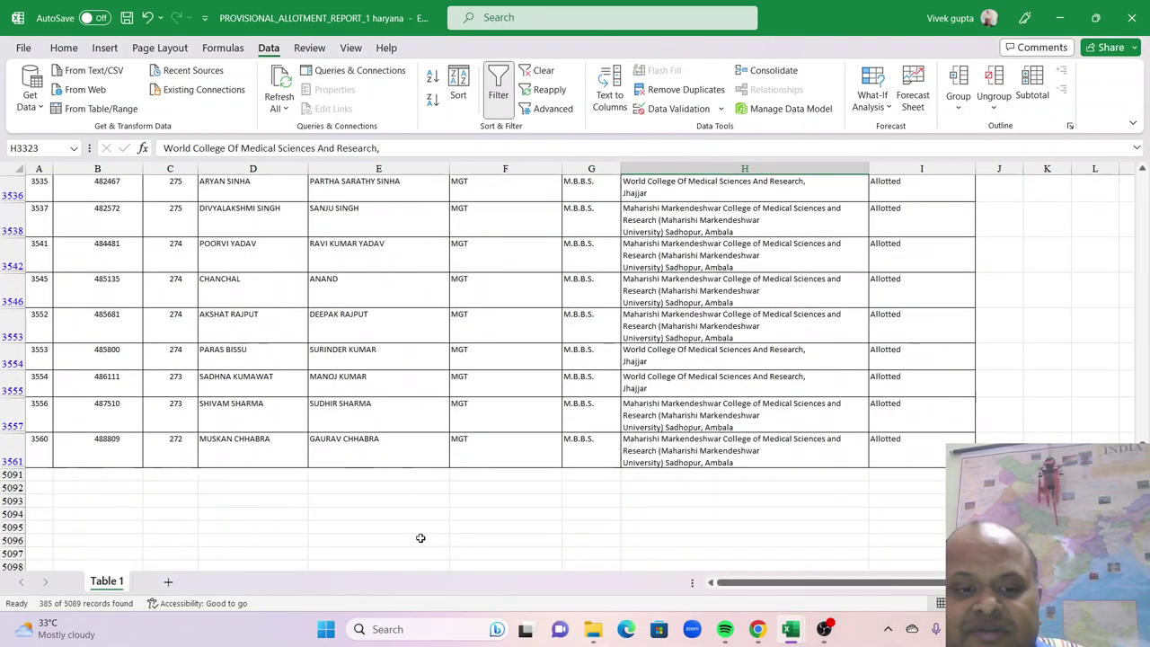
left_click(688, 440)
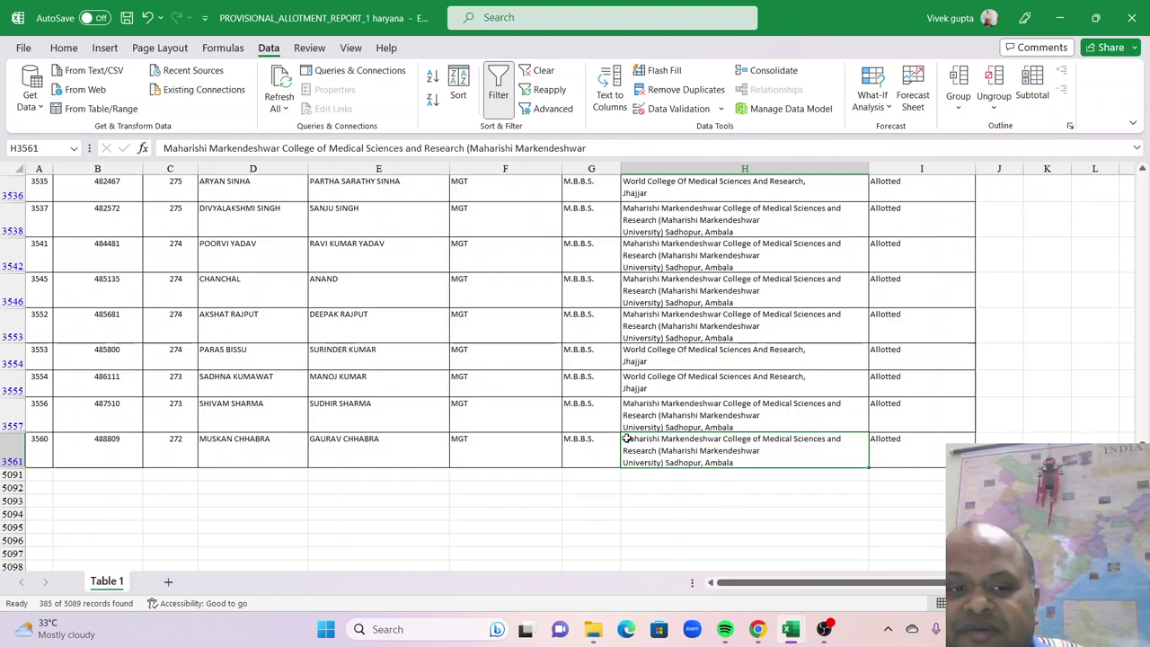
scroll(627, 438, "up", 1)
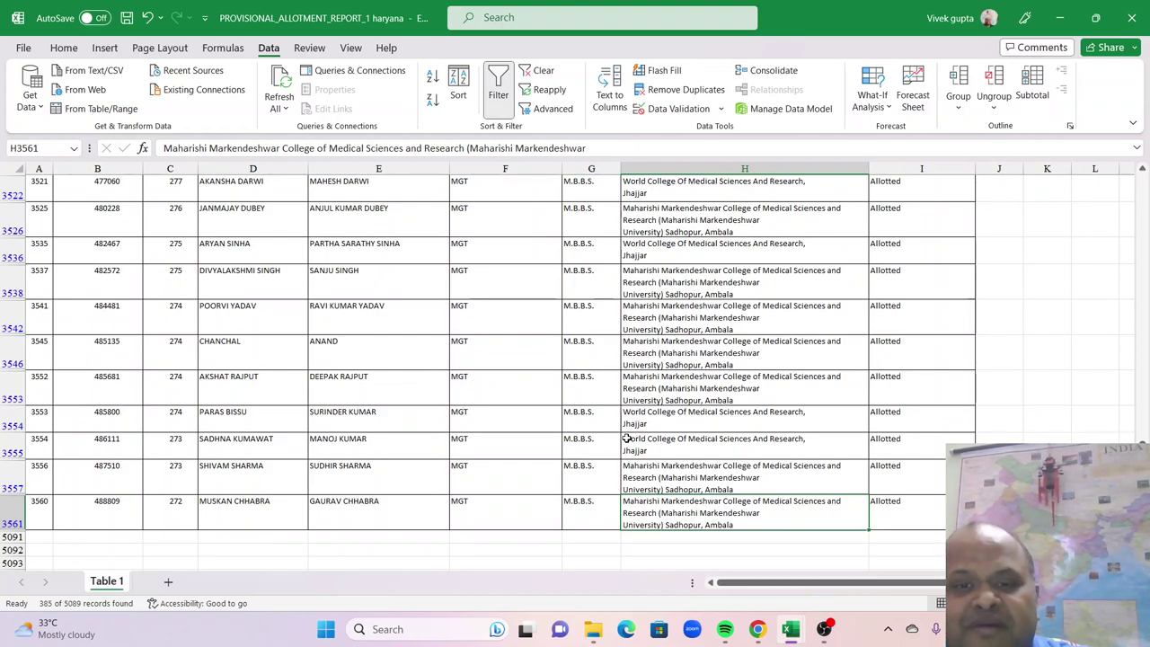
scroll(627, 439, "up", 6)
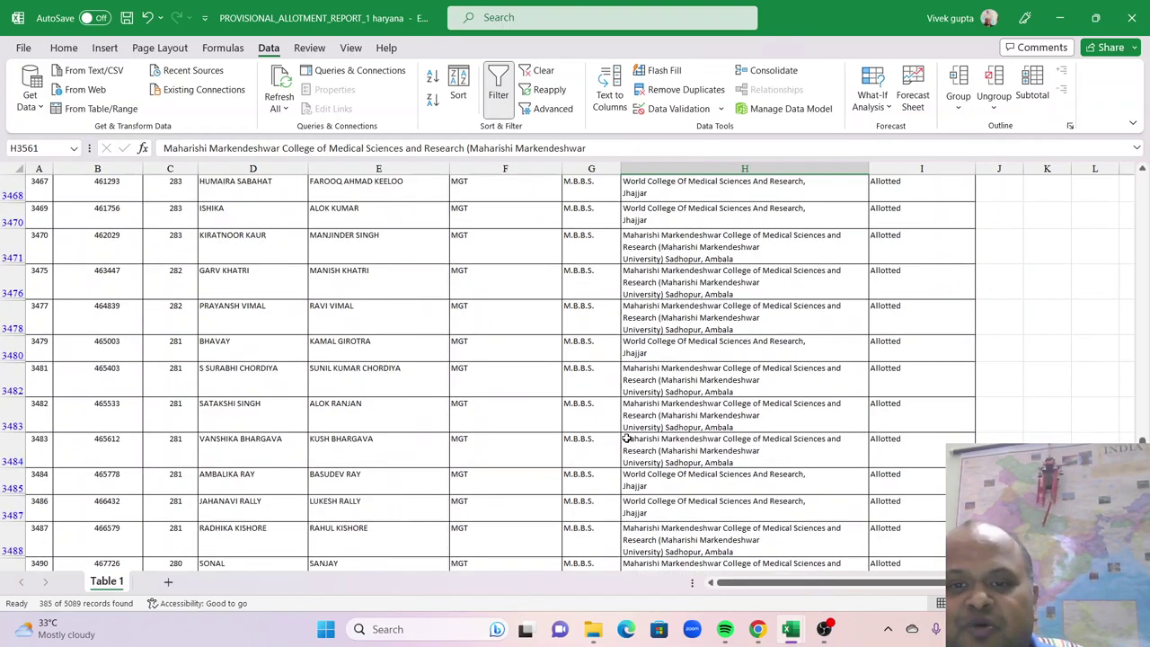
- Examine the ranks and scores of the management-quota allotments at Maharishi Markendeshwar and World College toward the end of the list
scroll(628, 439, "up", 2)
left_click(755, 229)
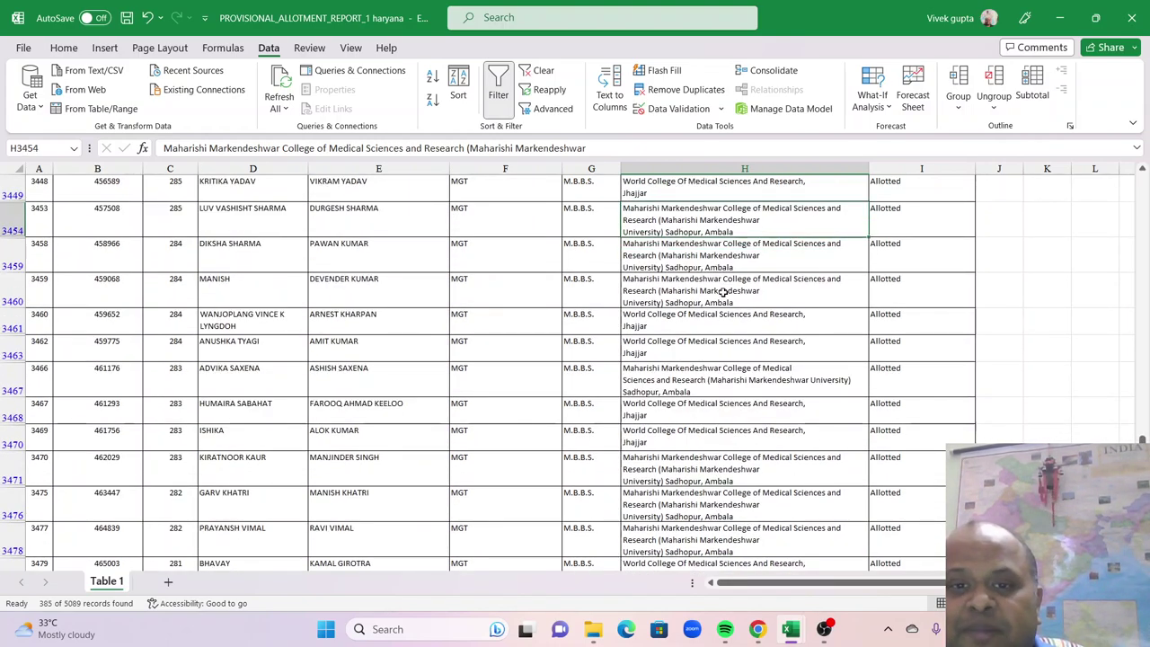
left_click(735, 267)
left_click(741, 224)
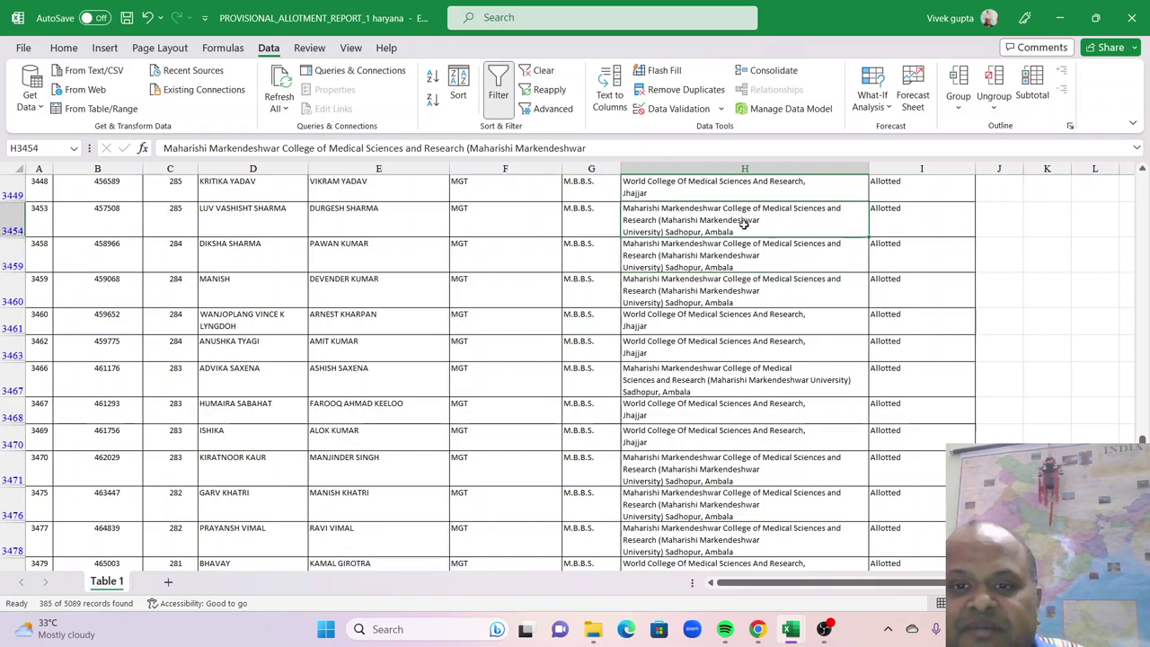
scroll(700, 444, "up", 2)
scroll(700, 446, "up", 2)
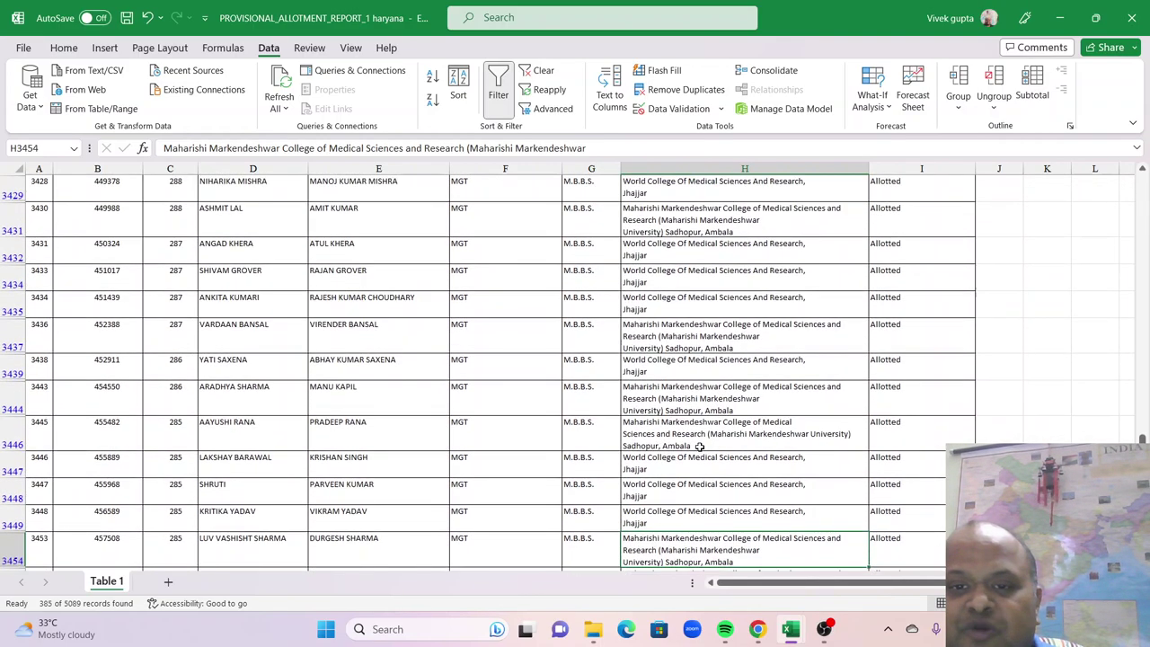
scroll(700, 447, "up", 6)
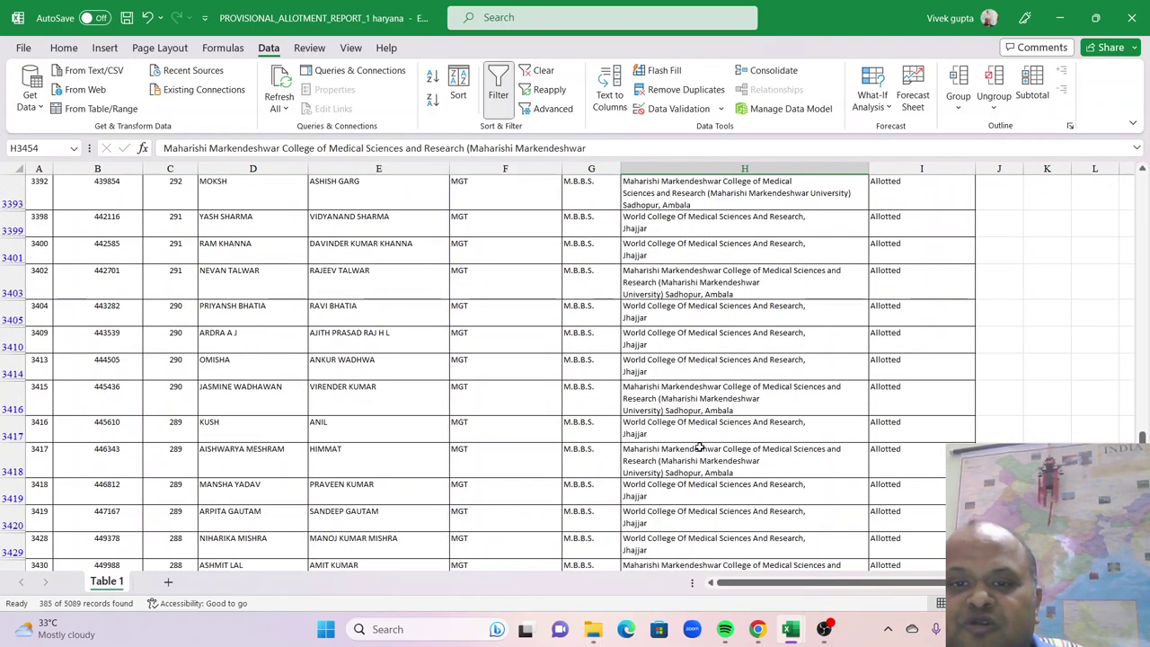
scroll(700, 446, "down", 10)
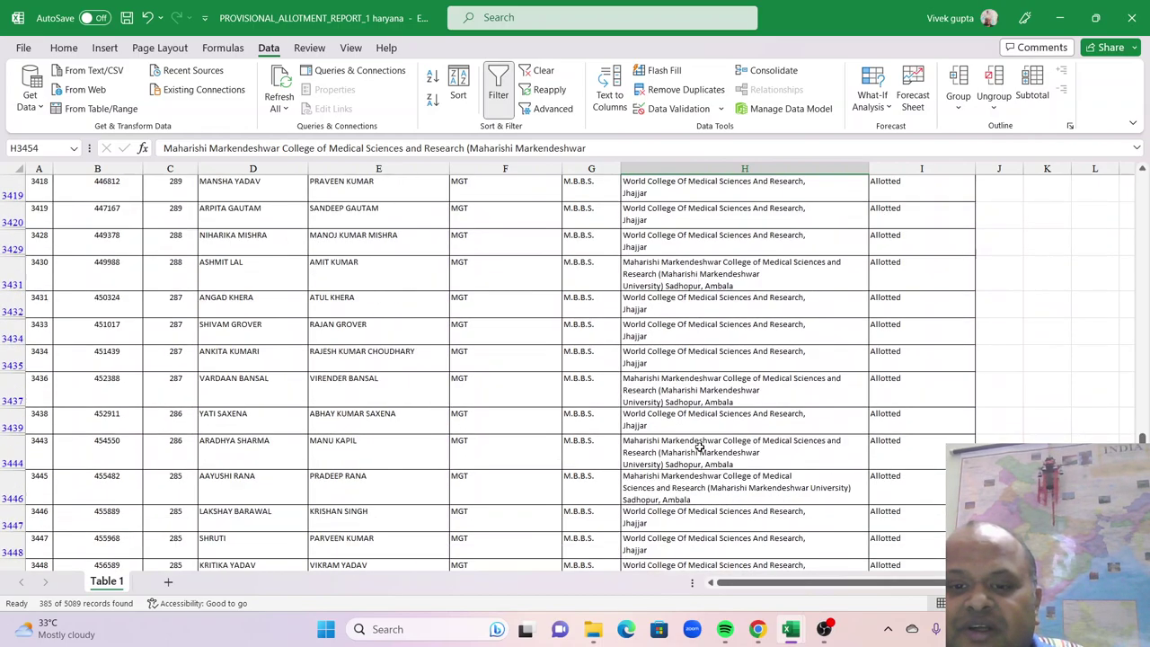
scroll(700, 447, "down", 10)
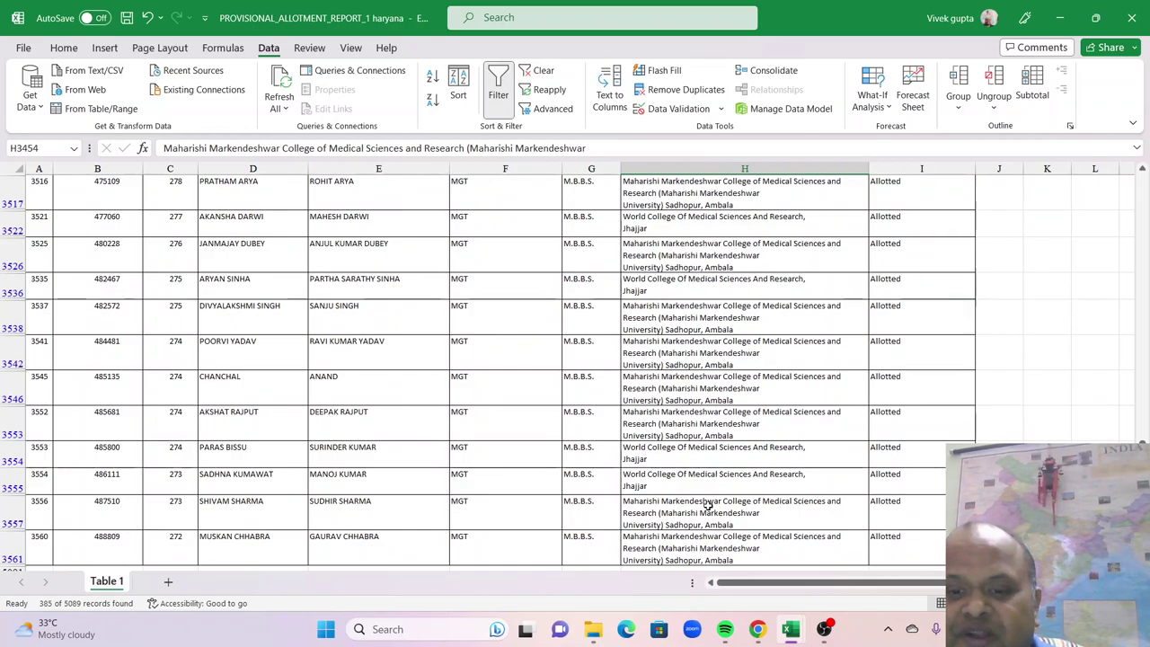
scroll(703, 476, "down", 1)
scroll(707, 506, "up", 2)
scroll(707, 506, "up", 8)
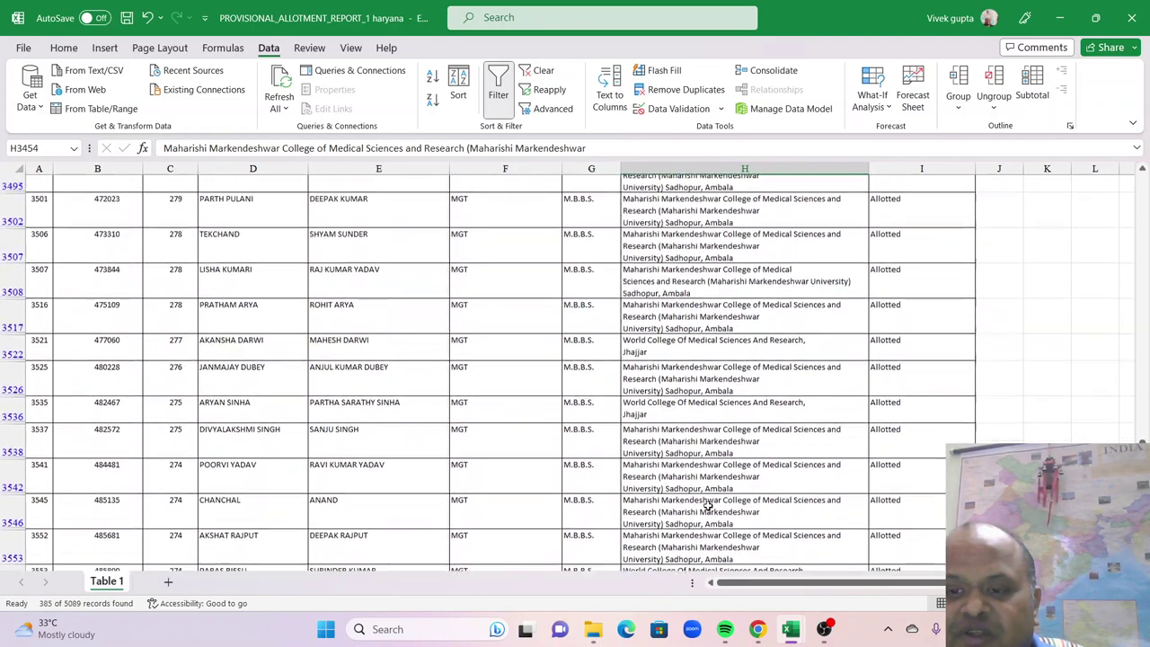
scroll(707, 506, "up", 2)
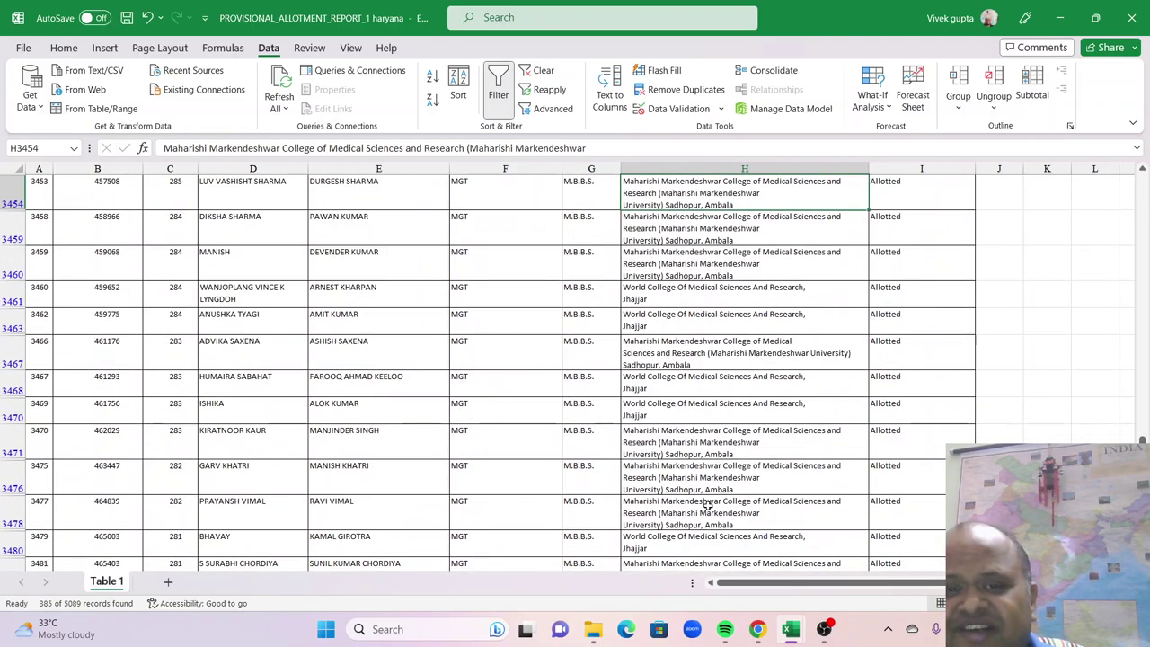
scroll(707, 506, "up", 2)
scroll(707, 506, "up", 1)
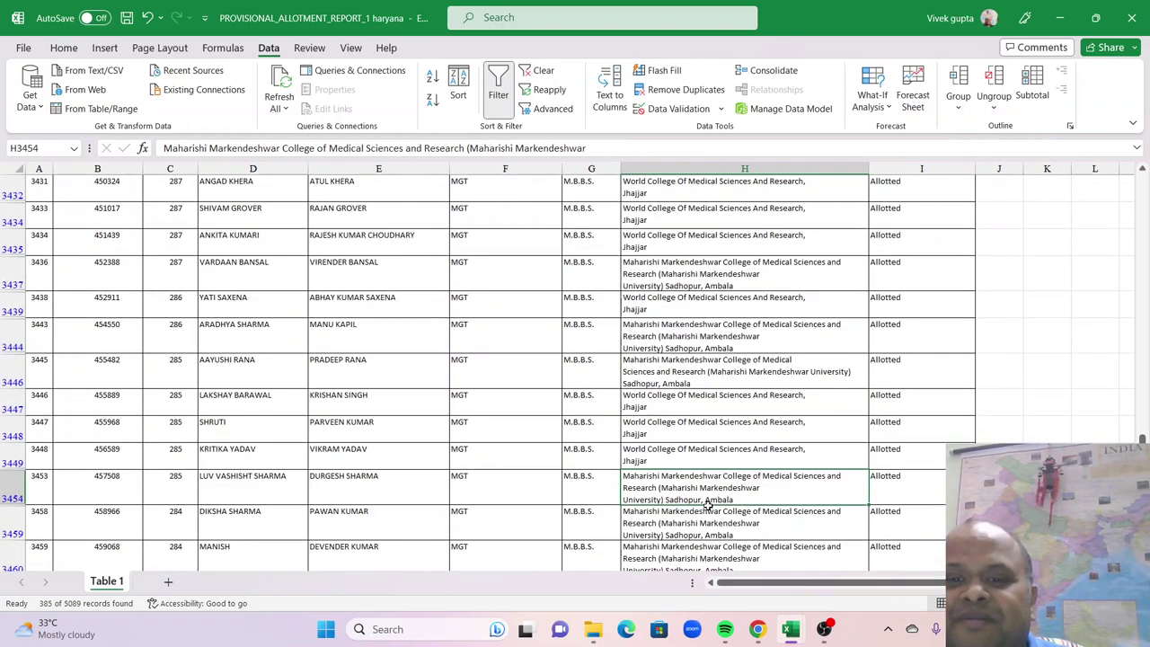
scroll(707, 505, "up", 2)
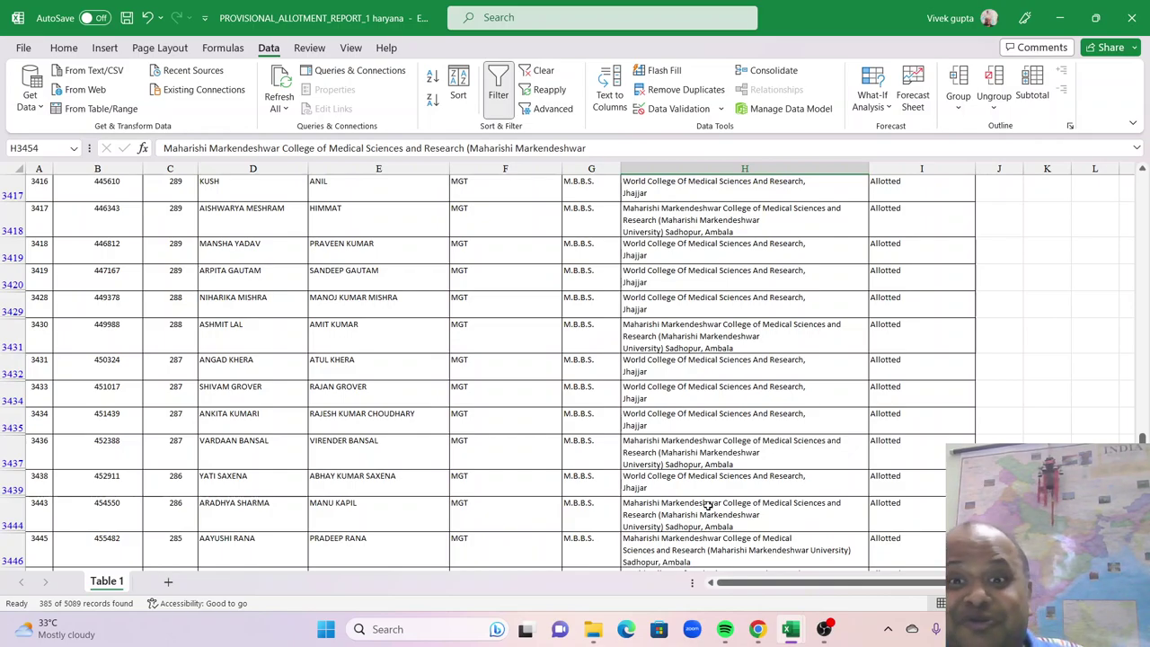
scroll(707, 506, "up", 8)
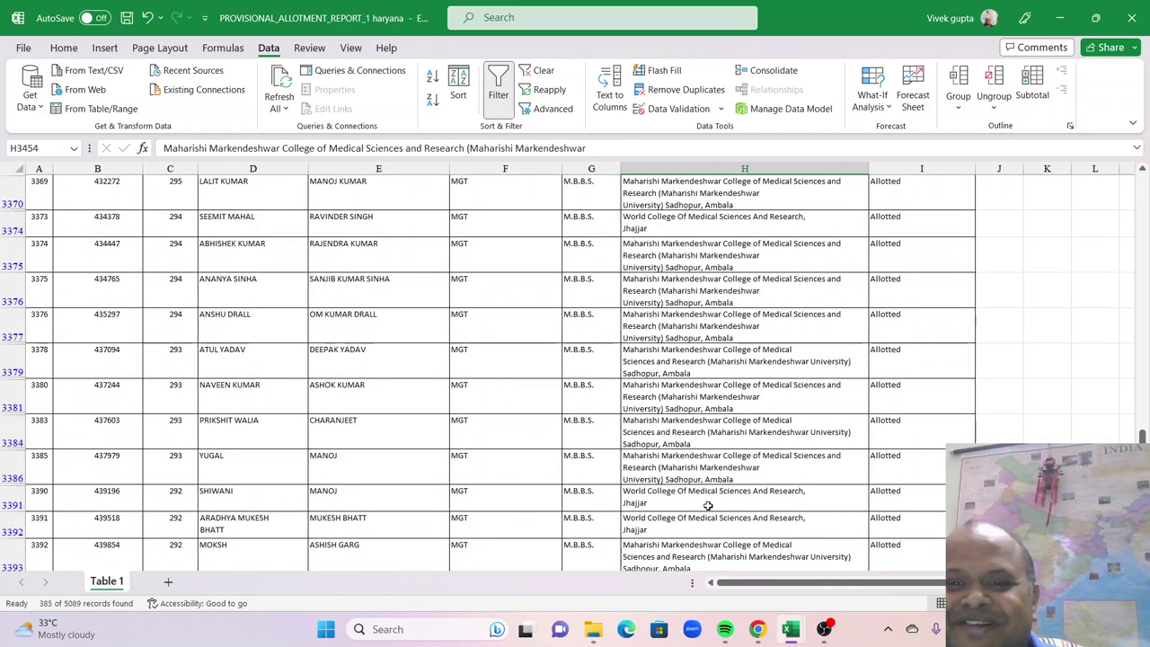
scroll(708, 506, "up", 5)
- Examine the higher-ranked management-quota allotments at the private colleges, and review which institutes are included in the Allotted Institute filter
left_click_drag(1142, 435, 1080, 361)
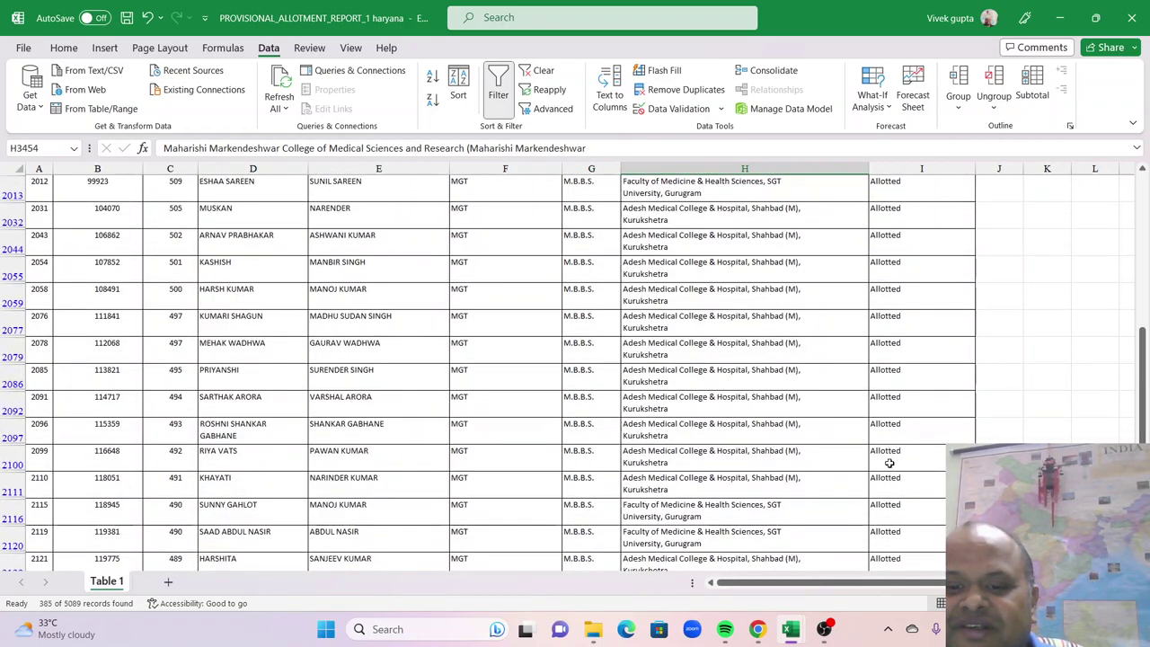
scroll(890, 463, "up", 5)
scroll(890, 463, "down", 3)
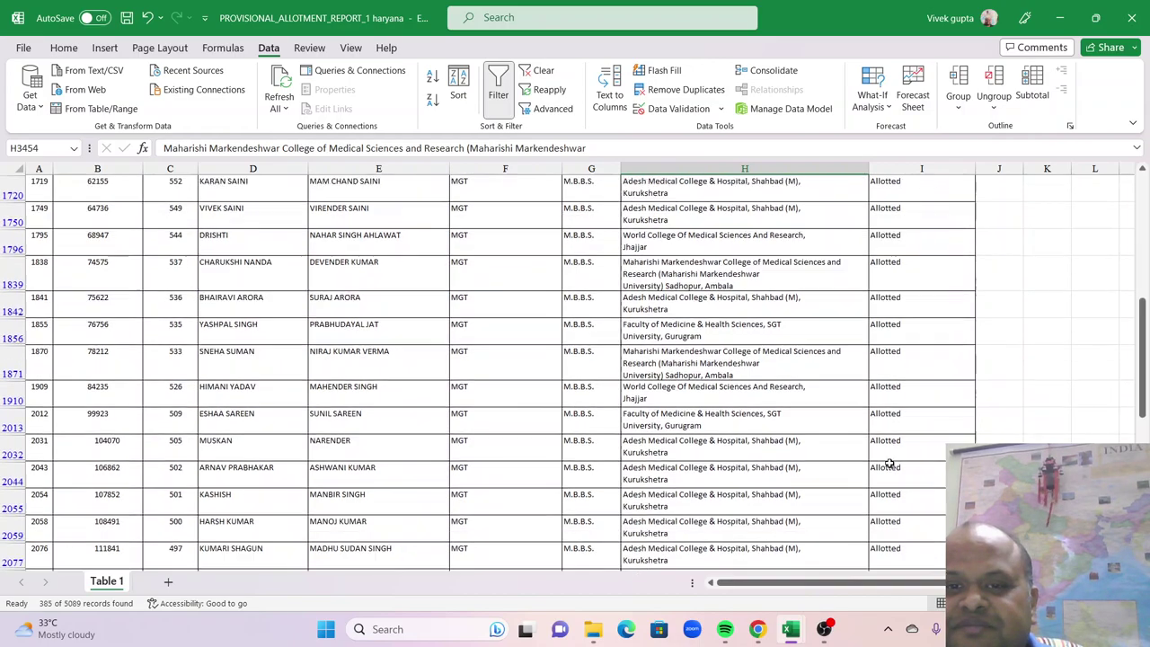
scroll(890, 463, "down", 5)
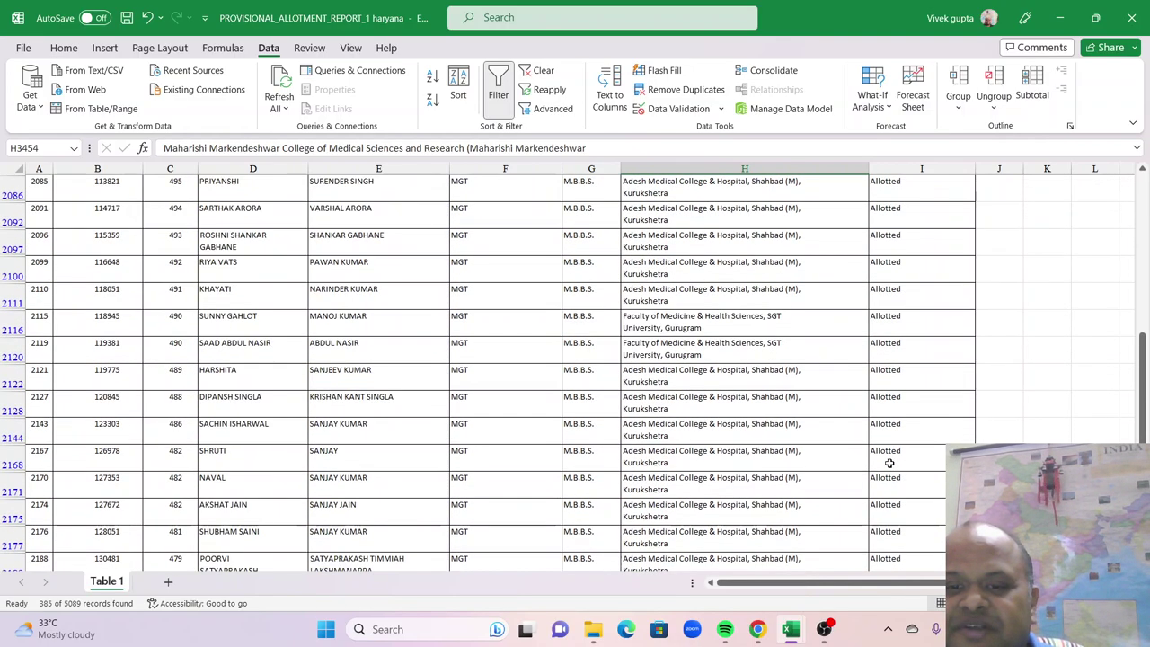
scroll(890, 462, "down", 5)
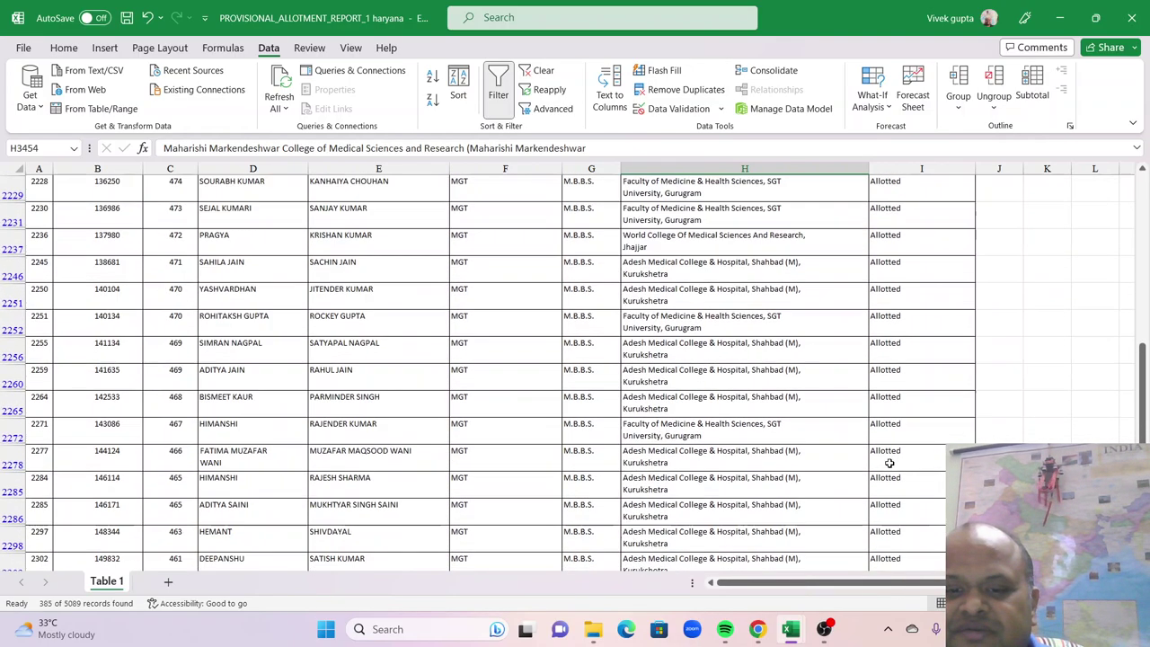
scroll(890, 463, "down", 5)
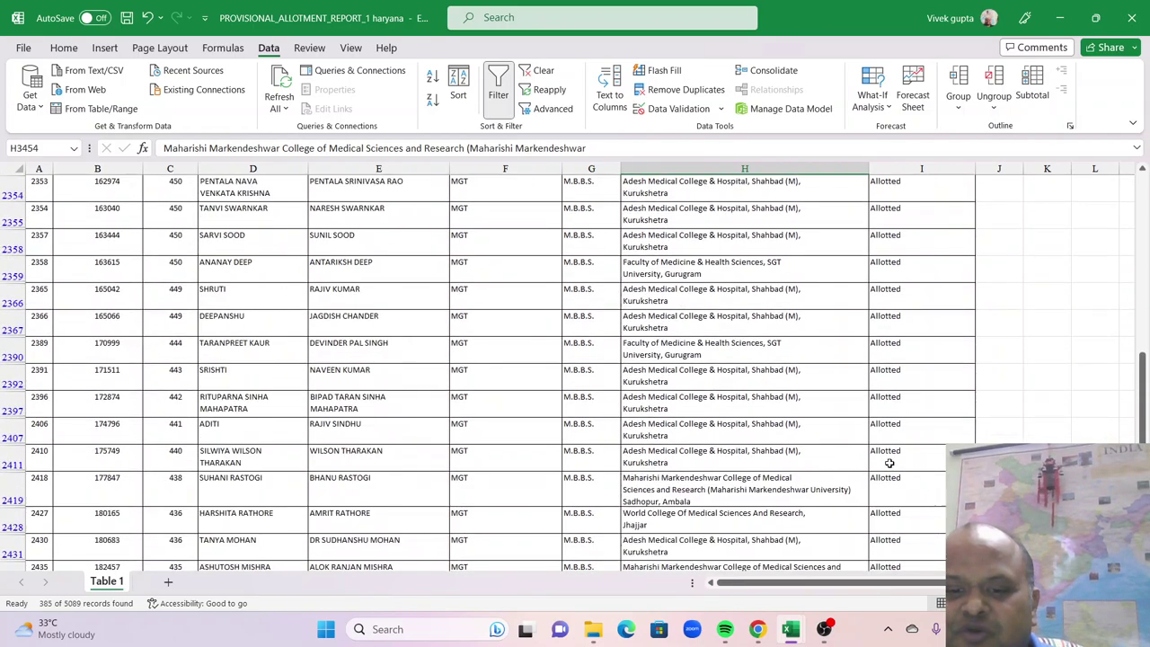
scroll(890, 463, "down", 5)
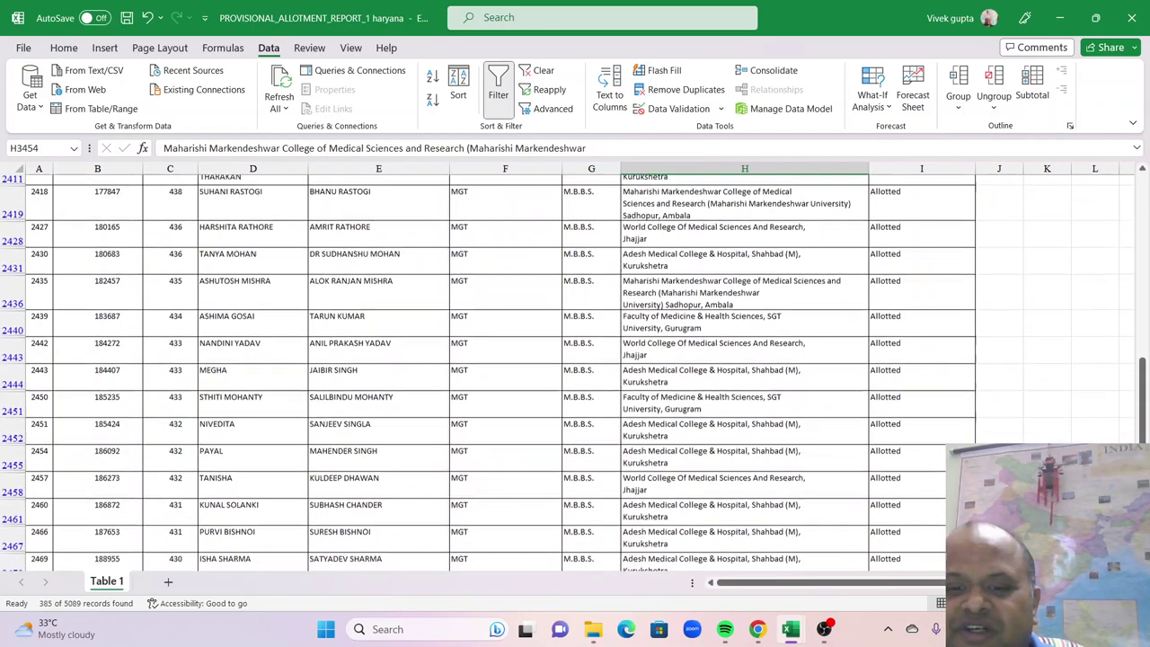
left_click_drag(1142, 399, 1142, 234)
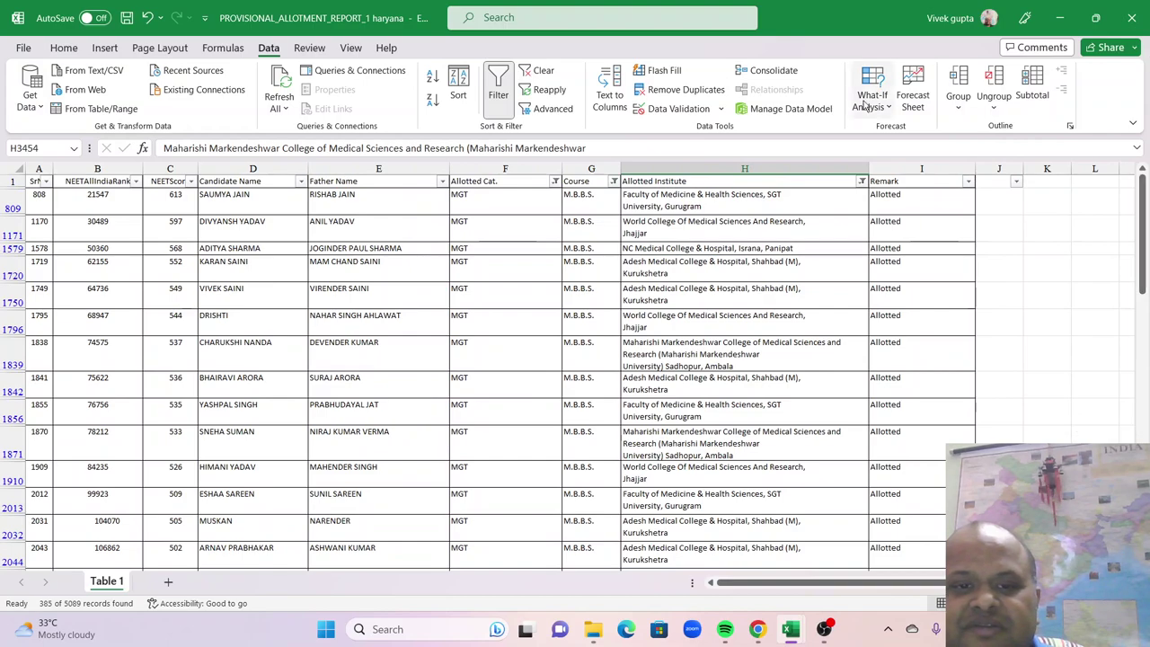
left_click(862, 181)
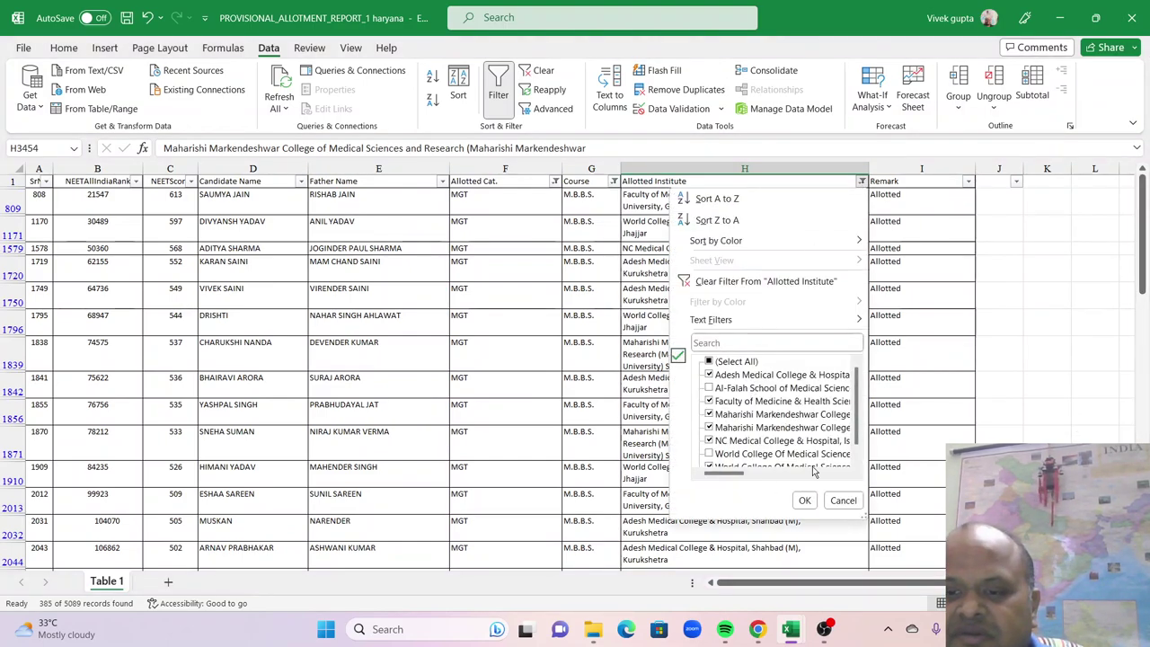
left_click(804, 500)
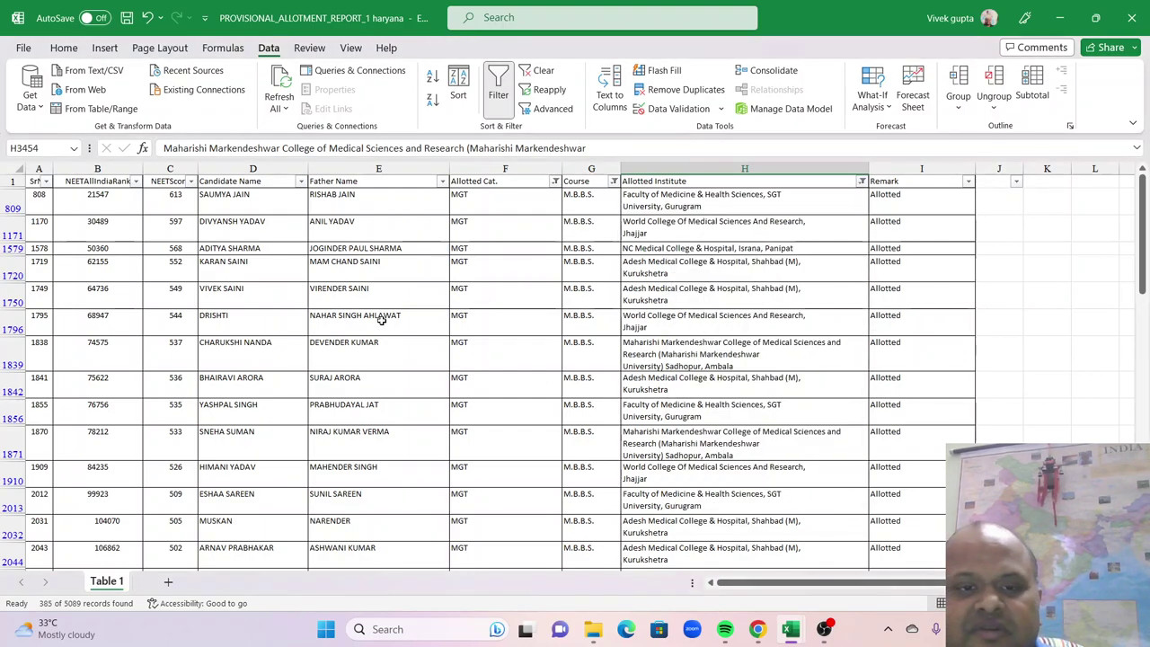
- Set the Allotted Cat. filter to show every category
left_click(509, 275)
left_click(554, 181)
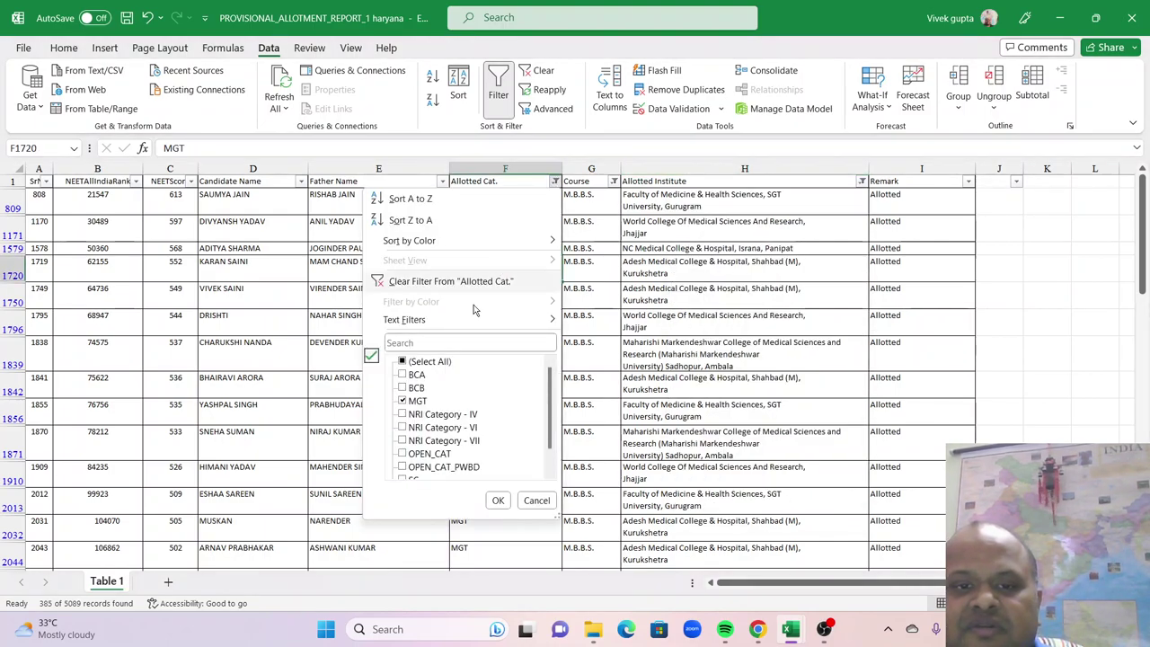
left_click(403, 362)
left_click(497, 500)
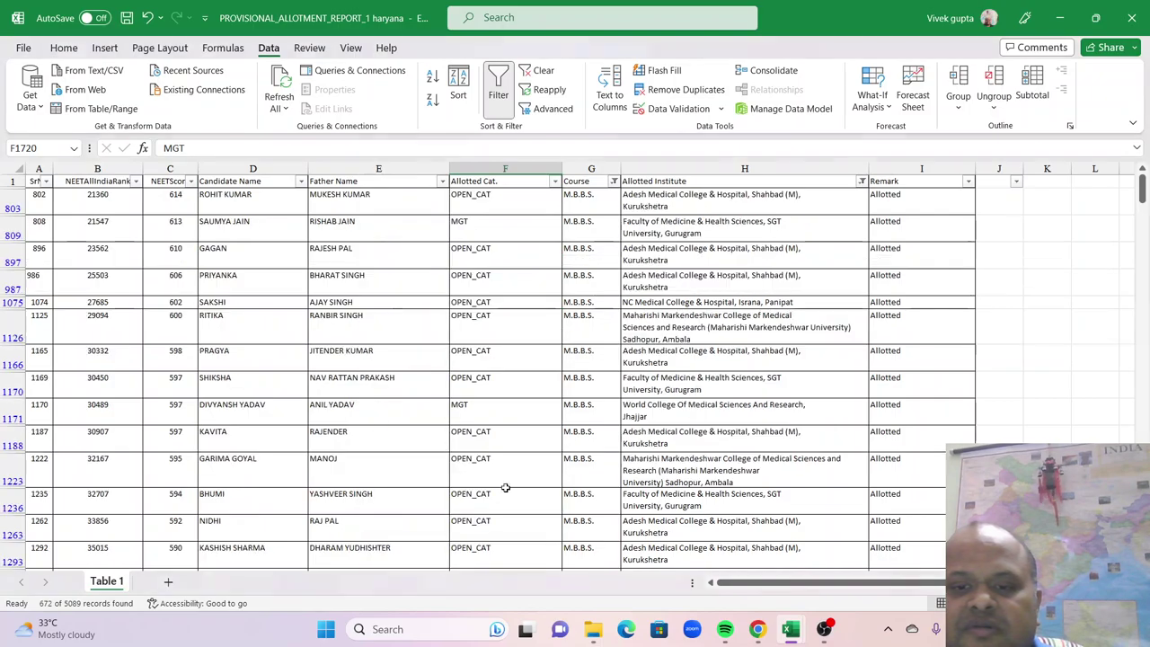
- Examine the last-ranked private-college allotments across all categories, noting their ranks, categories and institutes
scroll(831, 454, "down", 5)
scroll(832, 454, "down", 5)
left_click_drag(1141, 301, 1141, 306)
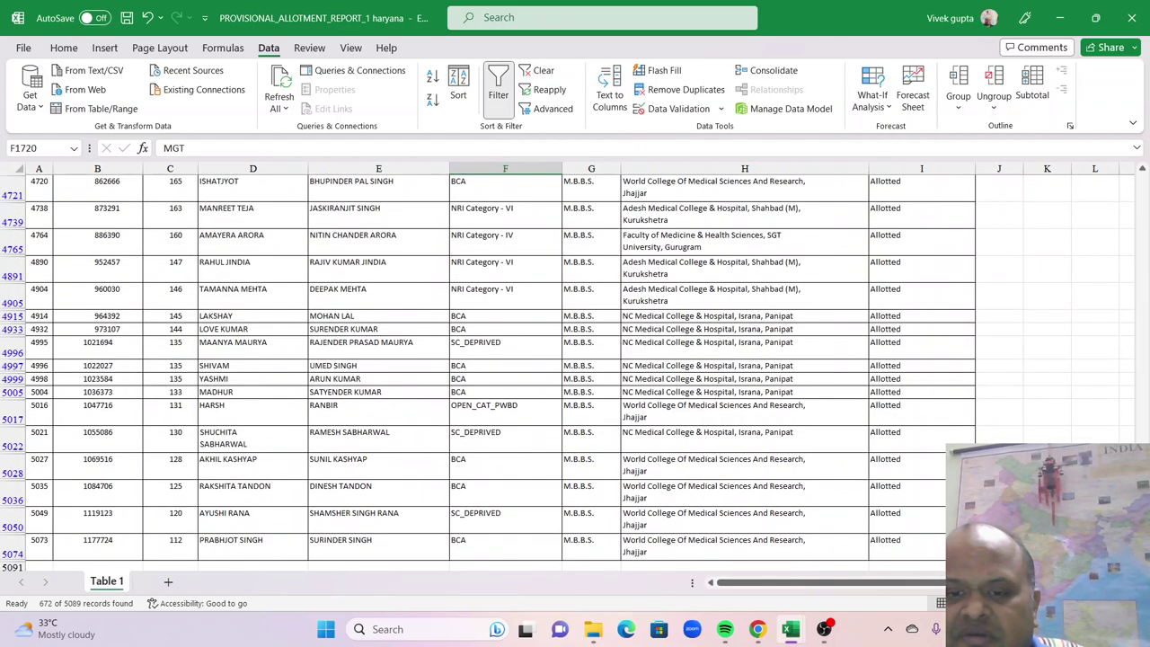
left_click(722, 396)
left_click(750, 329)
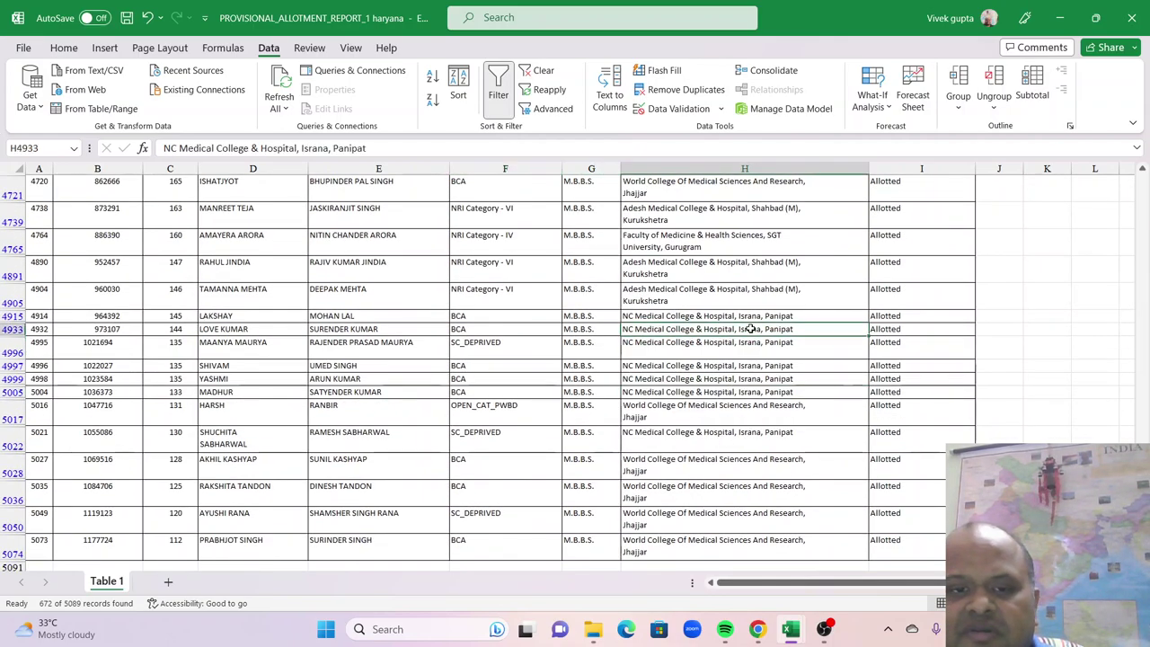
scroll(750, 329, "up", 3)
scroll(1147, 356, "up", 3)
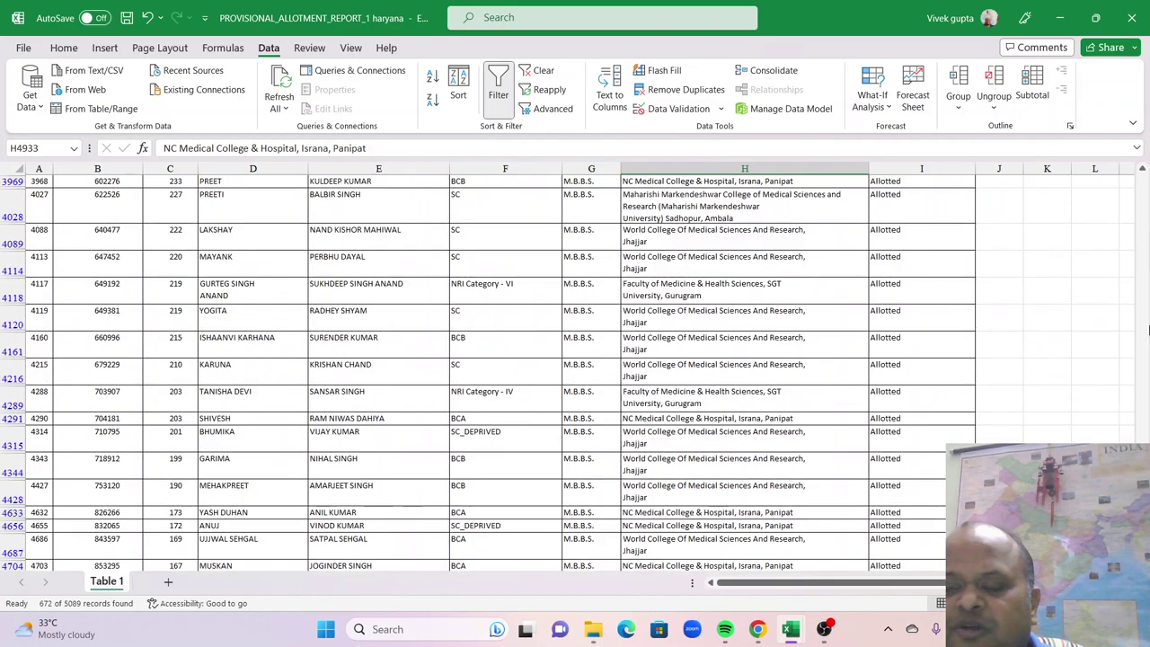
- Filter the Allotted Cat. column to show only MGT and OPEN_CAT allotments
left_click_drag(1146, 356, 1142, 184)
left_click(554, 180)
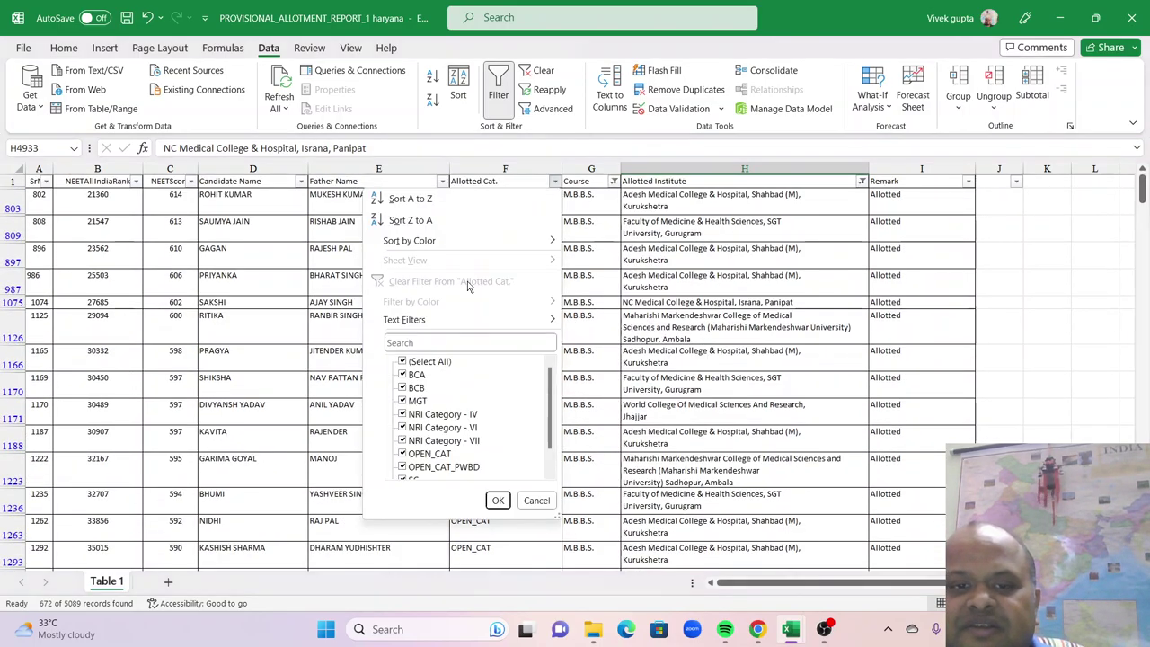
left_click(404, 361)
left_click(404, 402)
scroll(409, 406, "down", 1)
left_click(403, 428)
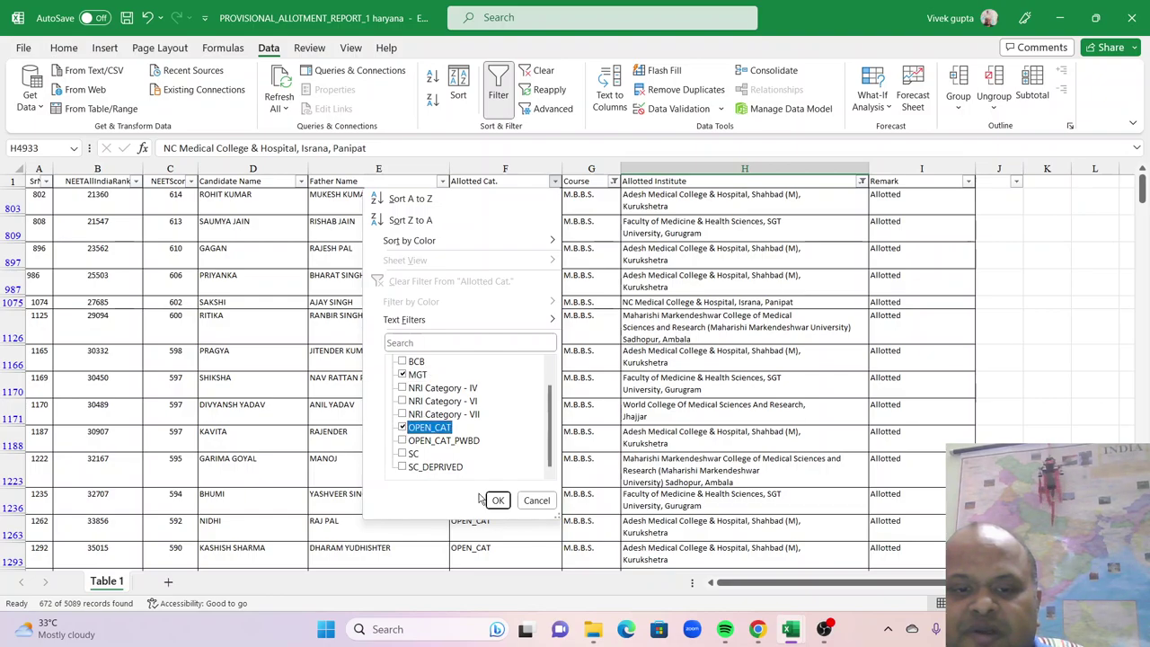
left_click(497, 501)
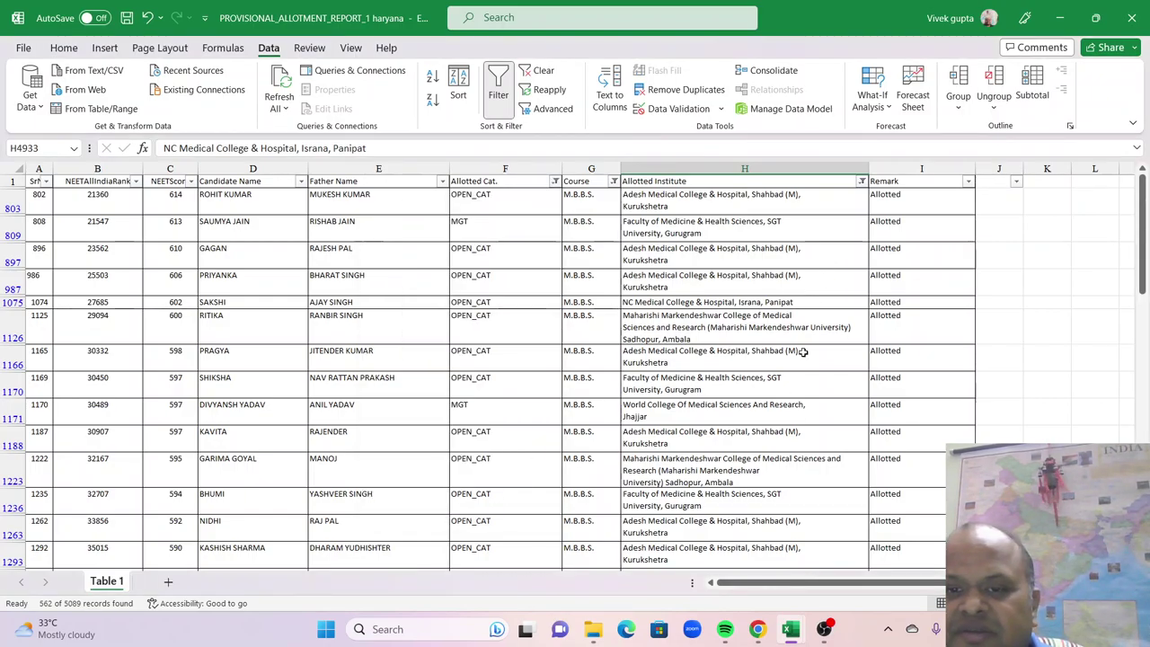
- Look through the combined allotments, and restrict the Allotted Institute filter to NC Medical College & Hospital, Israna, Panipat only
scroll(808, 333, "down", 10)
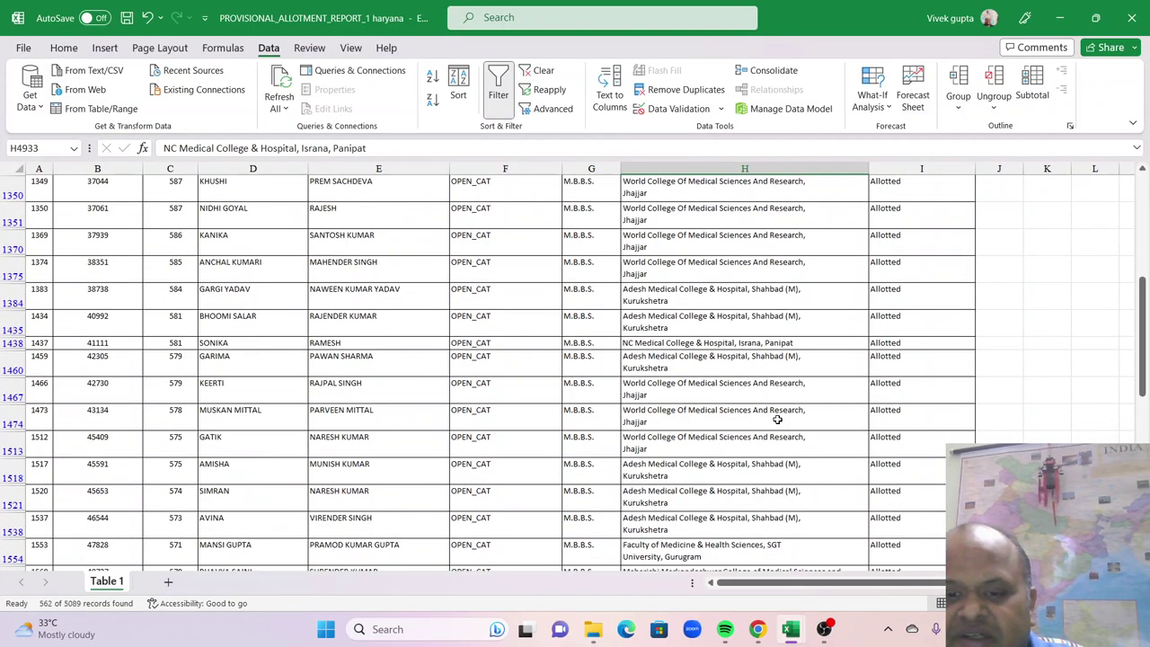
scroll(778, 419, "down", 8)
scroll(777, 419, "down", 5)
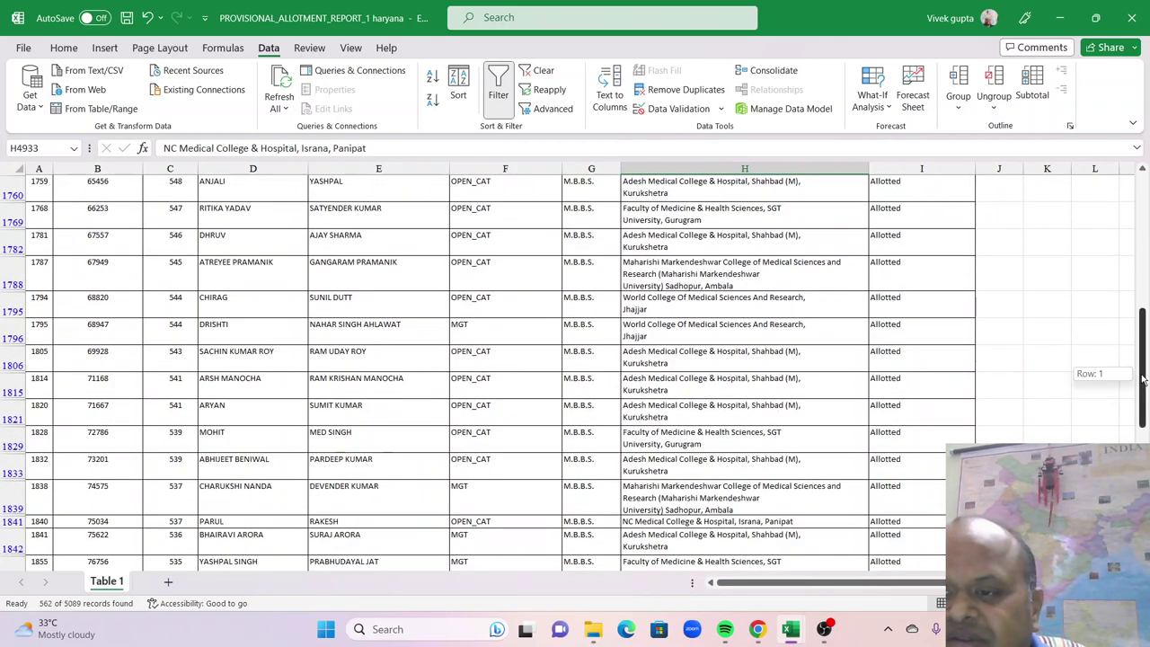
left_click_drag(1143, 379, 1143, 130)
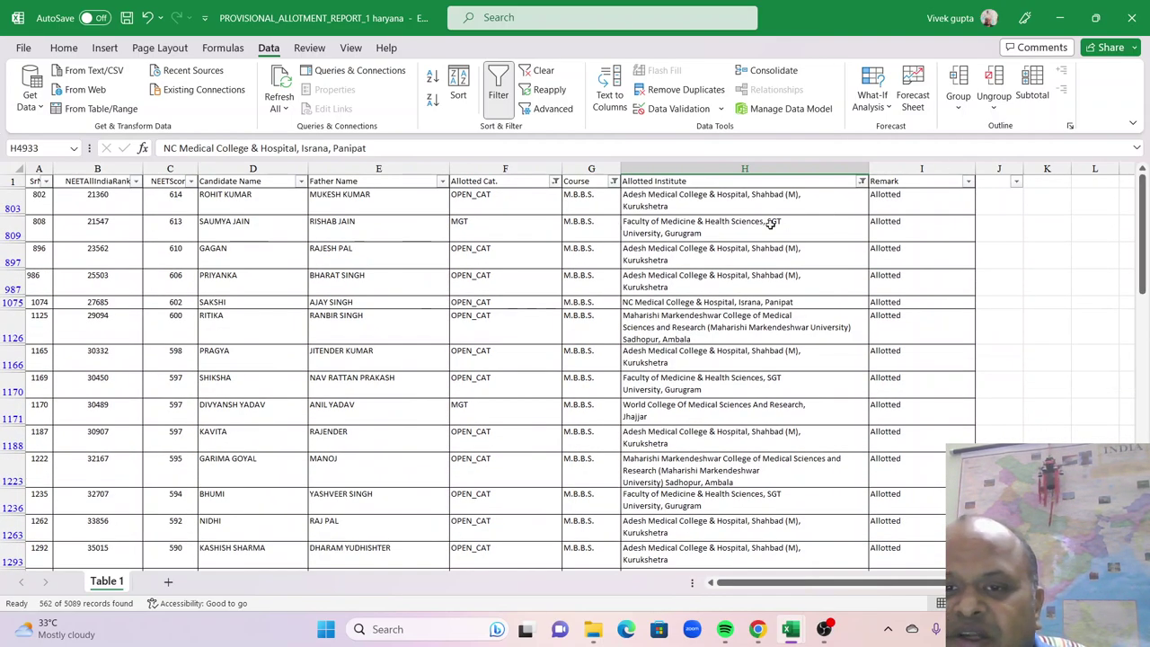
left_click(862, 180)
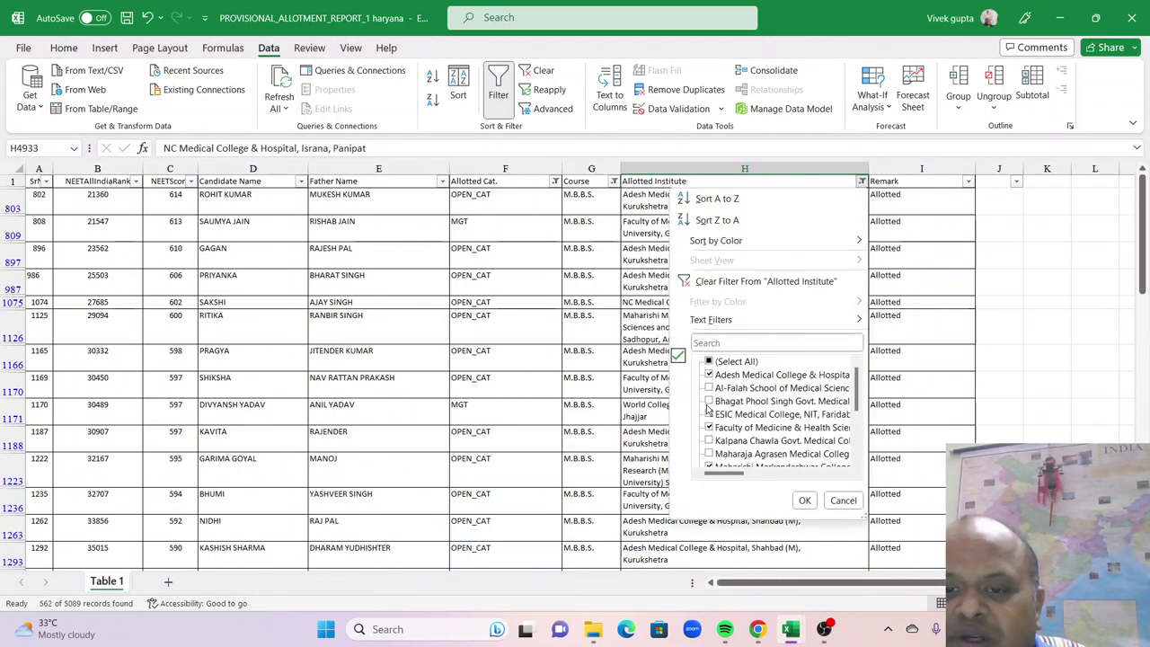
left_click(711, 375)
left_click(710, 428)
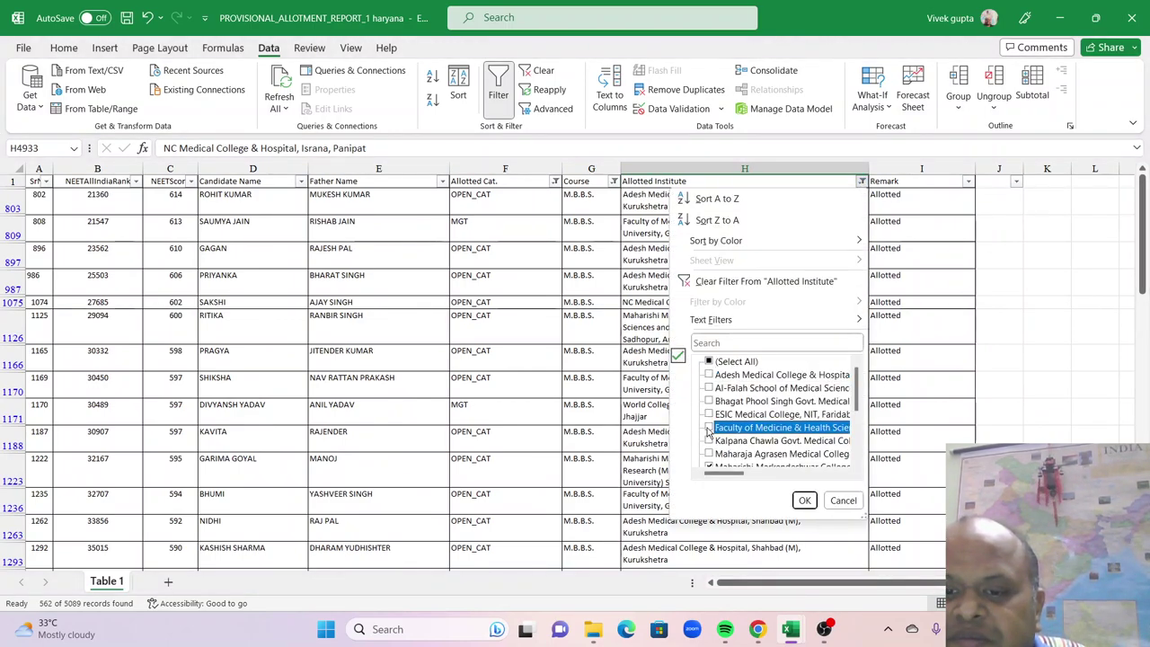
scroll(710, 423, "down", 2)
left_click(710, 400)
left_click(710, 415)
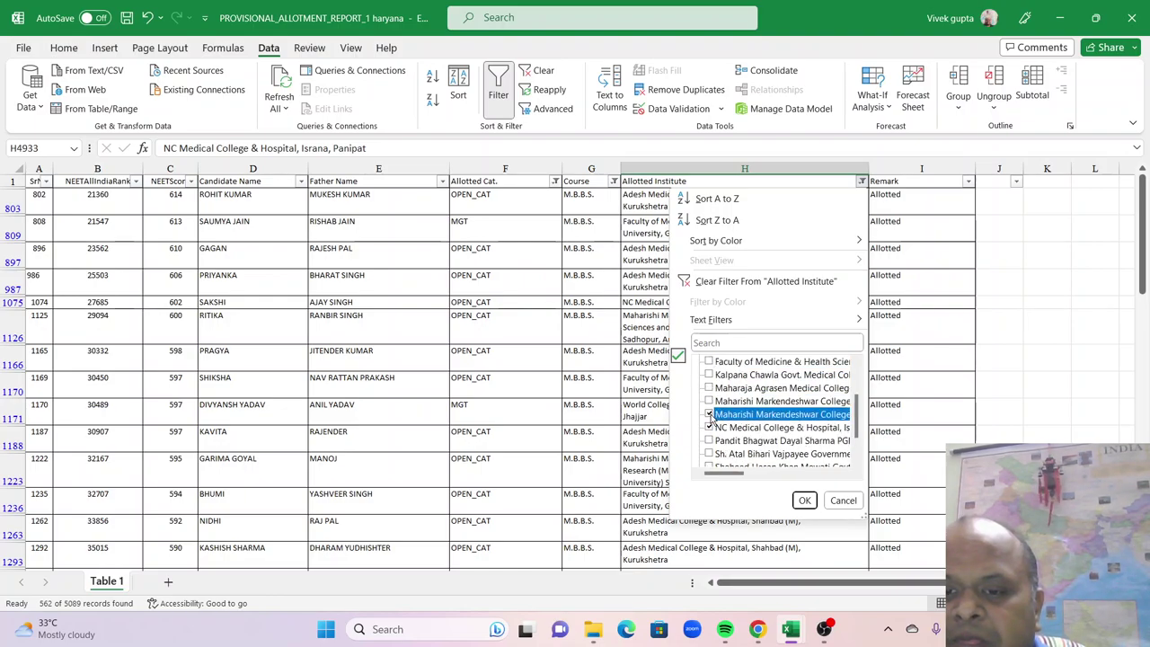
scroll(728, 440, "down", 1)
left_click(711, 454)
left_click(805, 500)
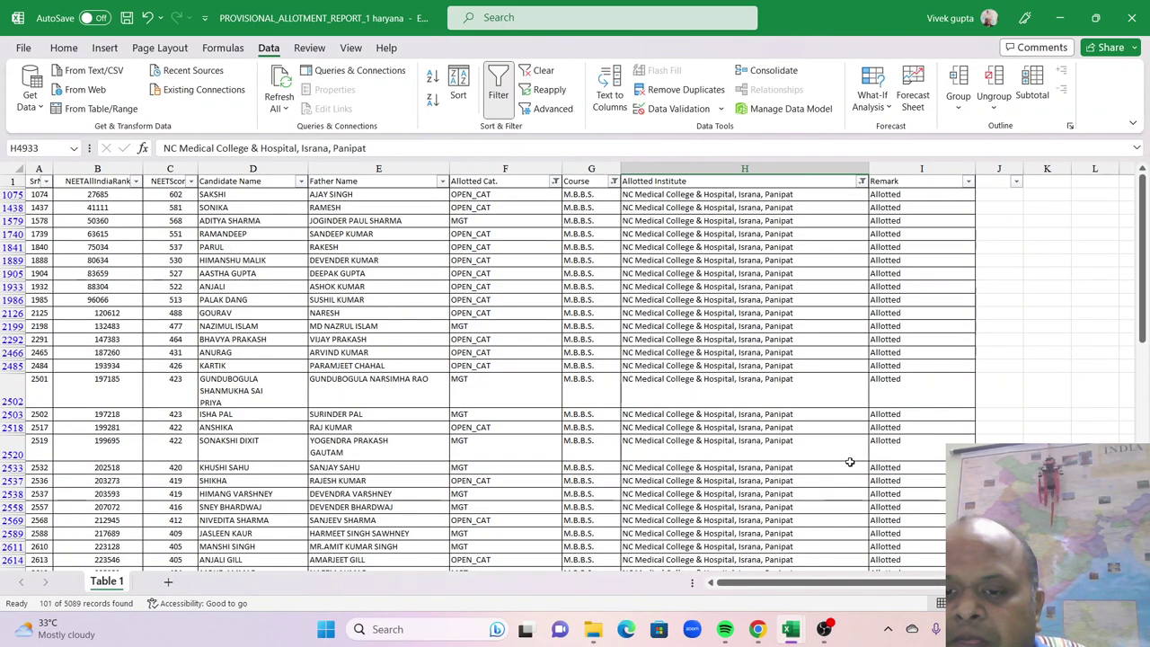
- Look through the NC Medical College & Hospital allotments, examining the NEET ranks, scores and categories from first to last
scroll(848, 460, "down", 5)
scroll(848, 459, "down", 10)
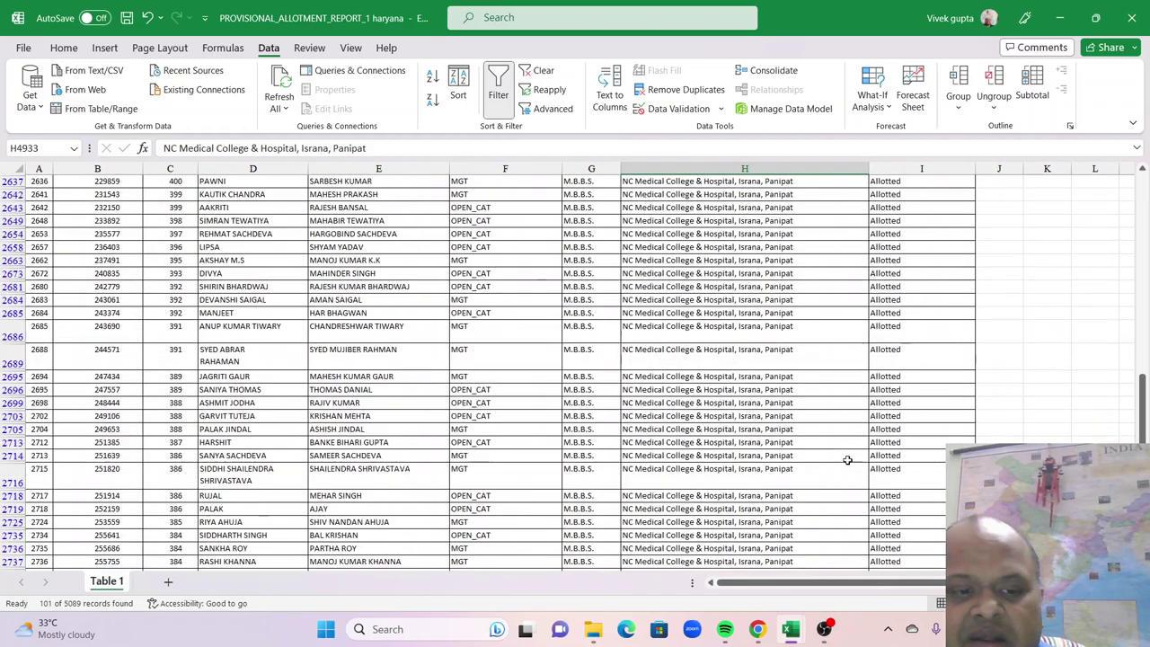
scroll(848, 456, "down", 10)
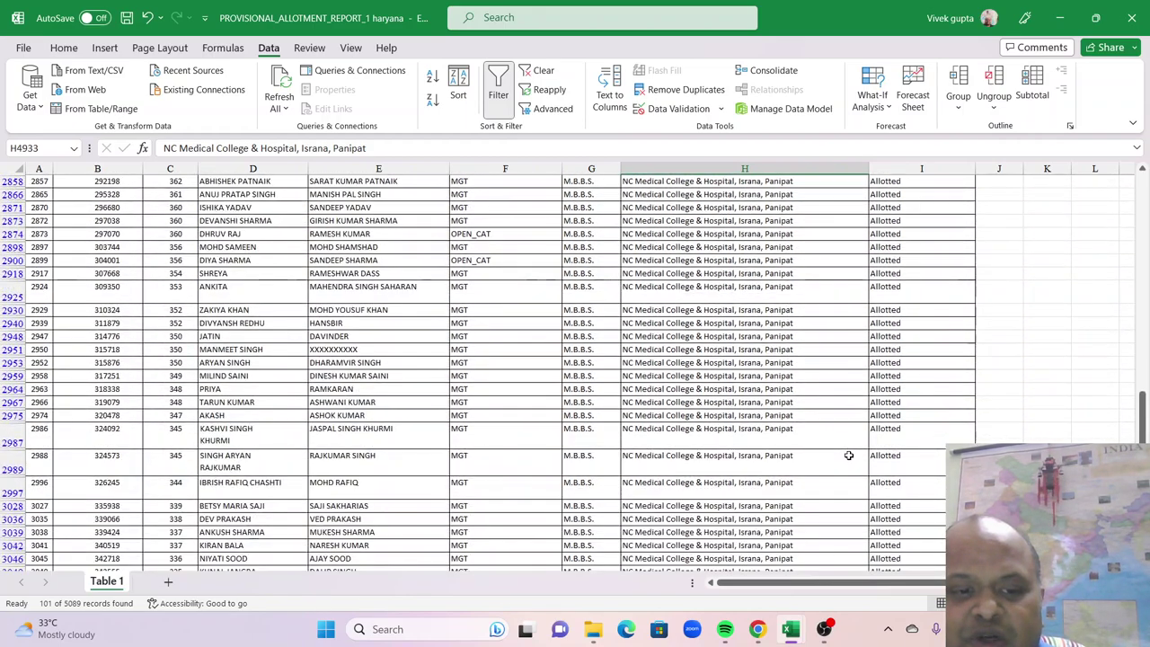
left_click_drag(760, 469, 773, 42)
left_click(732, 352)
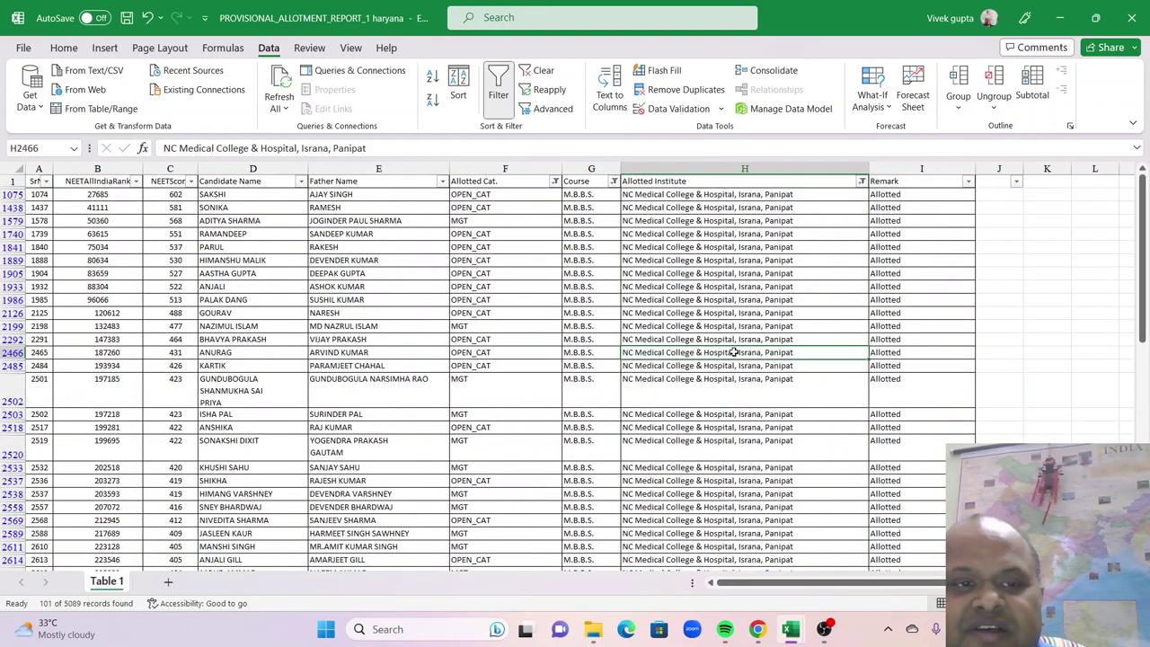
left_click(167, 206)
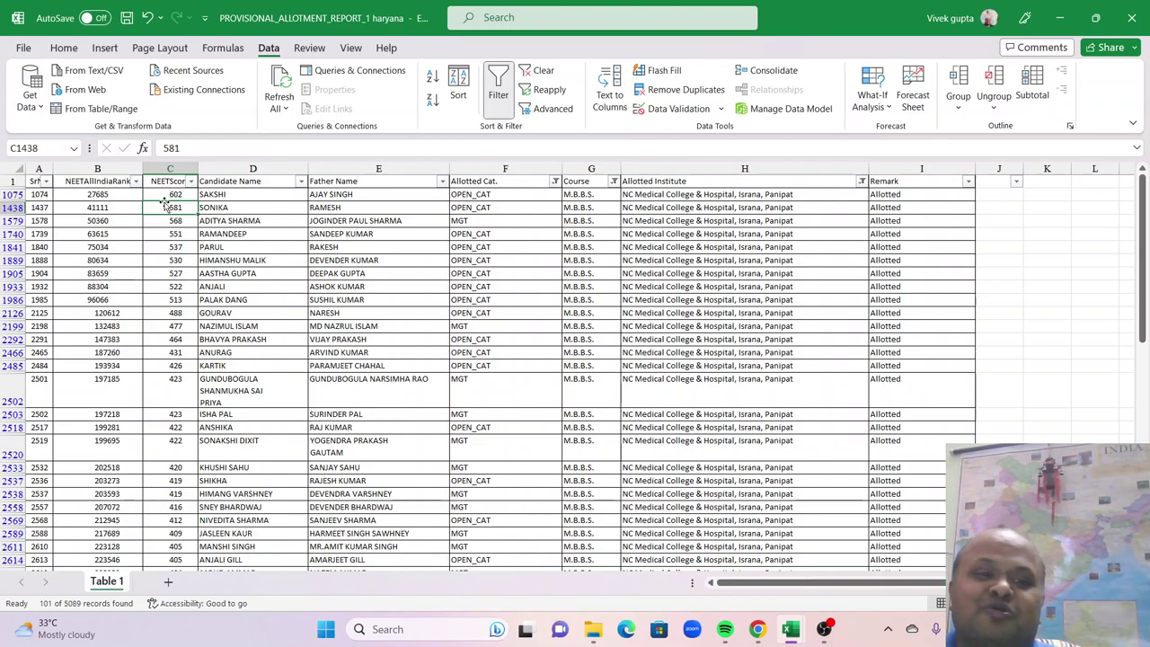
left_click(178, 301)
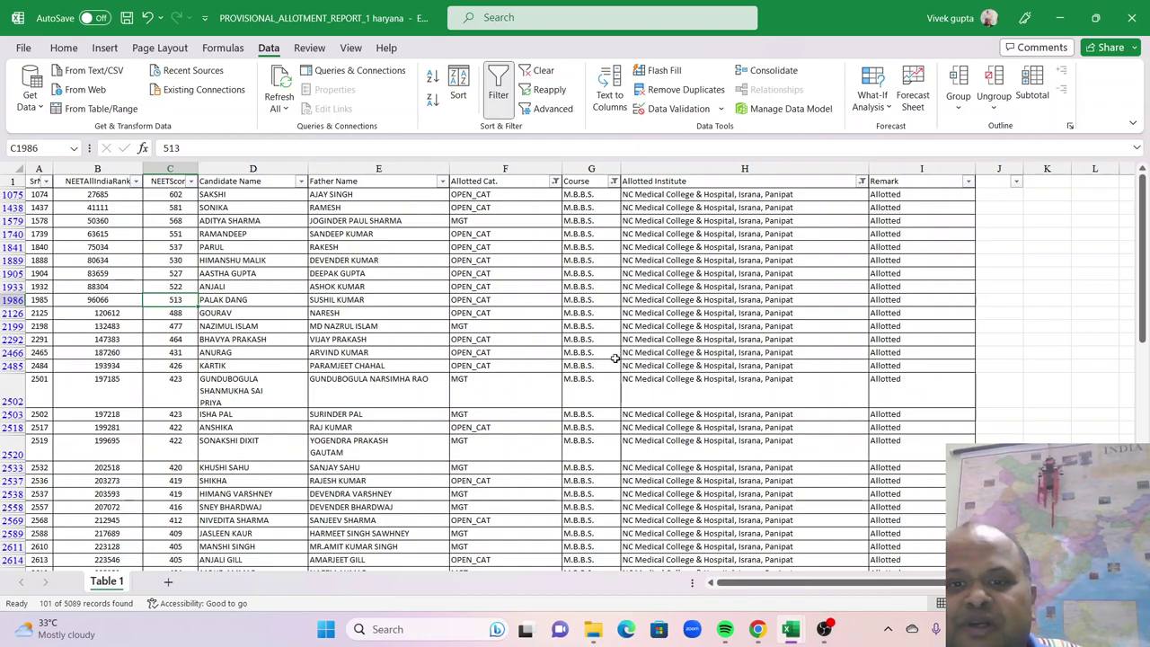
scroll(782, 422, "down", 8)
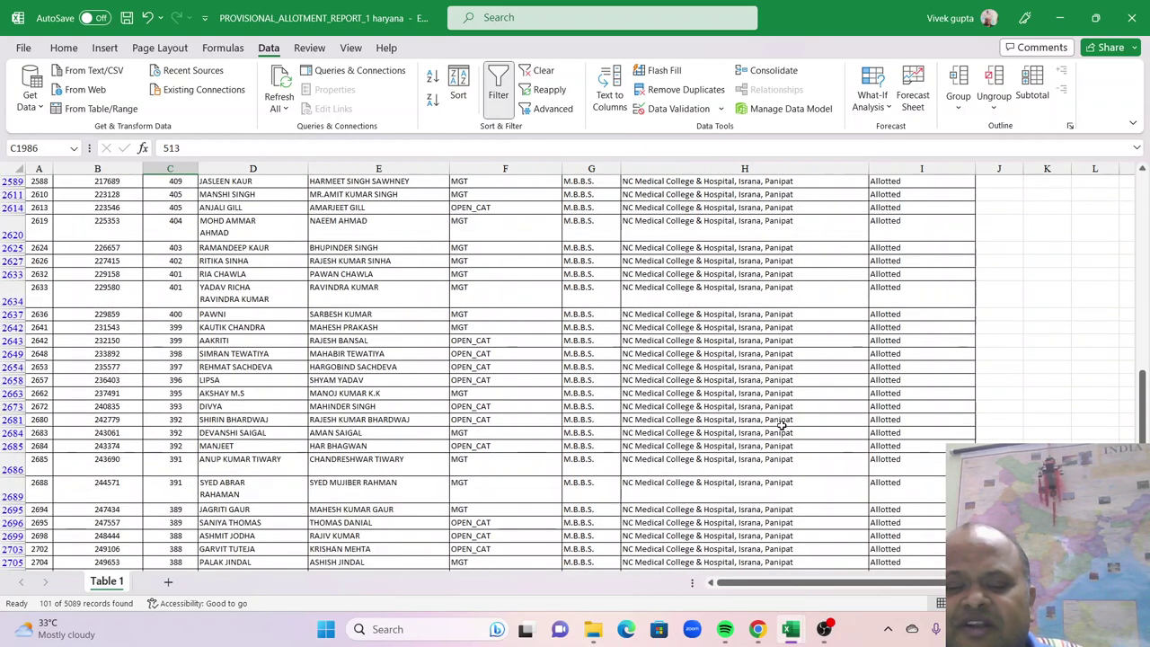
scroll(782, 422, "up", 8)
left_click_drag(1146, 364, 1116, 153)
left_click(759, 311)
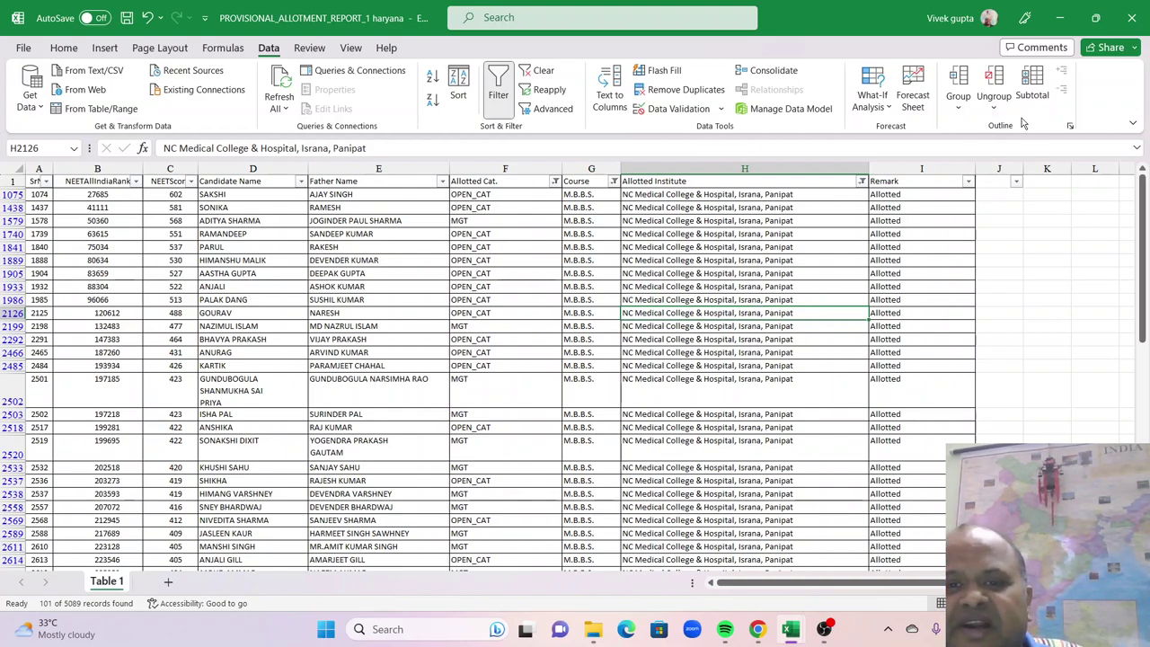
- Remove all existing filters from the allotment table and turn filtering back on for the header row
left_click(498, 90)
left_click(500, 247)
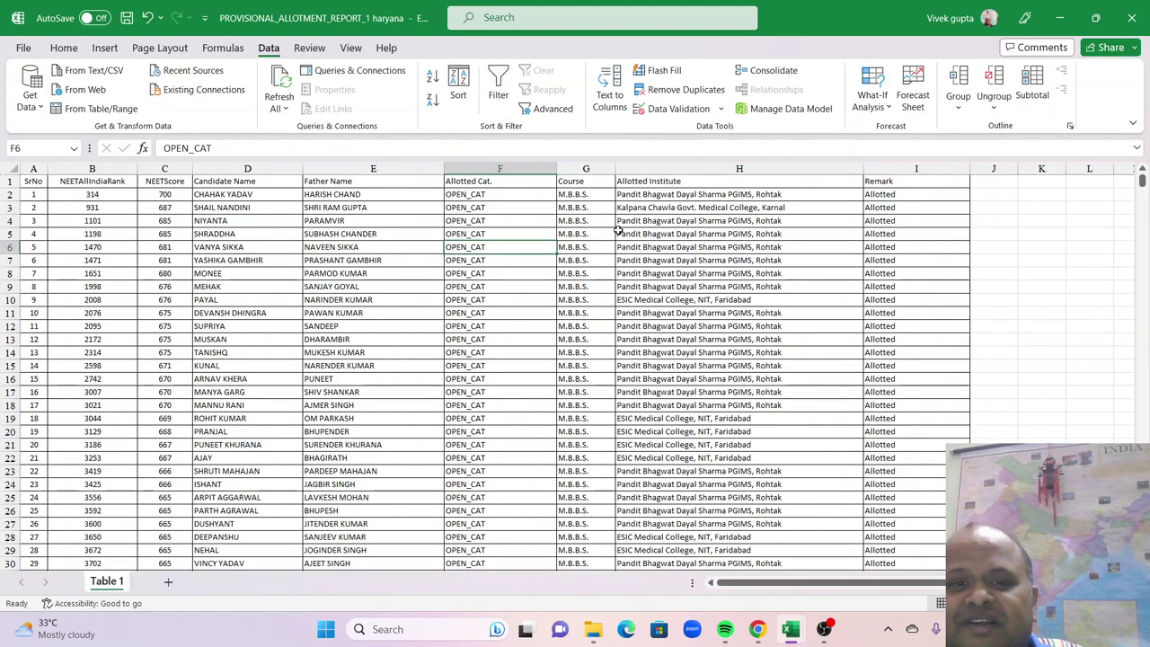
left_click(500, 260)
left_click(498, 90)
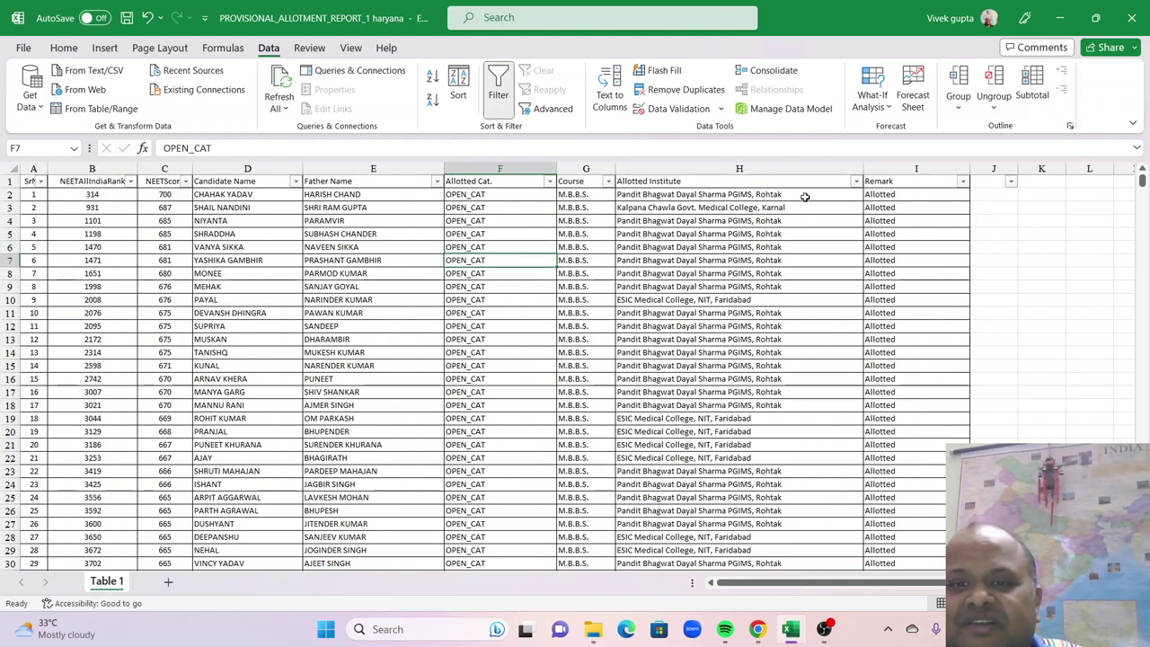
left_click(854, 182)
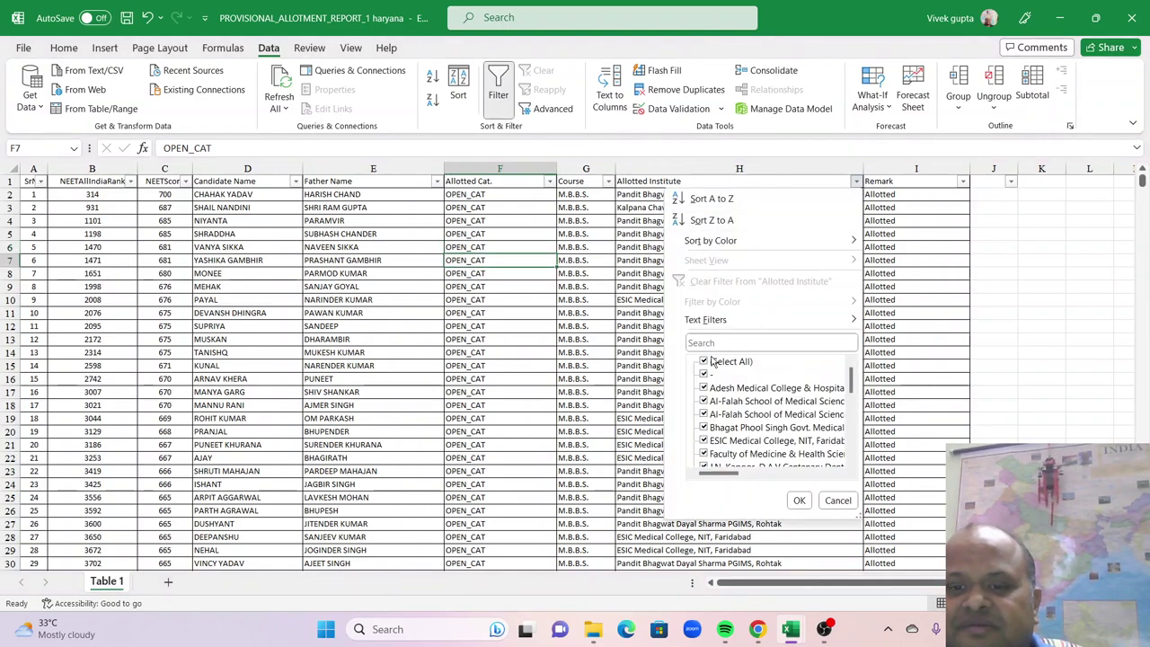
left_click(838, 500)
- Filter the Course column to show only M.B.B.S. allotments
left_click(608, 182)
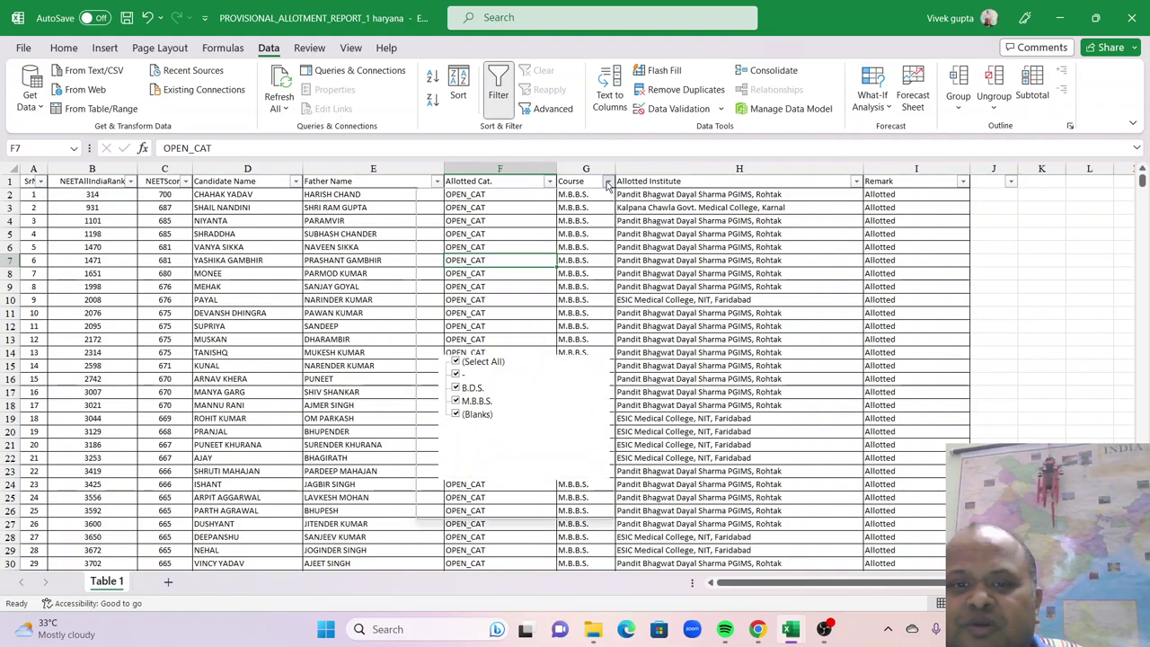
left_click(458, 361)
left_click(456, 401)
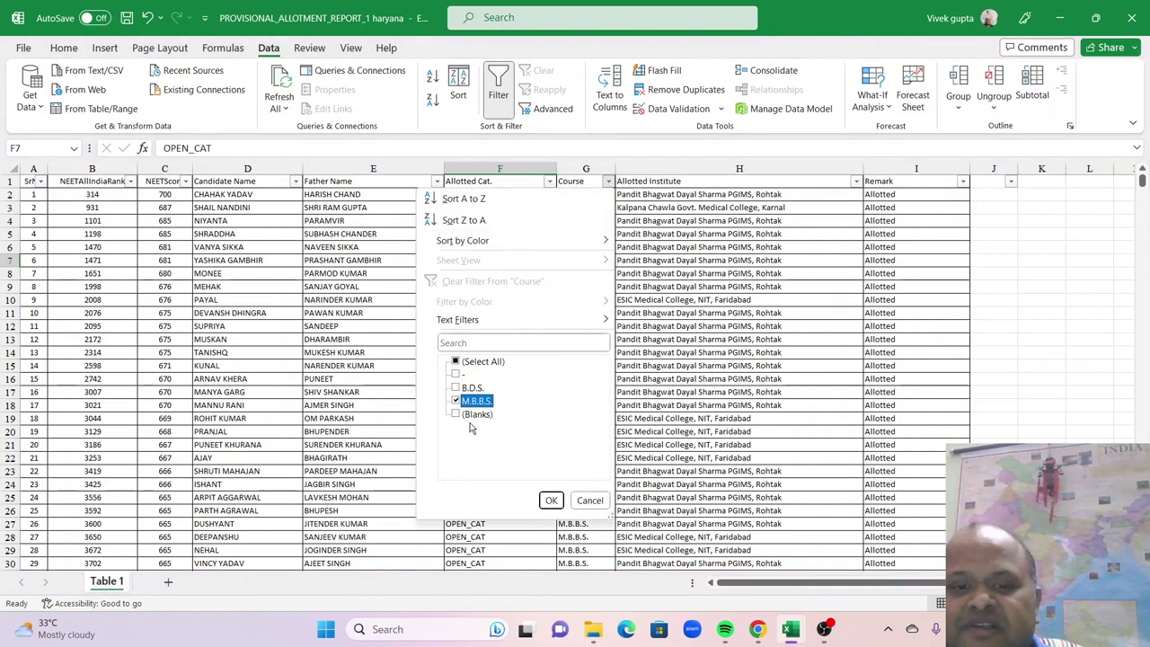
left_click(551, 501)
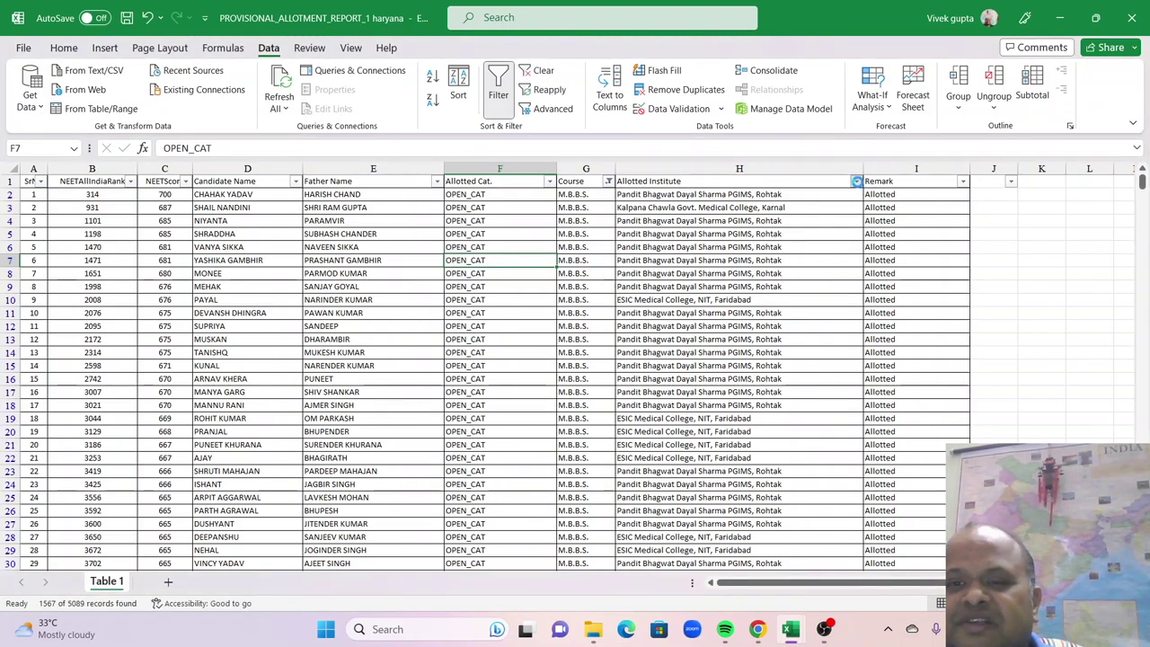
- Restrict the Allotted Institute filter to Bhagat Phool Singh, ESIC, Kalpana Chawla, Maharaja Agrasen, Pandit Bhagwat Dayal Sharma, Atal Bihari Vajpayee and Shaheed Hasan Khan Mewati colleges
left_click(855, 181)
left_click(706, 361)
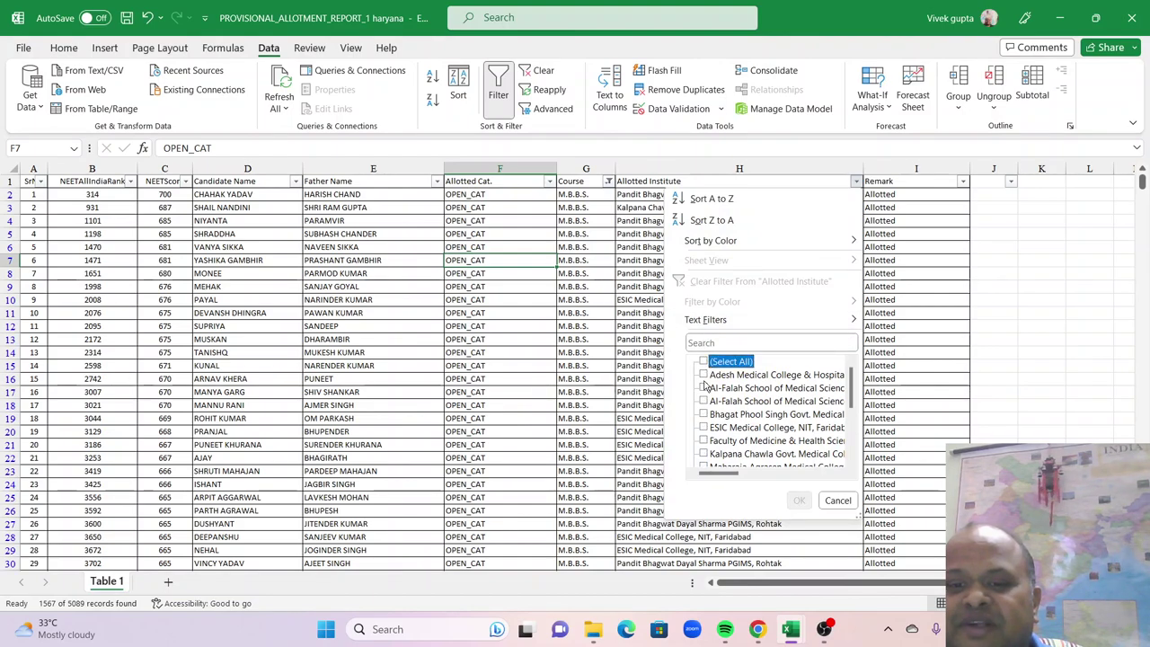
left_click(705, 414)
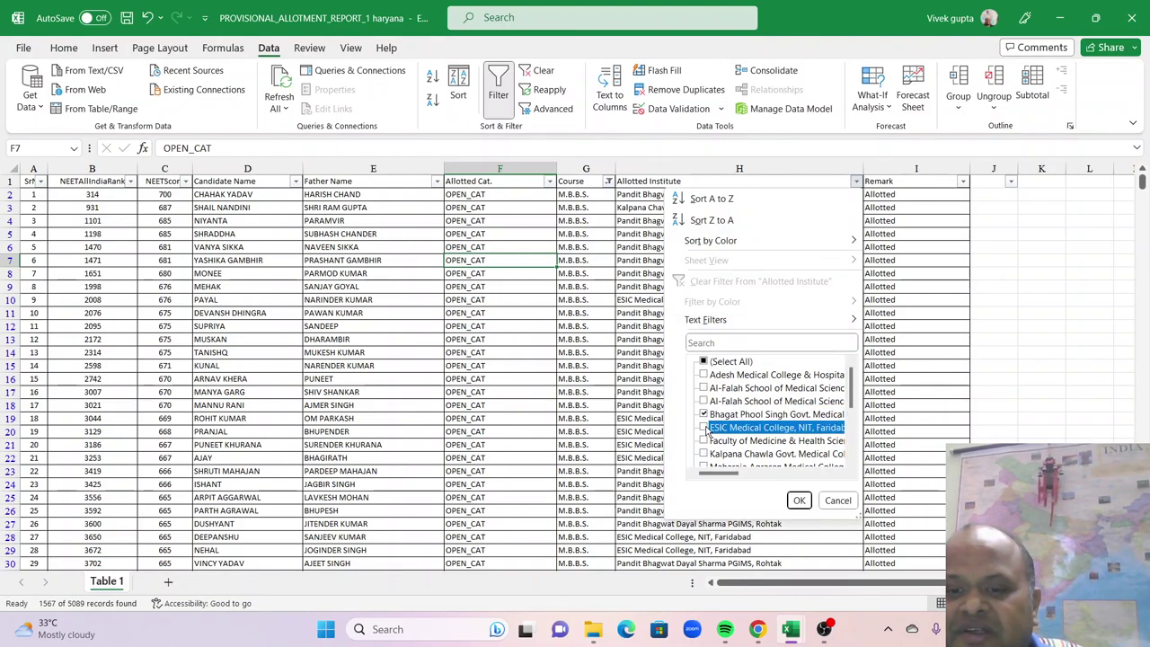
left_click(704, 442)
scroll(708, 442, "down", 1)
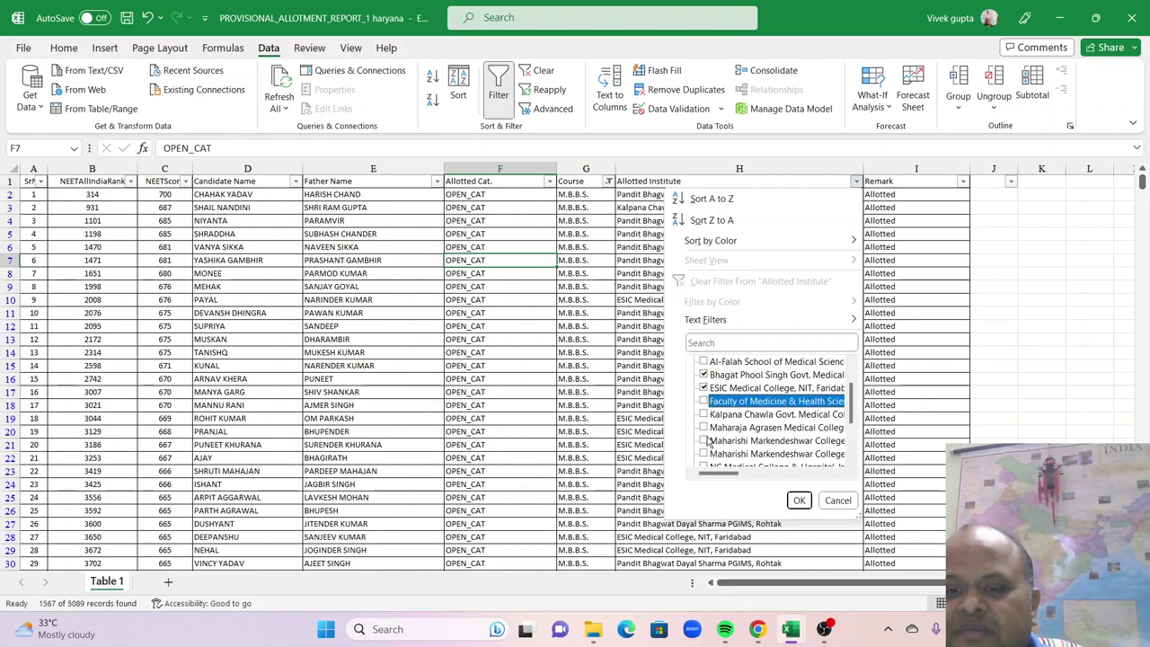
left_click(704, 414)
left_click(703, 428)
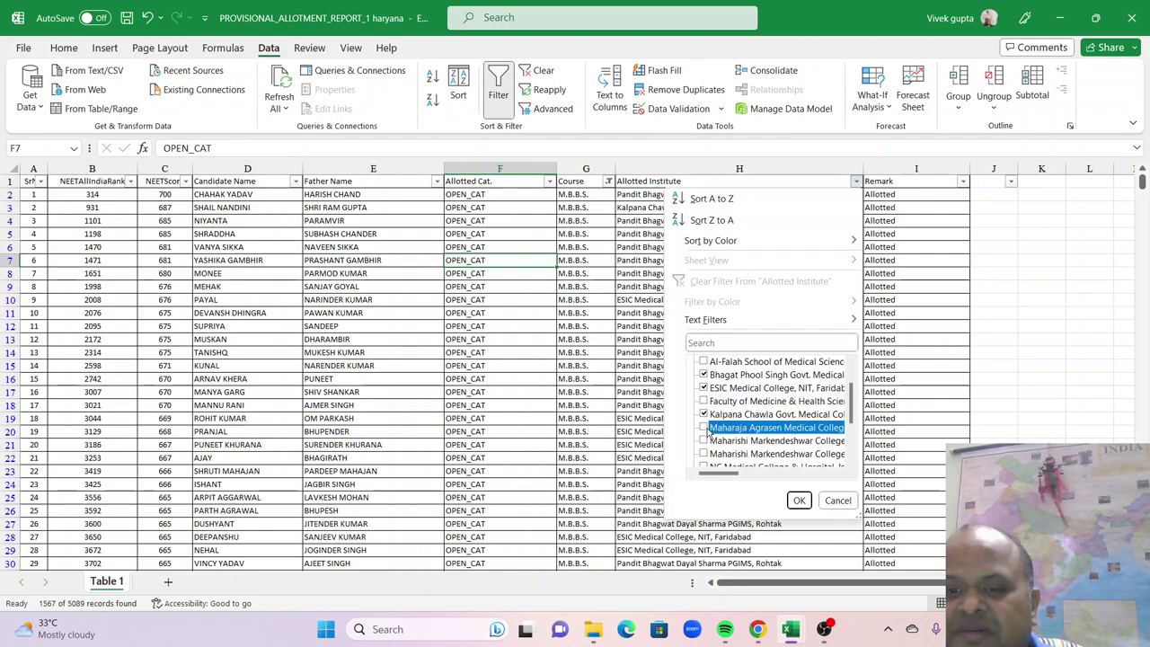
scroll(705, 430, "down", 1)
left_click(705, 441)
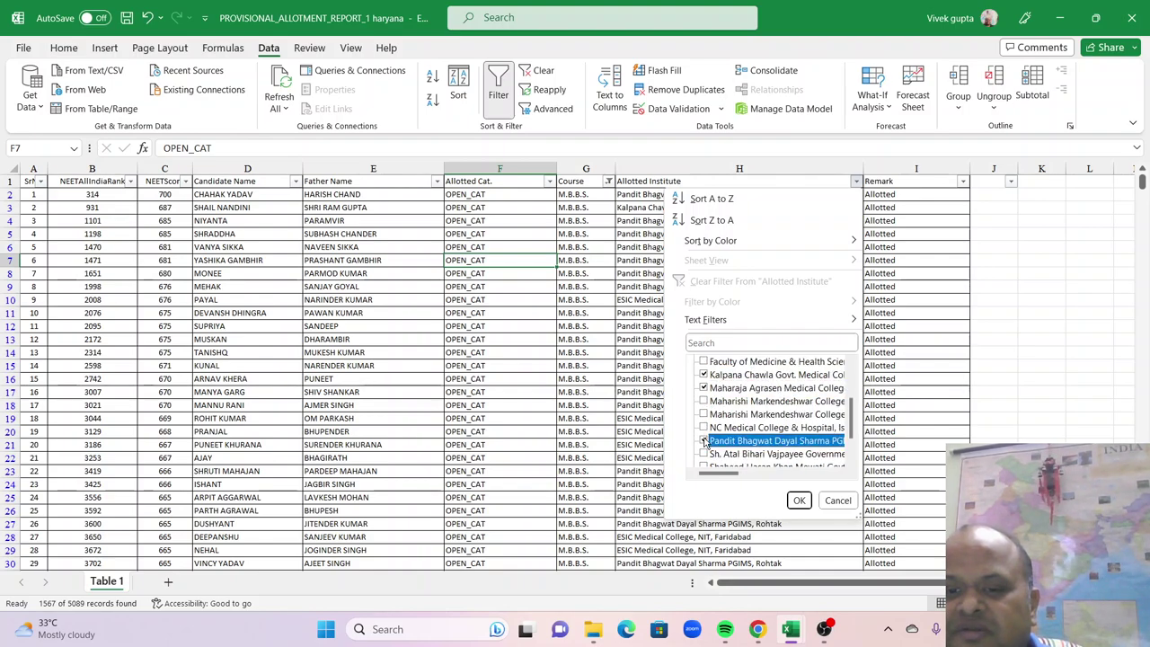
scroll(702, 436, "down", 1)
left_click(703, 415)
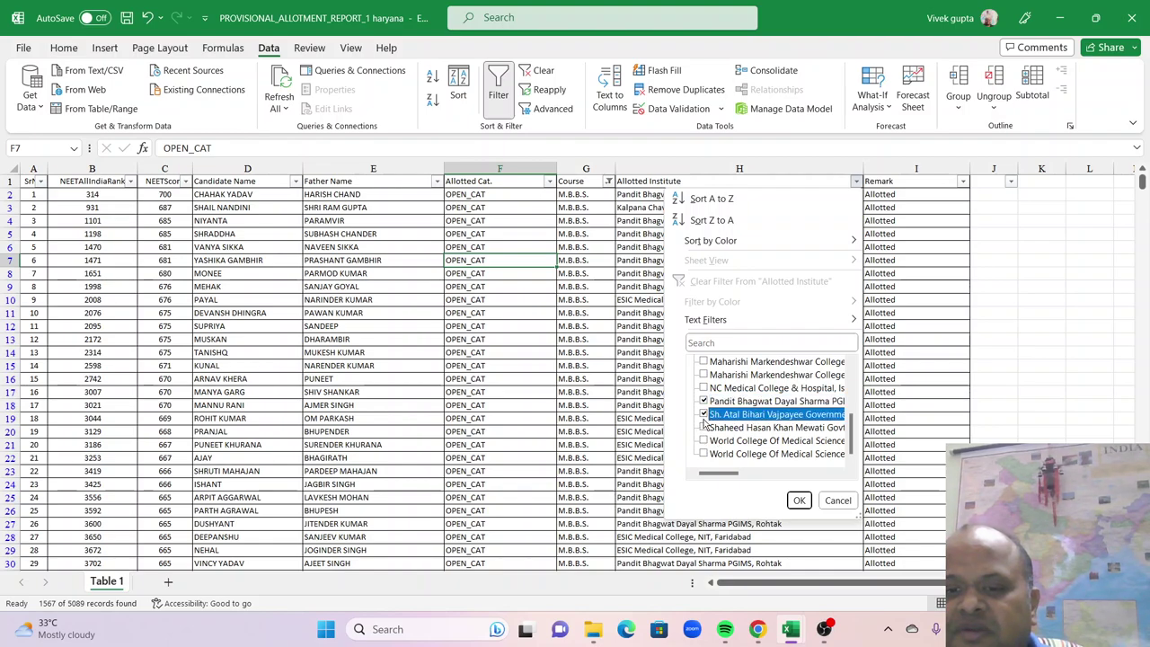
left_click(703, 428)
scroll(715, 429, "up", 1)
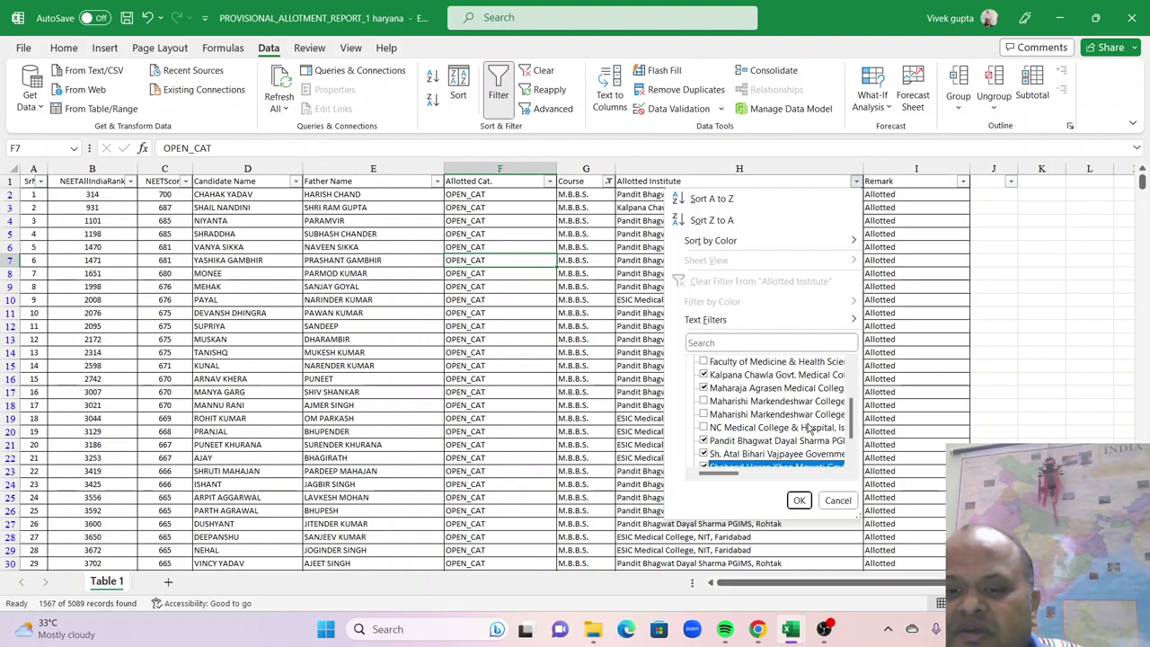
scroll(804, 430, "up", 1)
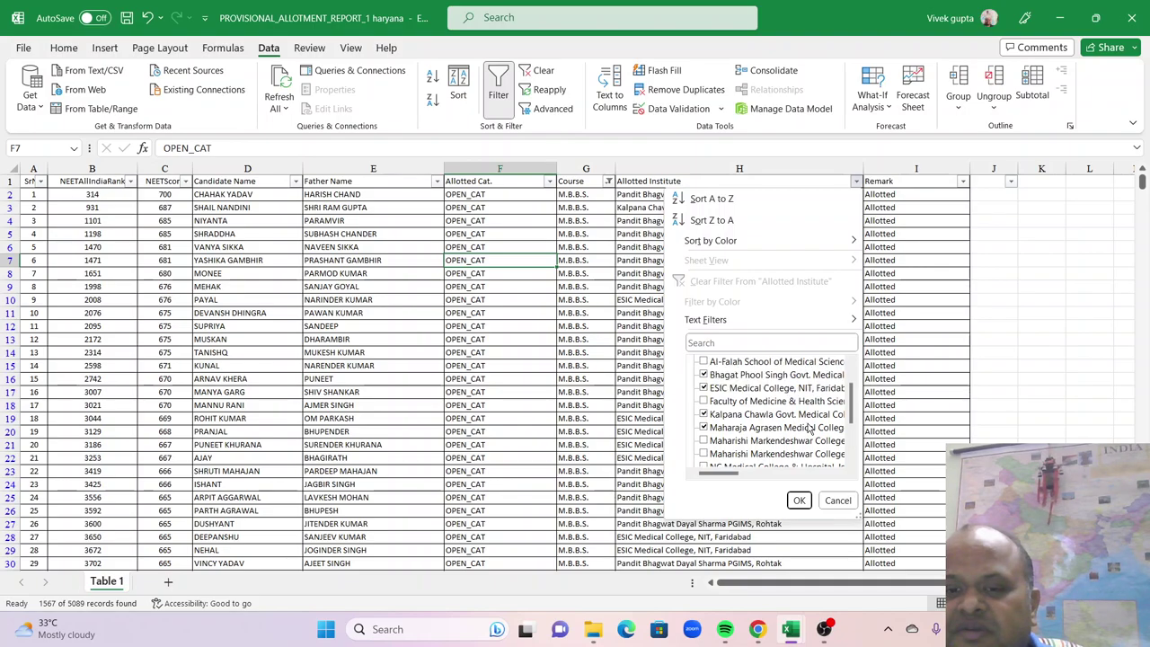
left_click(798, 500)
left_click(526, 339)
left_click_drag(1141, 237, 1144, 151)
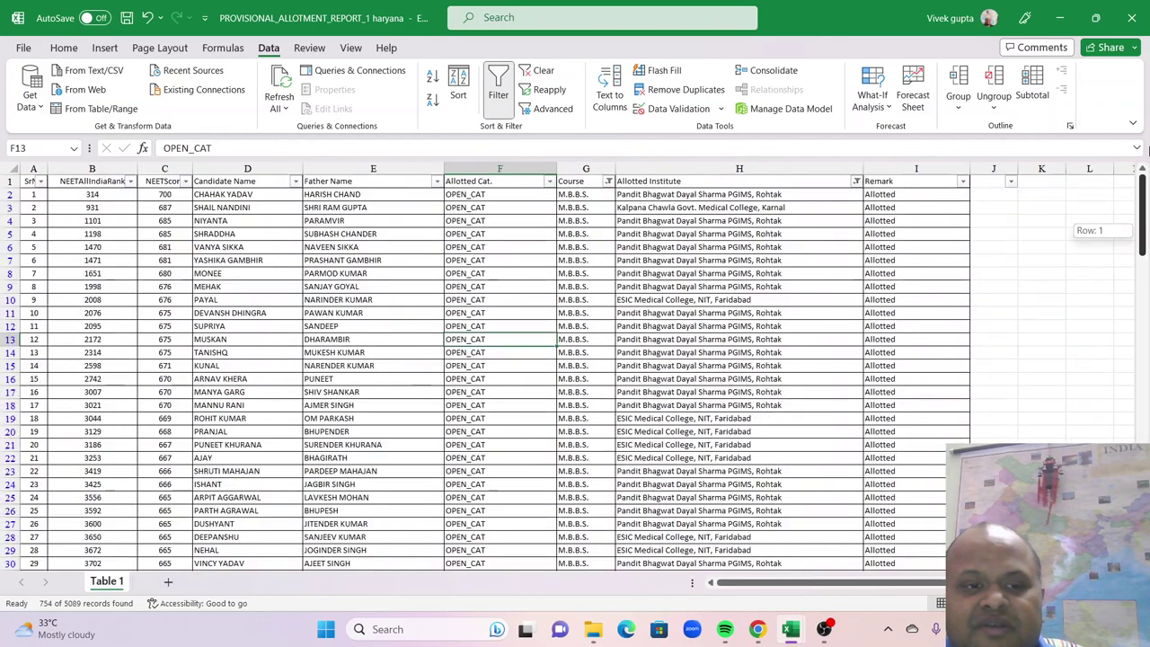
- Filter the Allotted Cat. column to show only OPEN_CAT allotments, and look over the resulting list
left_click(564, 181)
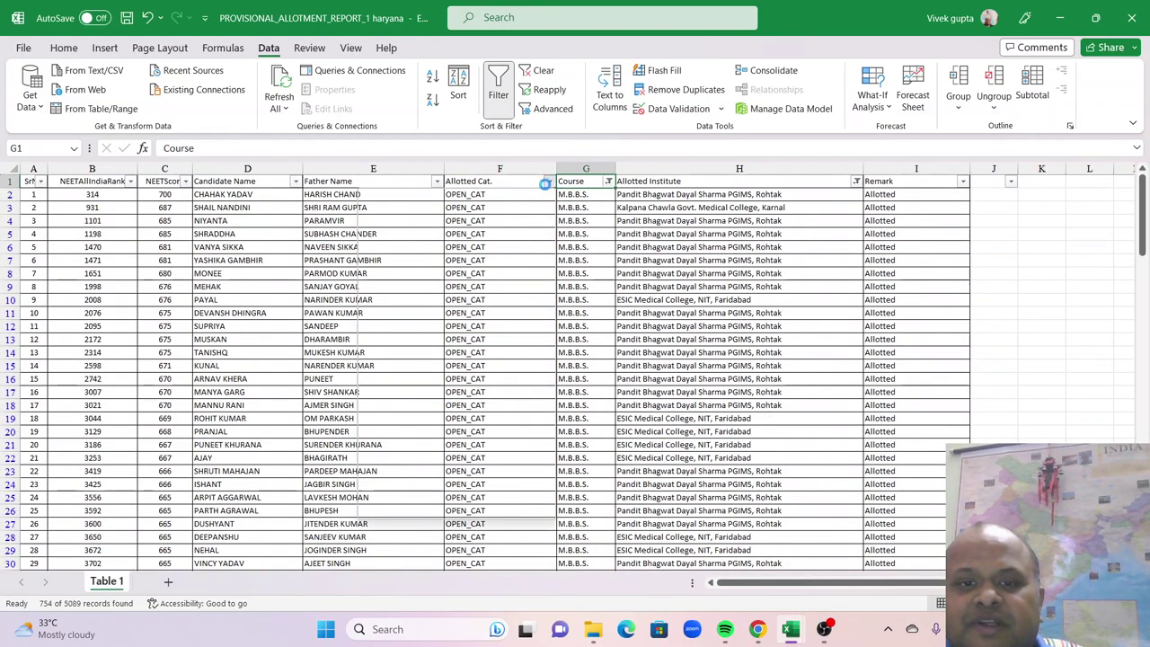
left_click(548, 182)
left_click(397, 361)
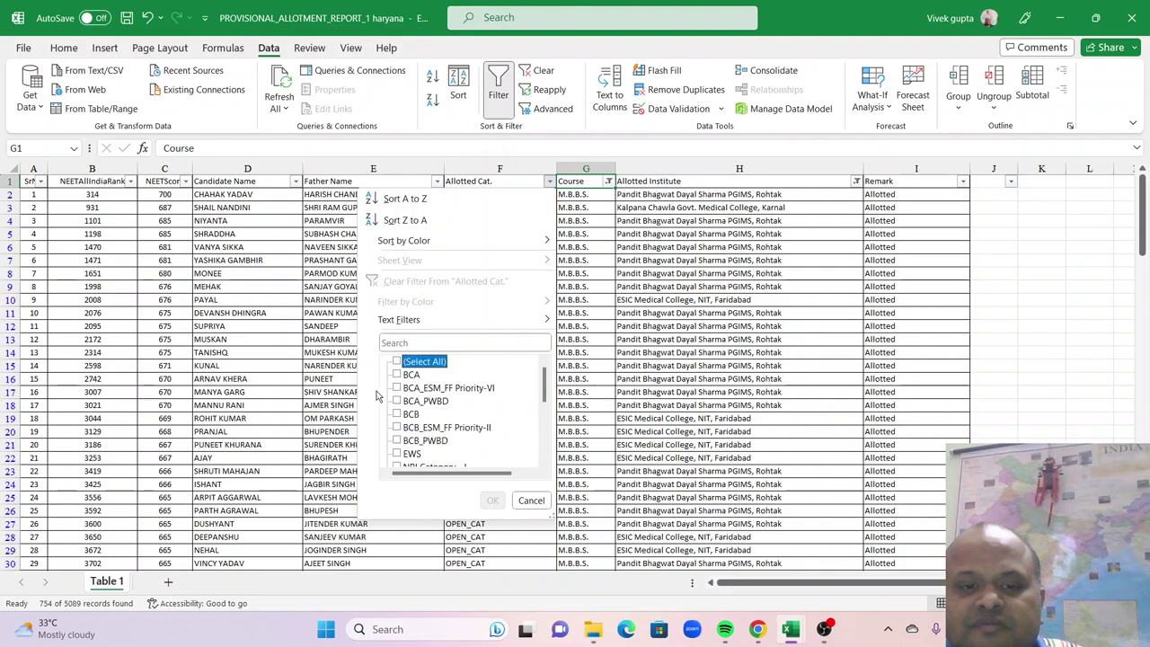
scroll(452, 433, "down", 10)
scroll(452, 433, "up", 1)
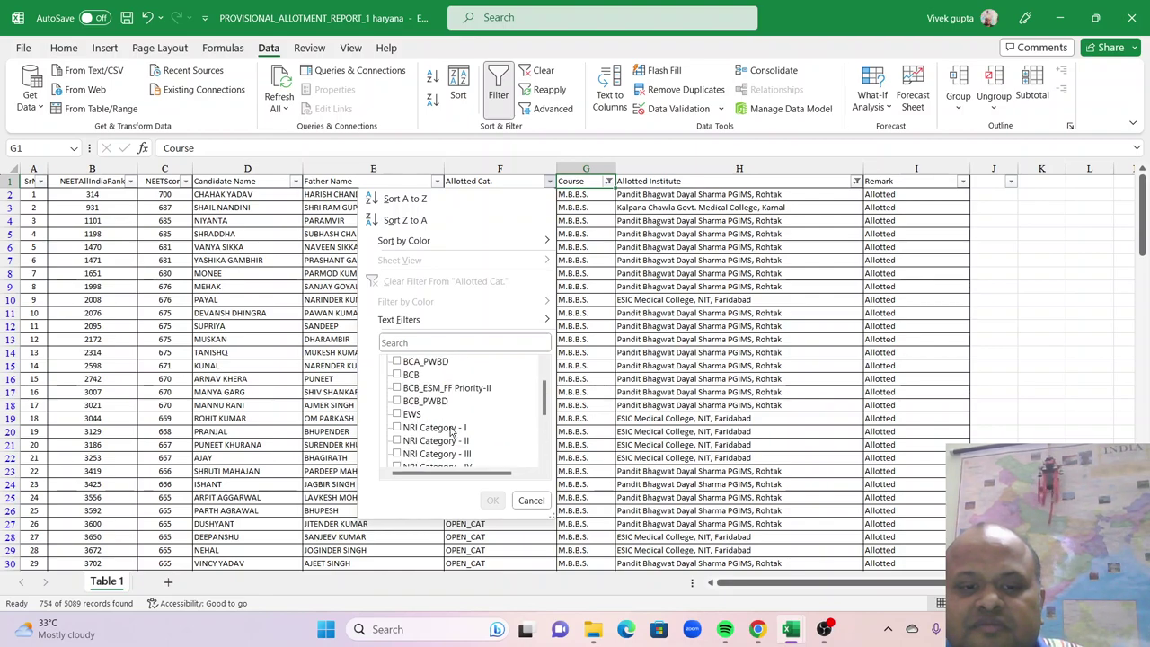
left_click(397, 402)
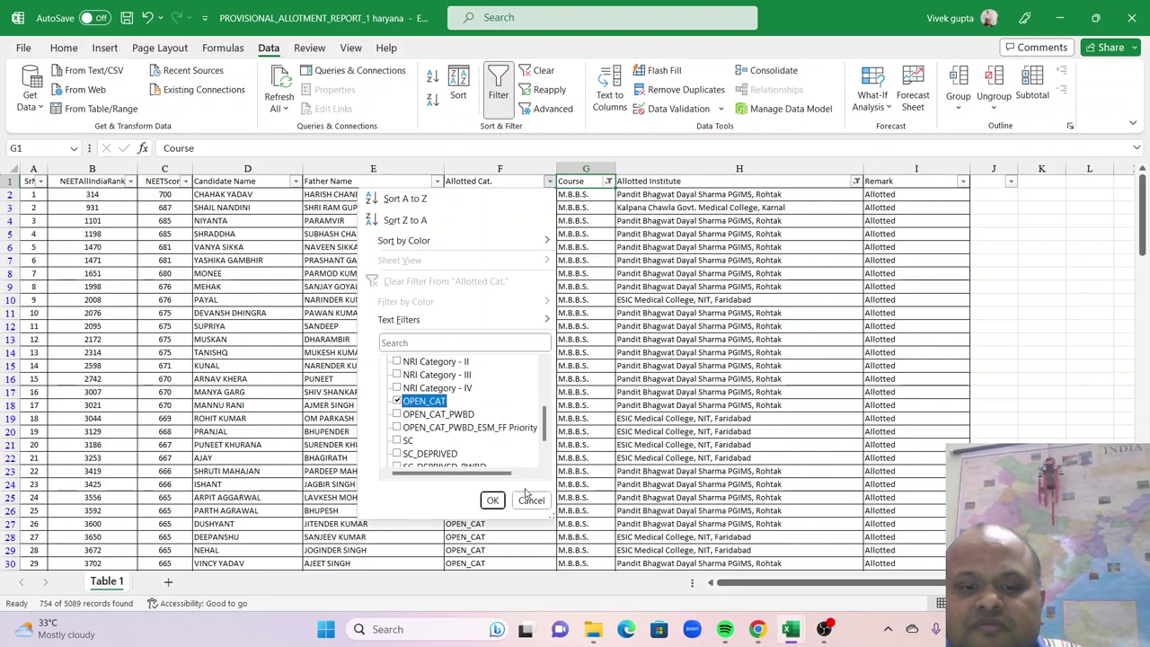
left_click(492, 501)
mouse_move(1137, 316)
left_mouse_down()
mouse_move(1139, 400)
mouse_move(1138, 314)
left_mouse_up()
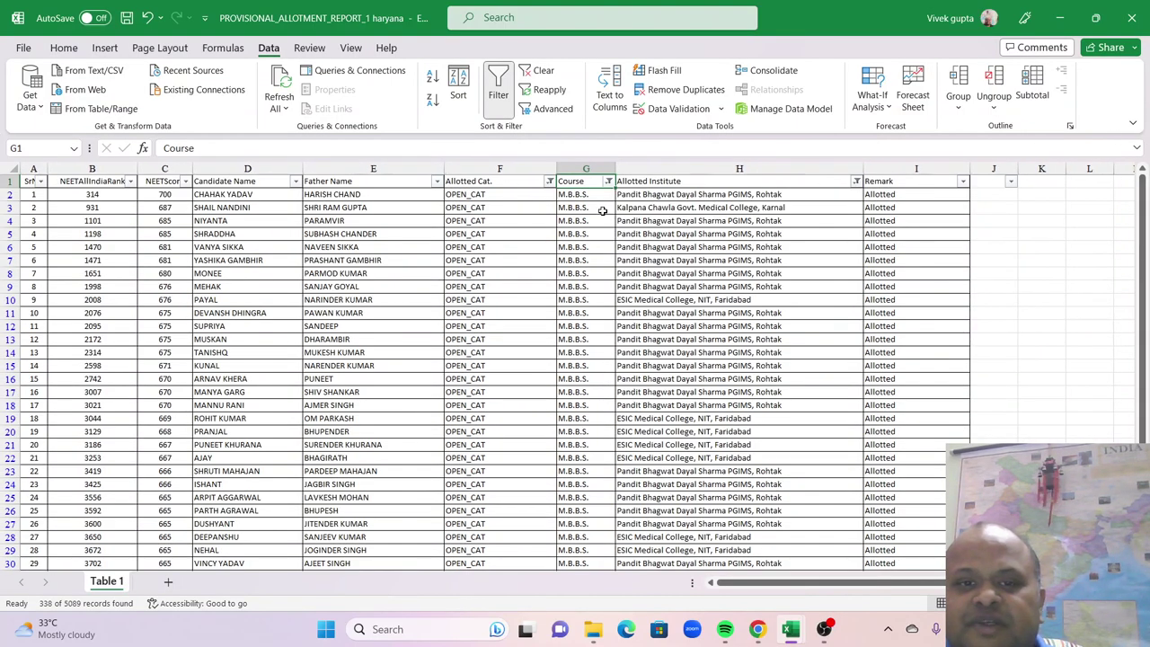
- Change the Allotted Cat. filter to BCB only, and examine the NEET rank and score of the last-ranked allotment
left_click(550, 181)
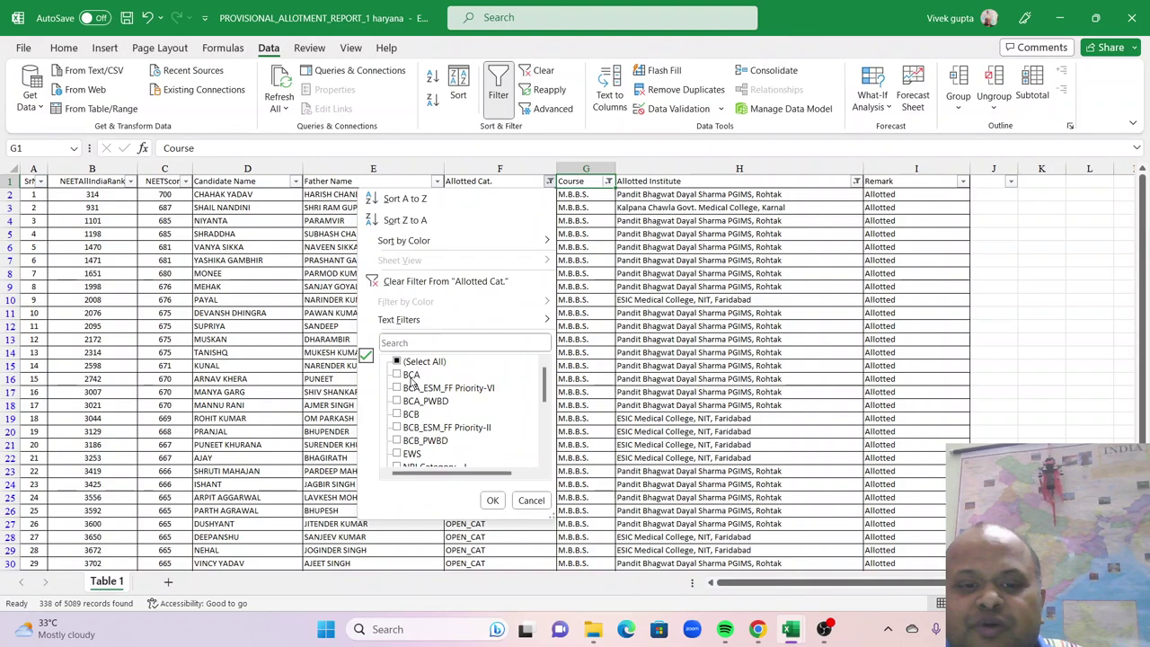
left_click(399, 362)
left_click(398, 361)
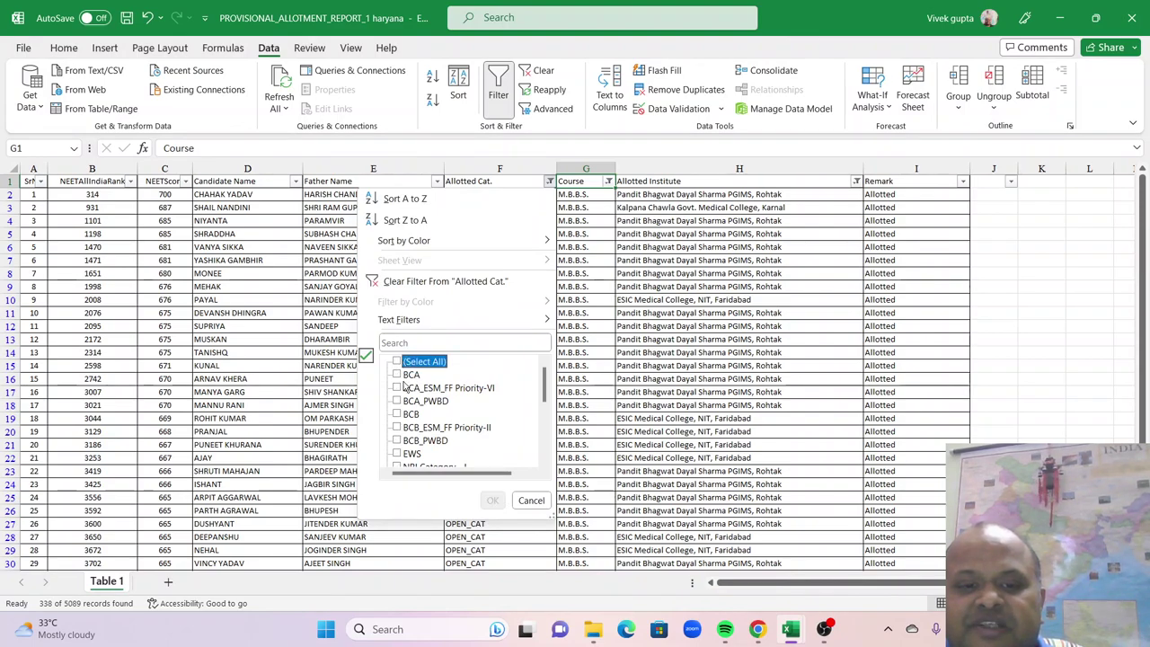
left_click(397, 416)
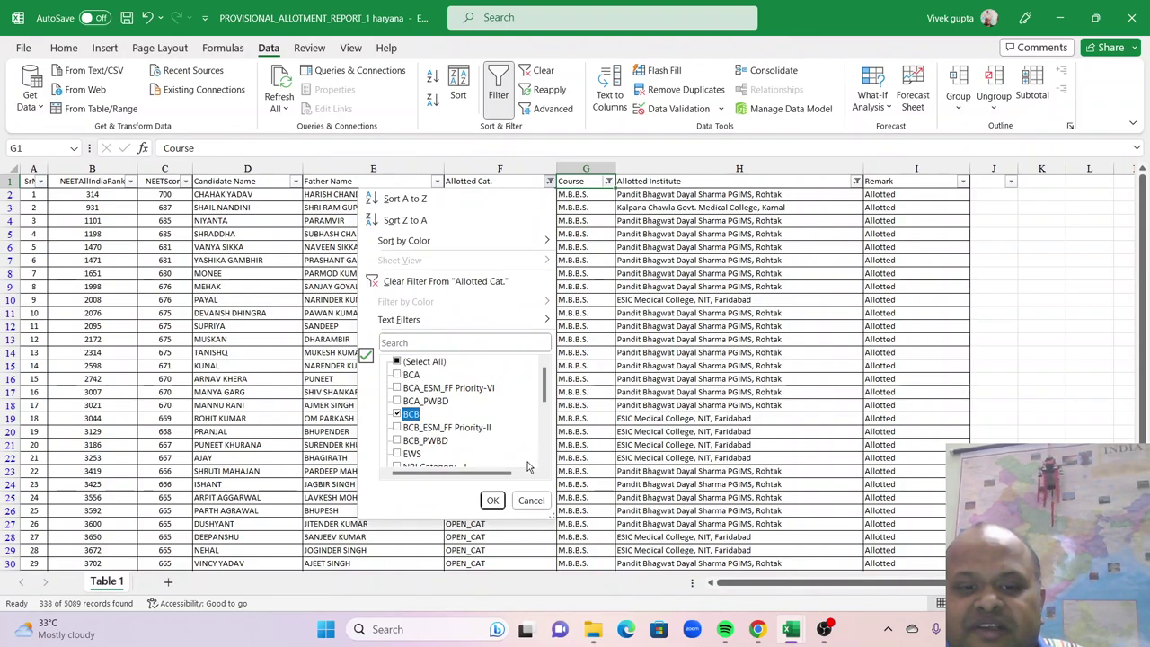
left_click(493, 502)
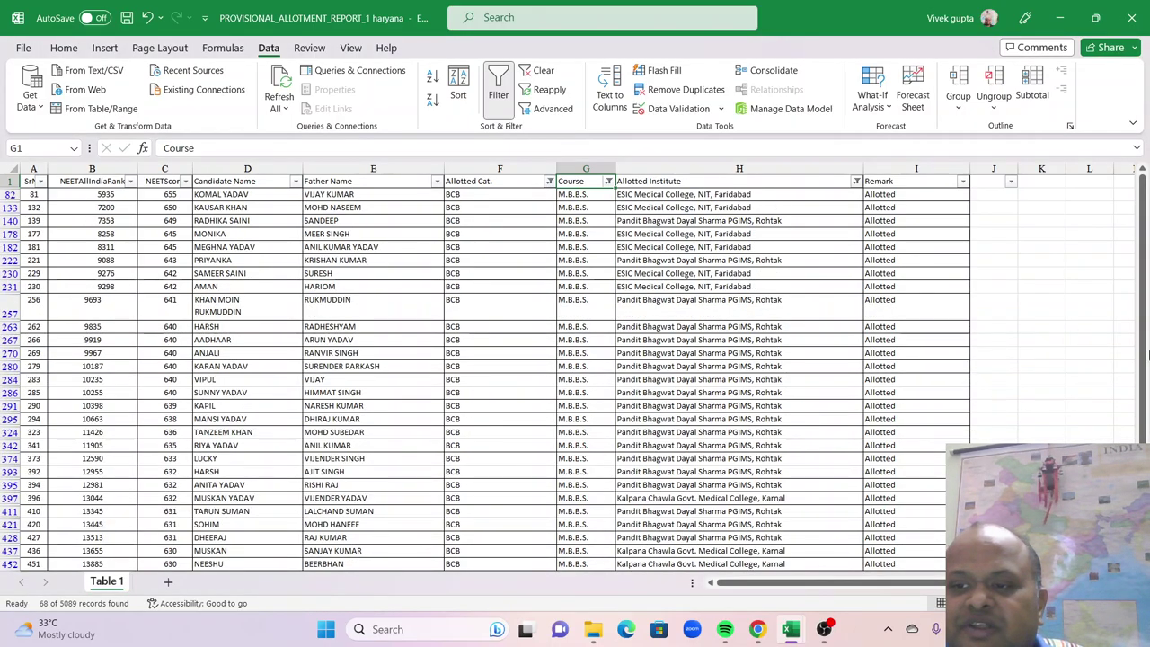
left_click_drag(1143, 319, 1143, 370)
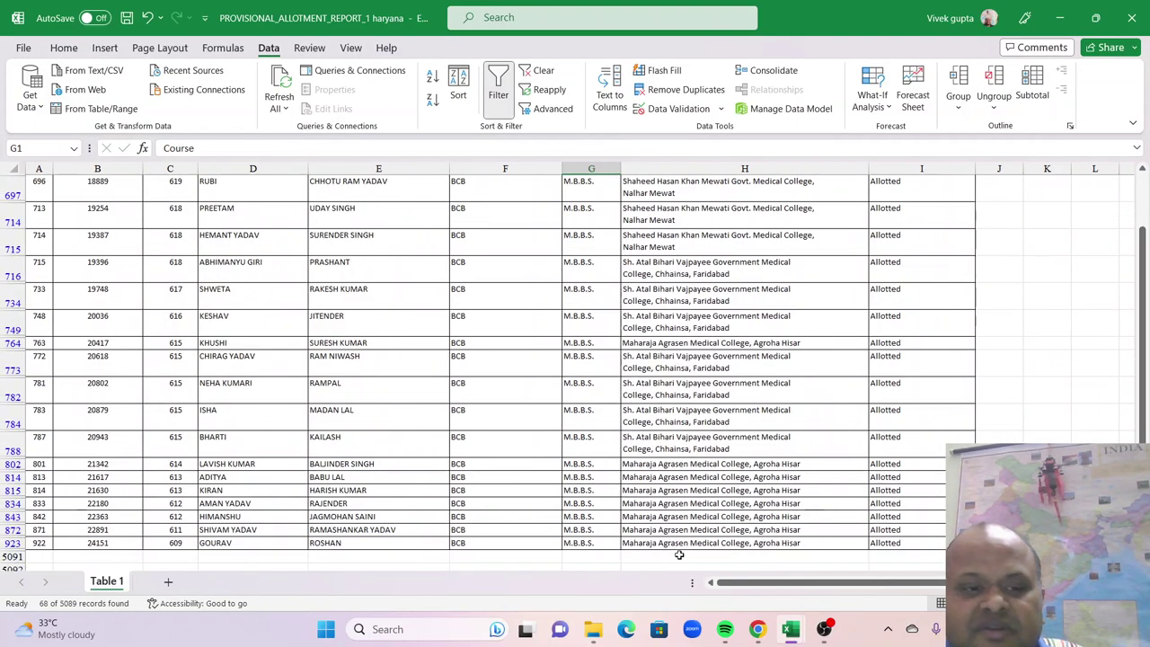
left_click(155, 542)
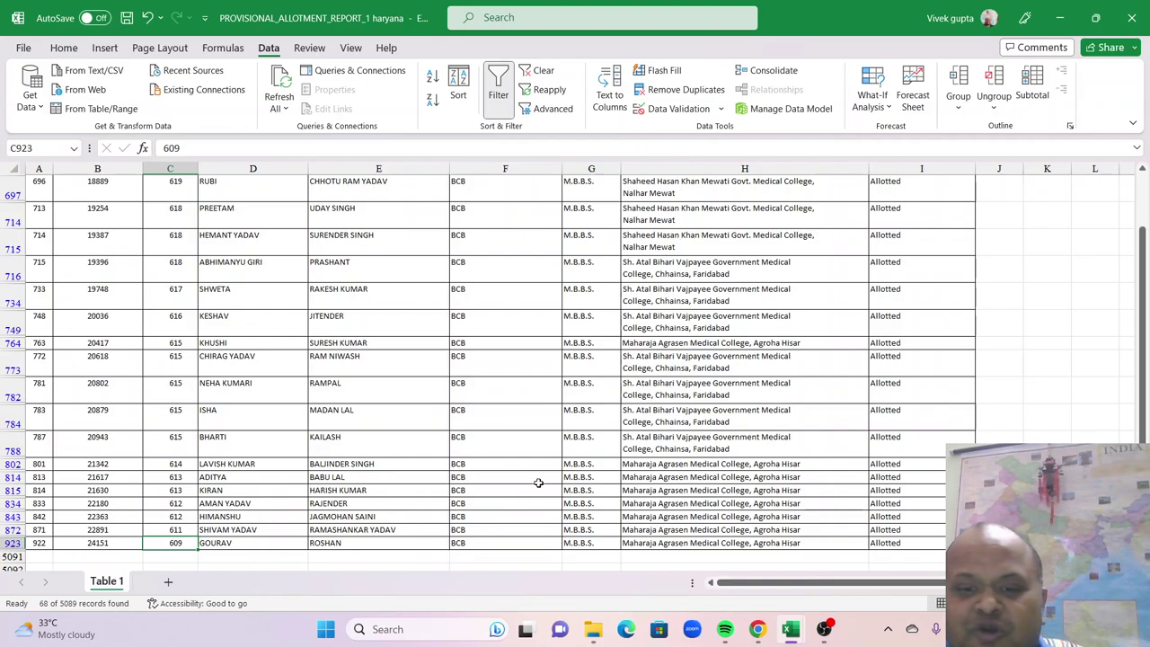
scroll(539, 483, "up", 15)
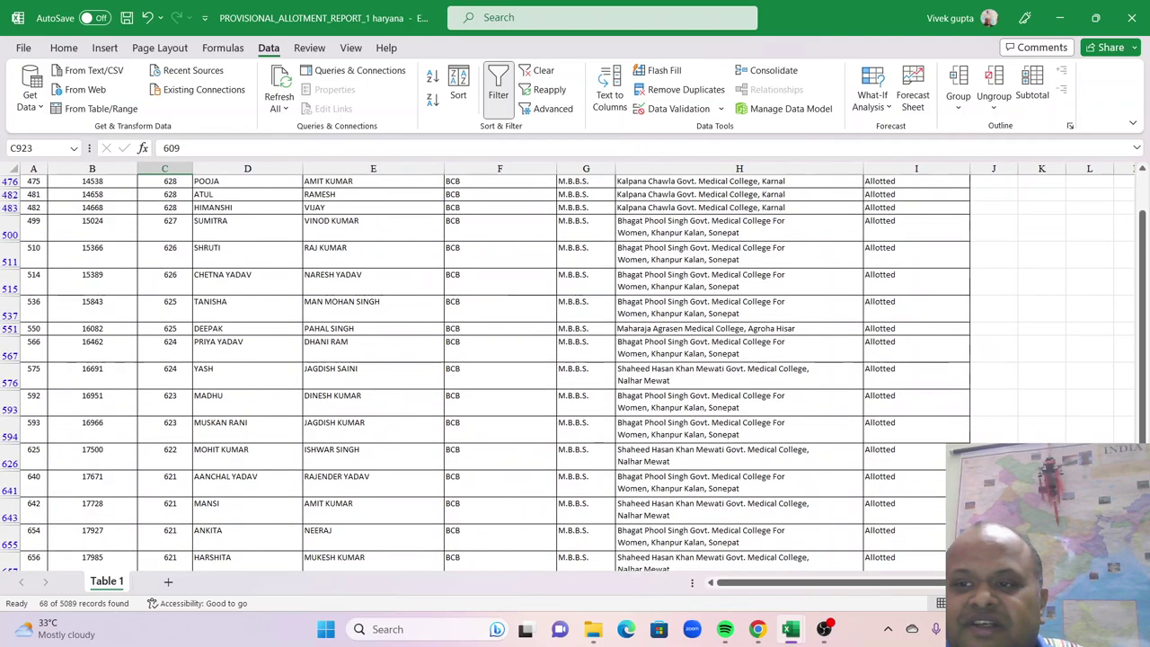
left_click(1141, 193)
scroll(521, 288, "up", 1)
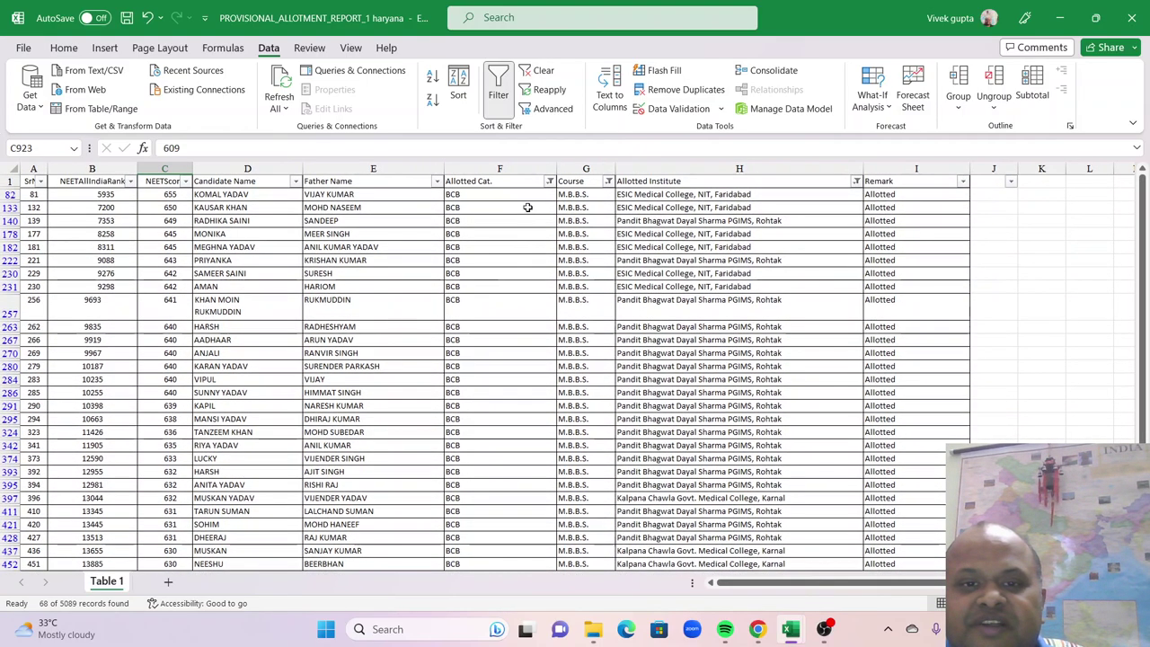
- Change the Allotted Cat. filter to show only BCA allotments
left_click(549, 180)
left_click(401, 375)
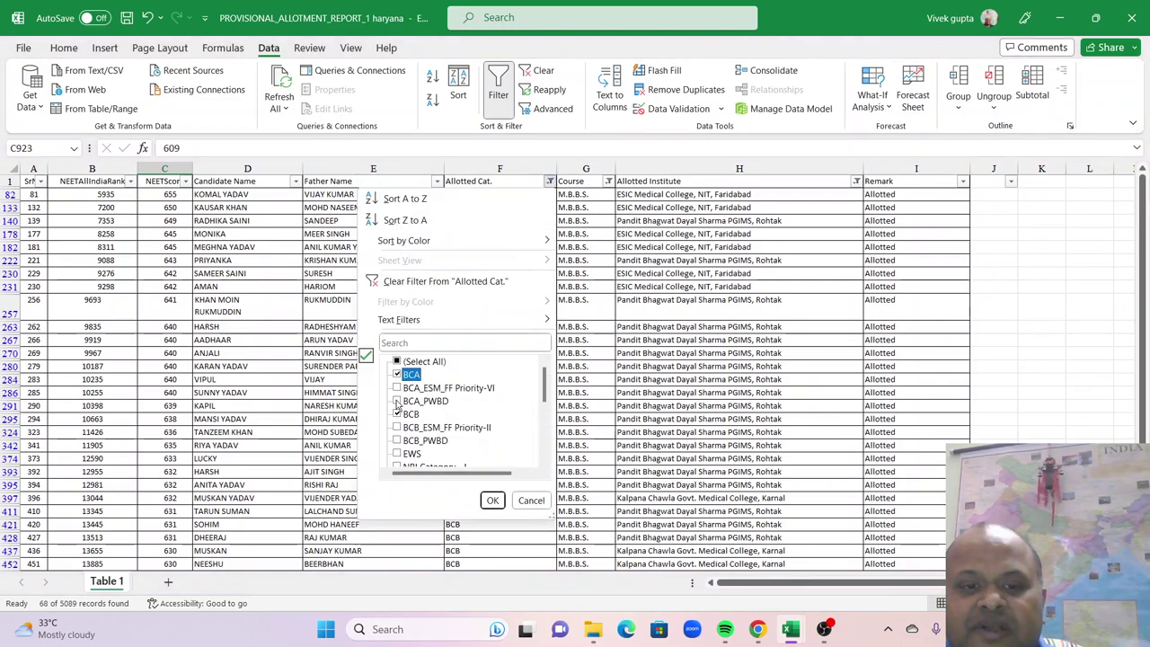
left_click(400, 414)
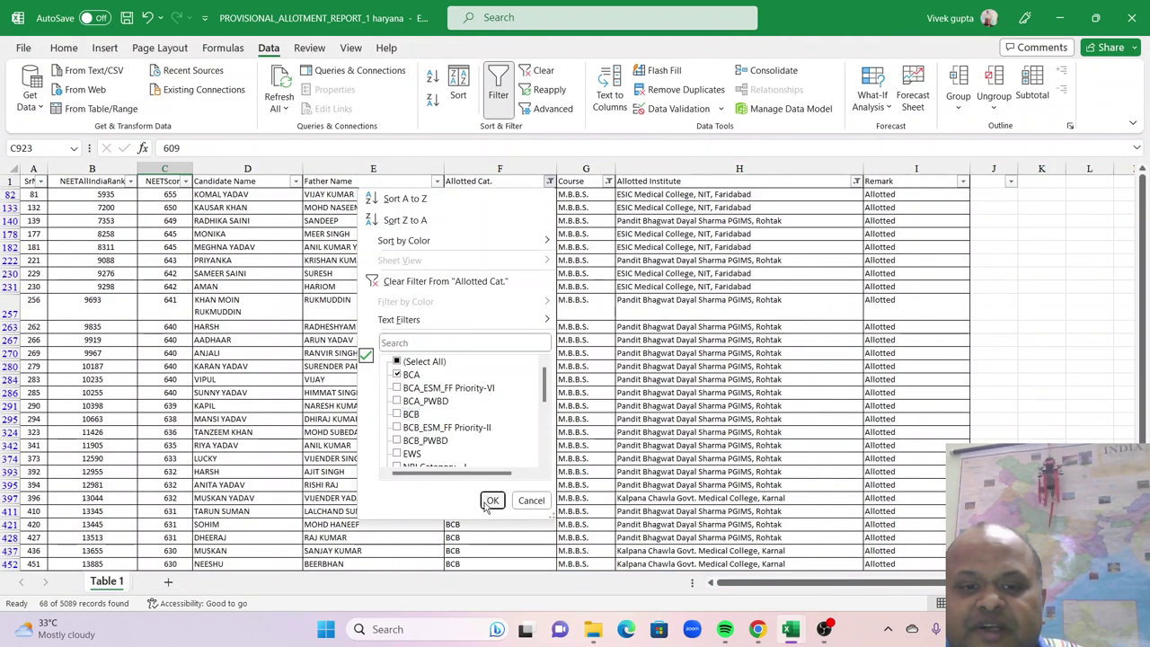
left_click(492, 501)
- Go through the BCA list to its end and examine the NEET ranks and scores of the last allotments
scroll(486, 485, "down", 6)
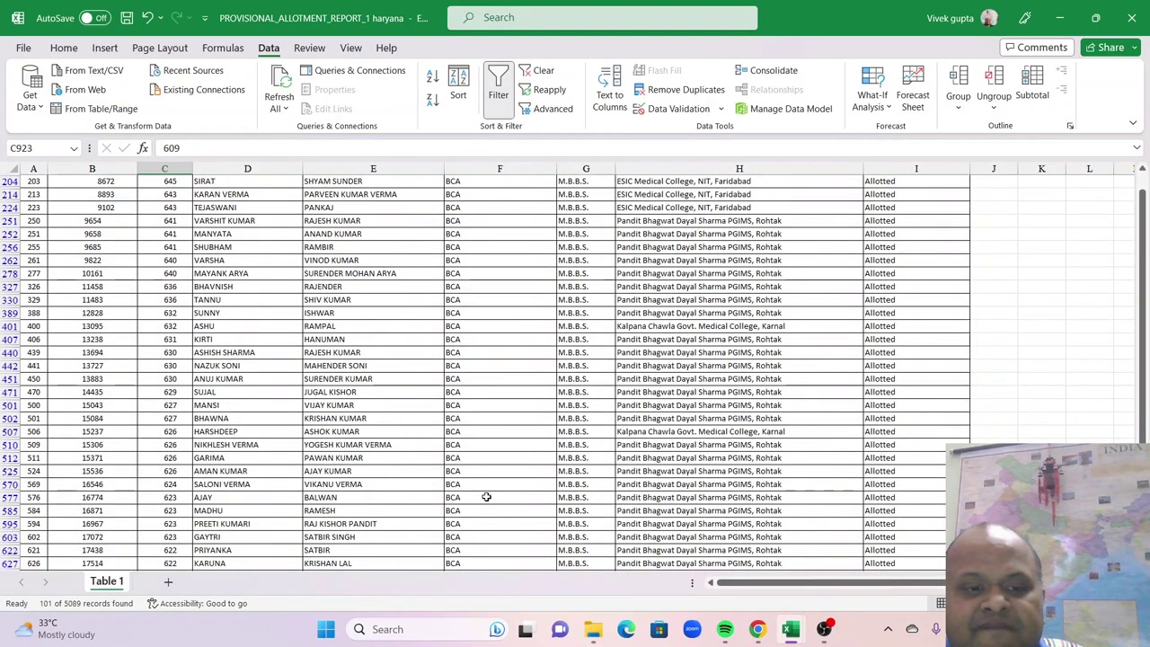
scroll(486, 485, "down", 8)
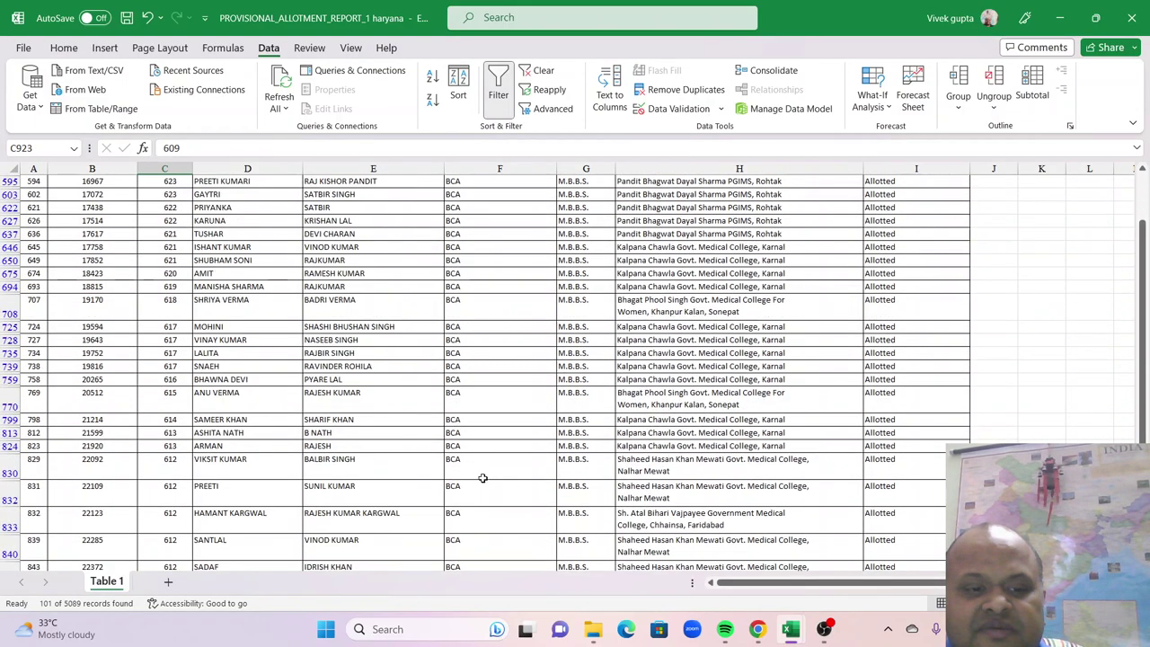
scroll(481, 476, "down", 8)
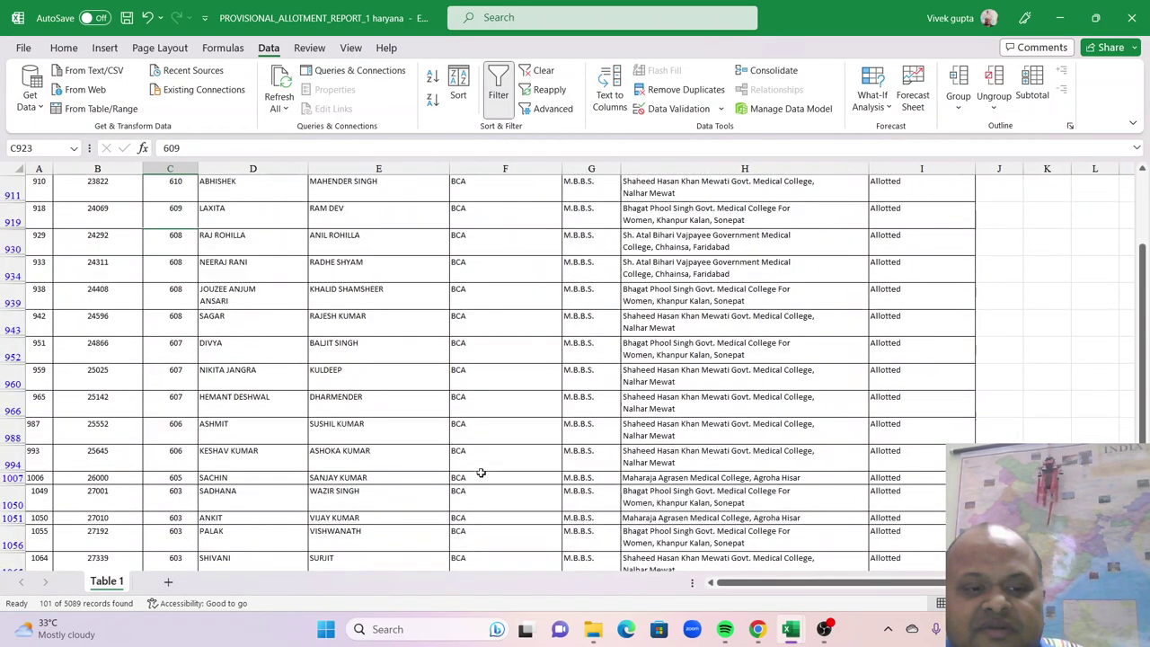
scroll(480, 471, "down", 10)
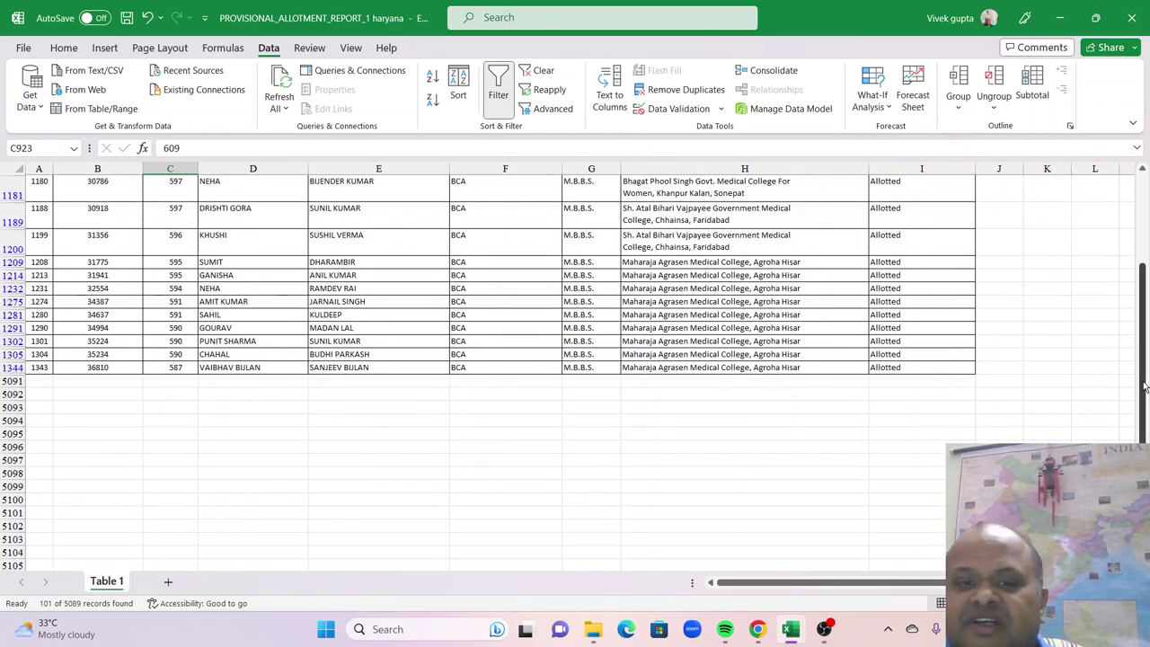
left_click(167, 263)
left_click(168, 329)
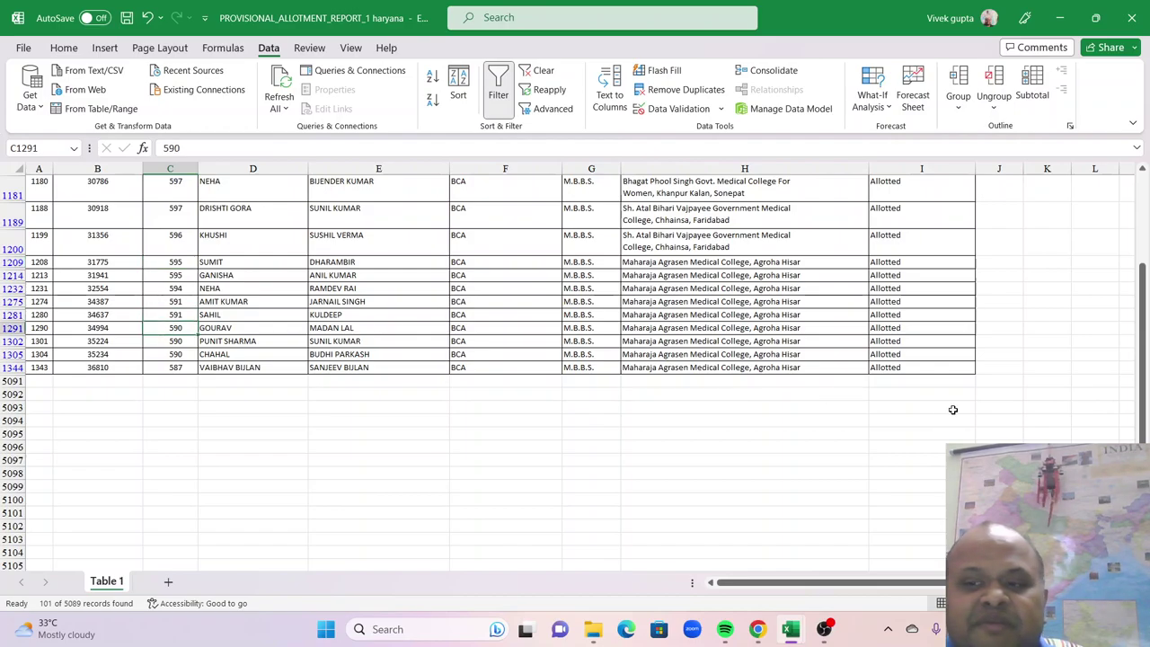
- Examine the NEET scores of the highest-ranked BCA allotments at ESIC Faridabad and PGIMS Rohtak, continuing down the list
left_click_drag(1143, 364, 1143, 270)
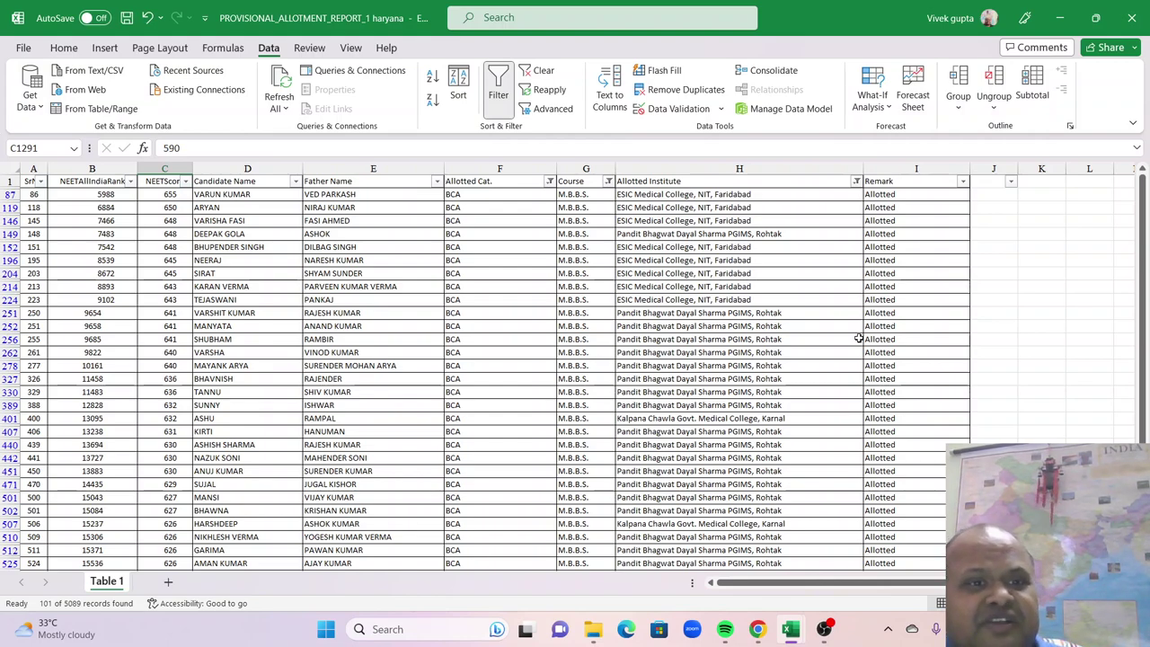
left_click_drag(165, 194, 177, 323)
left_click(165, 378)
left_click(164, 327)
left_click(164, 260)
left_click(164, 233)
left_click(164, 300)
left_click(164, 352)
scroll(164, 352, "down", 1)
scroll(165, 350, "down", 6)
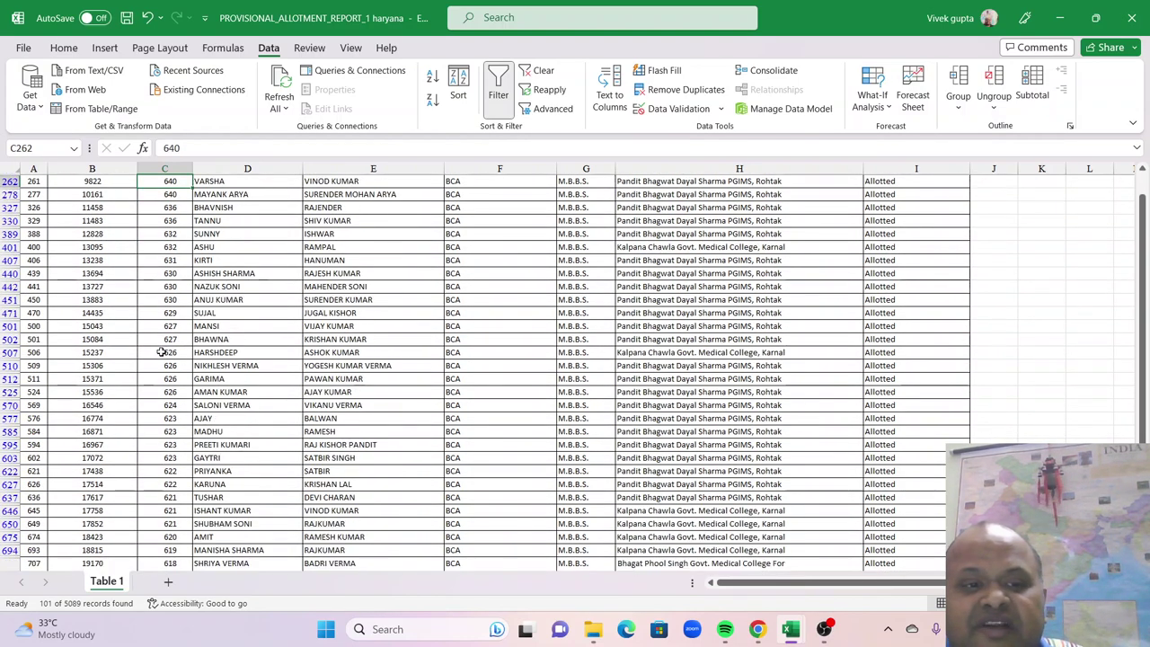
scroll(120, 387, "down", 6)
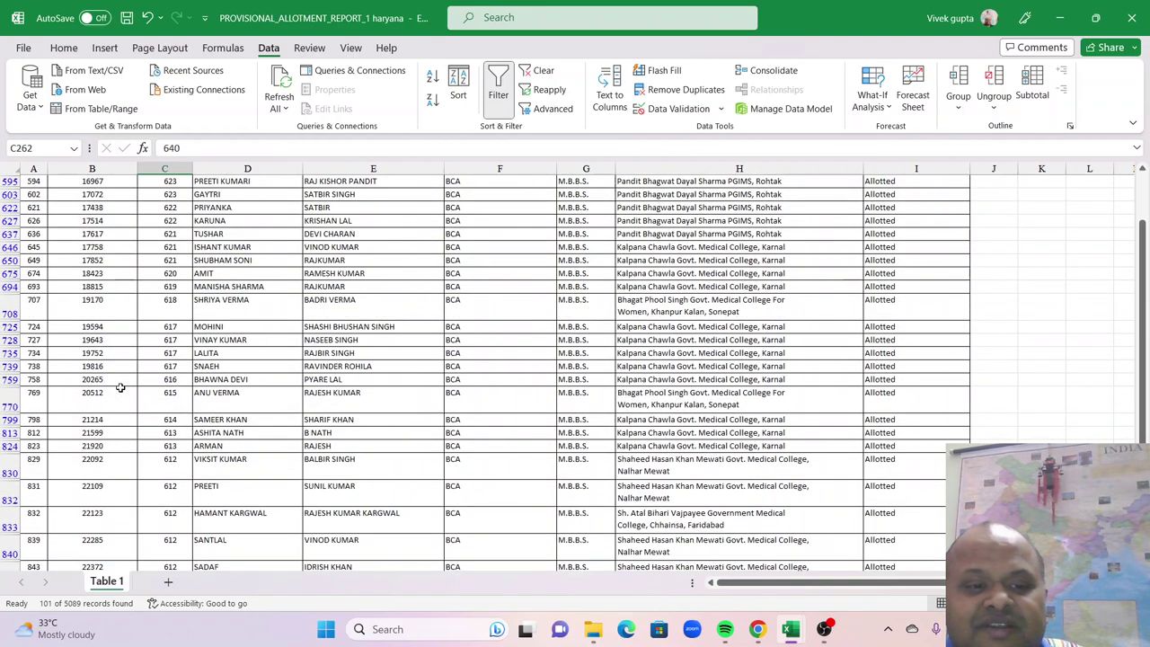
- Review the whole BCA list once more for ranks by allotted institute, ending on an ESIC Faridabad entry near its start
scroll(120, 387, "up", 8)
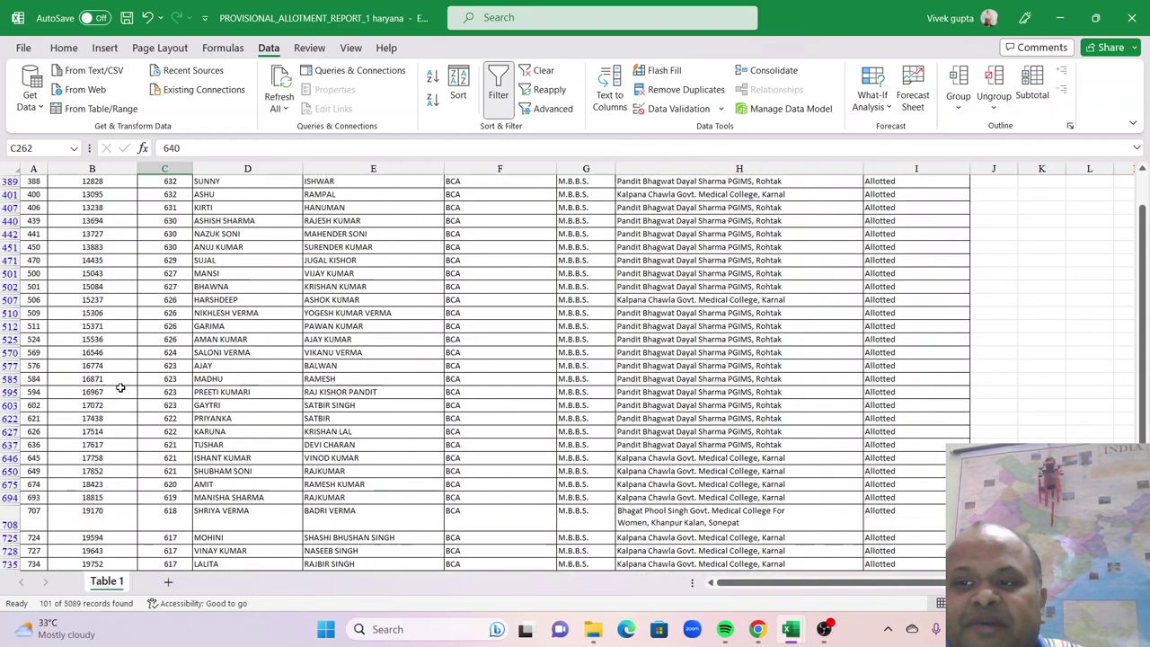
scroll(1117, 213, "up", 7)
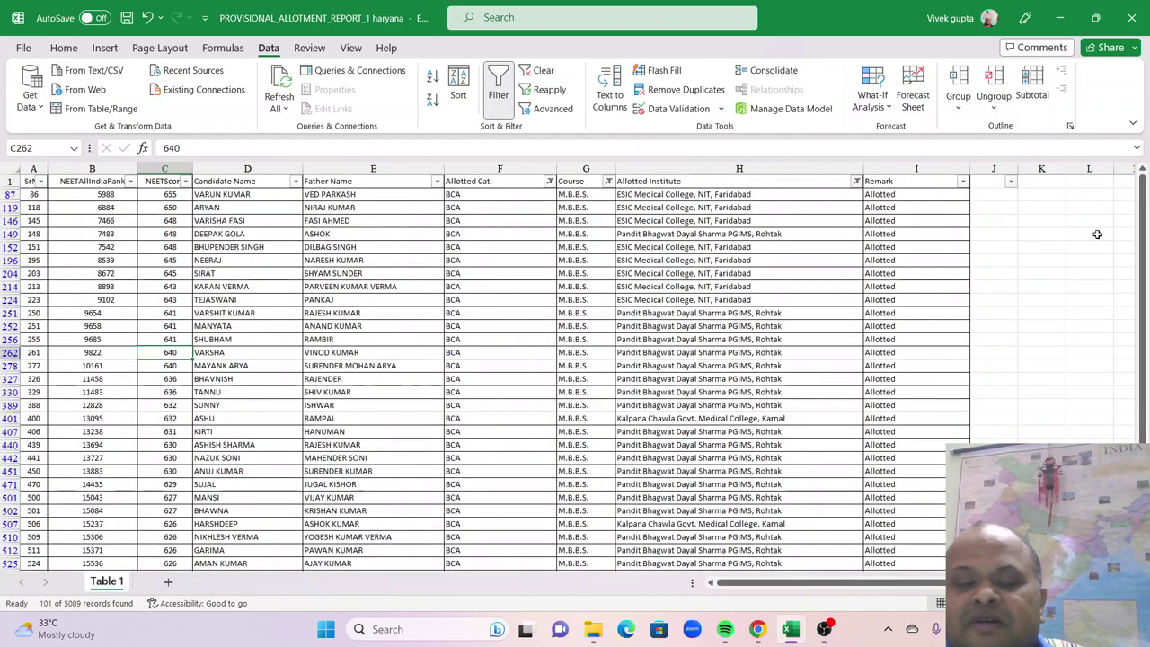
scroll(527, 470, "down", 4)
scroll(531, 460, "down", 10)
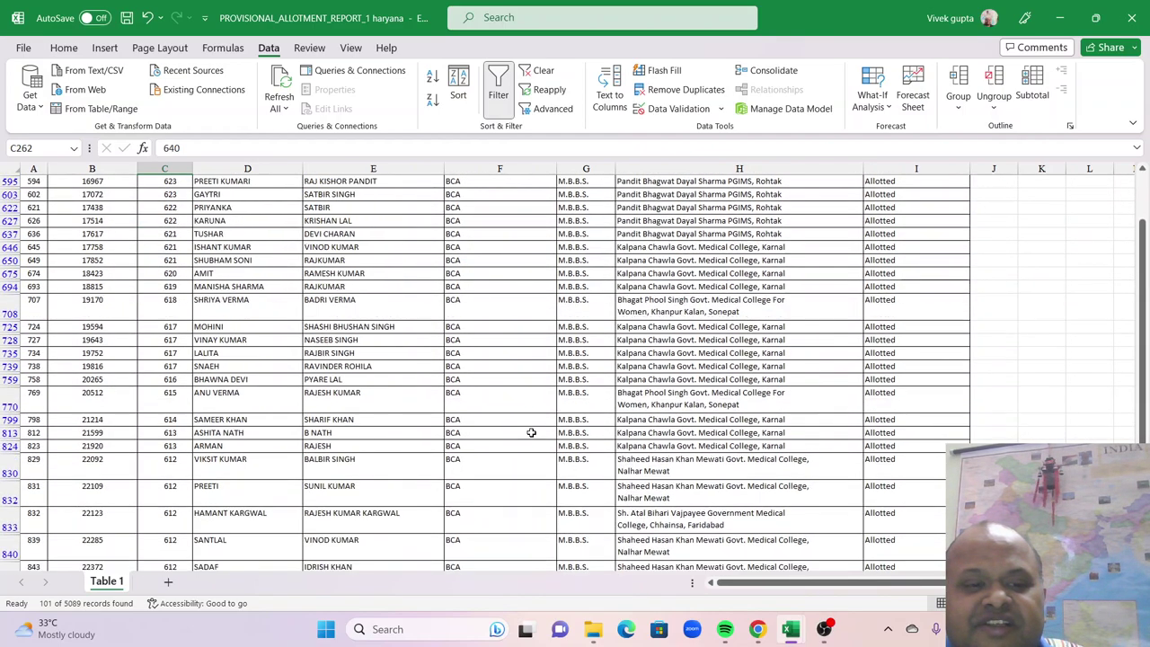
scroll(543, 422, "down", 10)
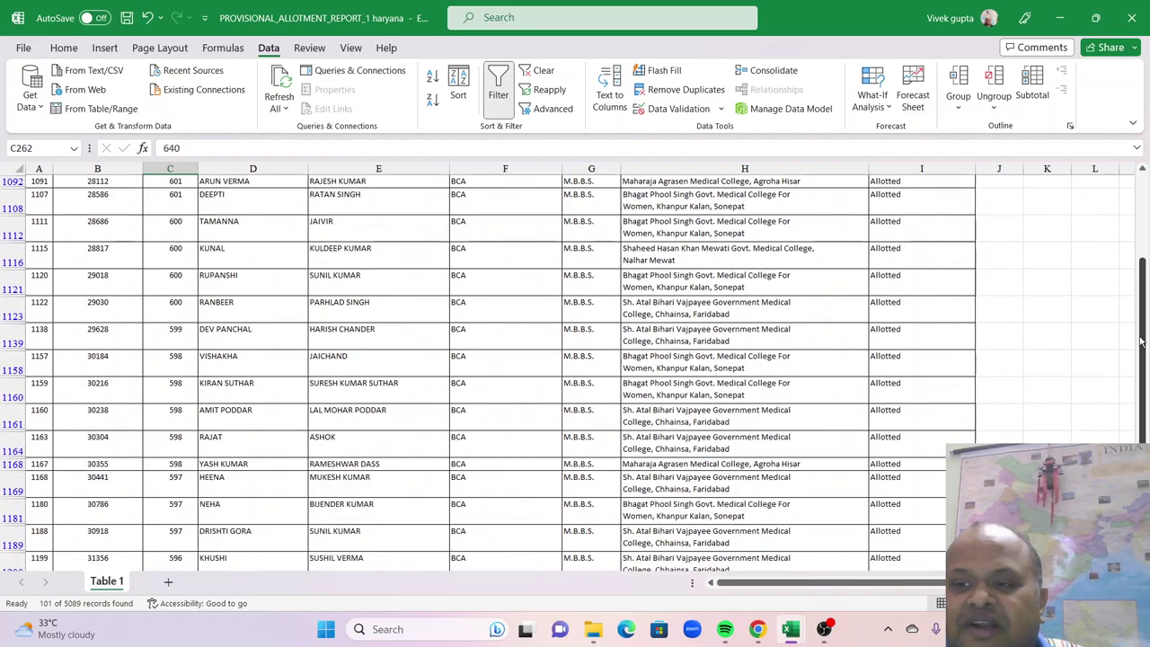
left_click_drag(1142, 341, 1137, 148)
left_click(692, 286)
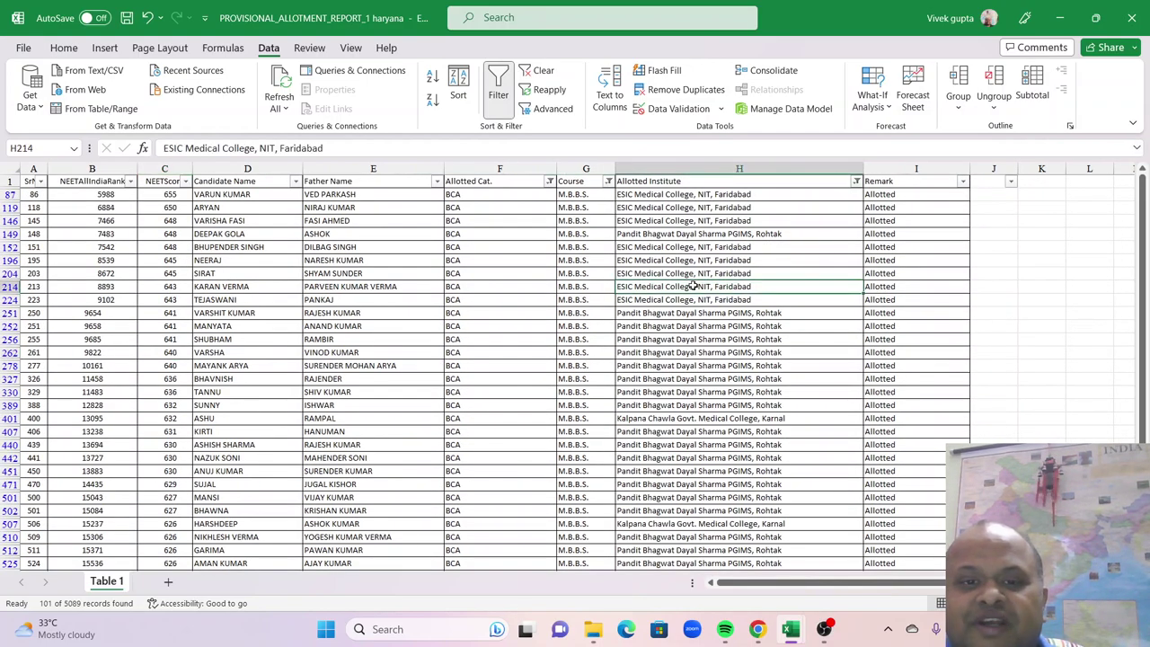